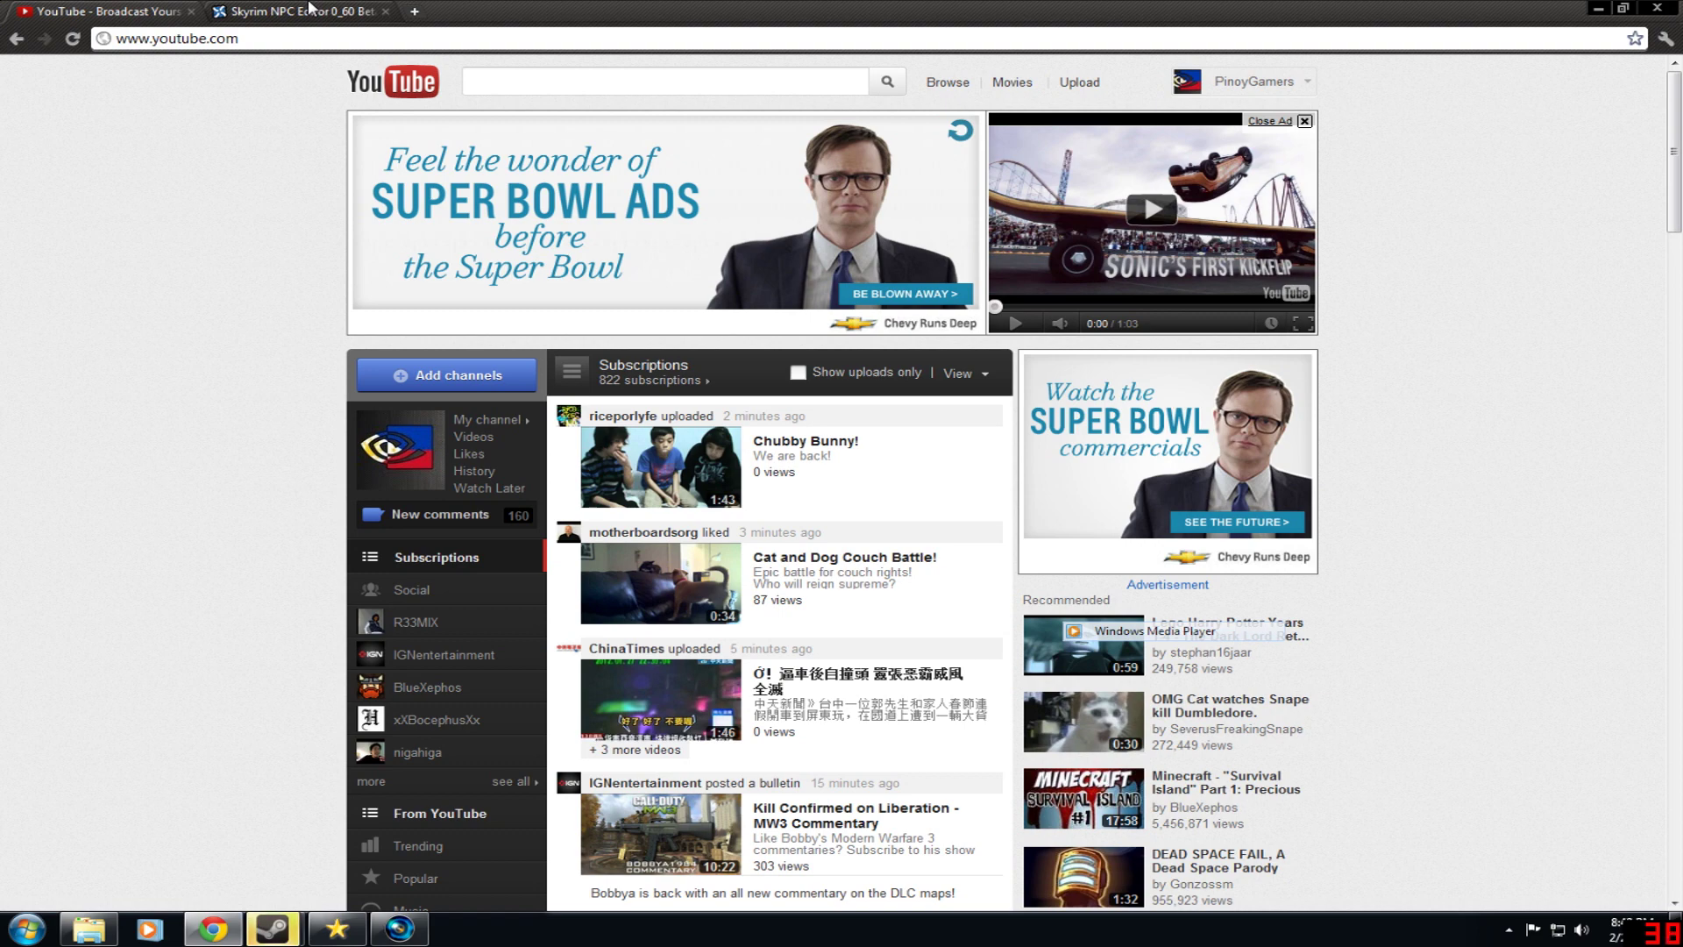
- Switch to the Skyrim NPC Editor download page, launch Skyrim NPC Editor and reposition its window
click(308, 8)
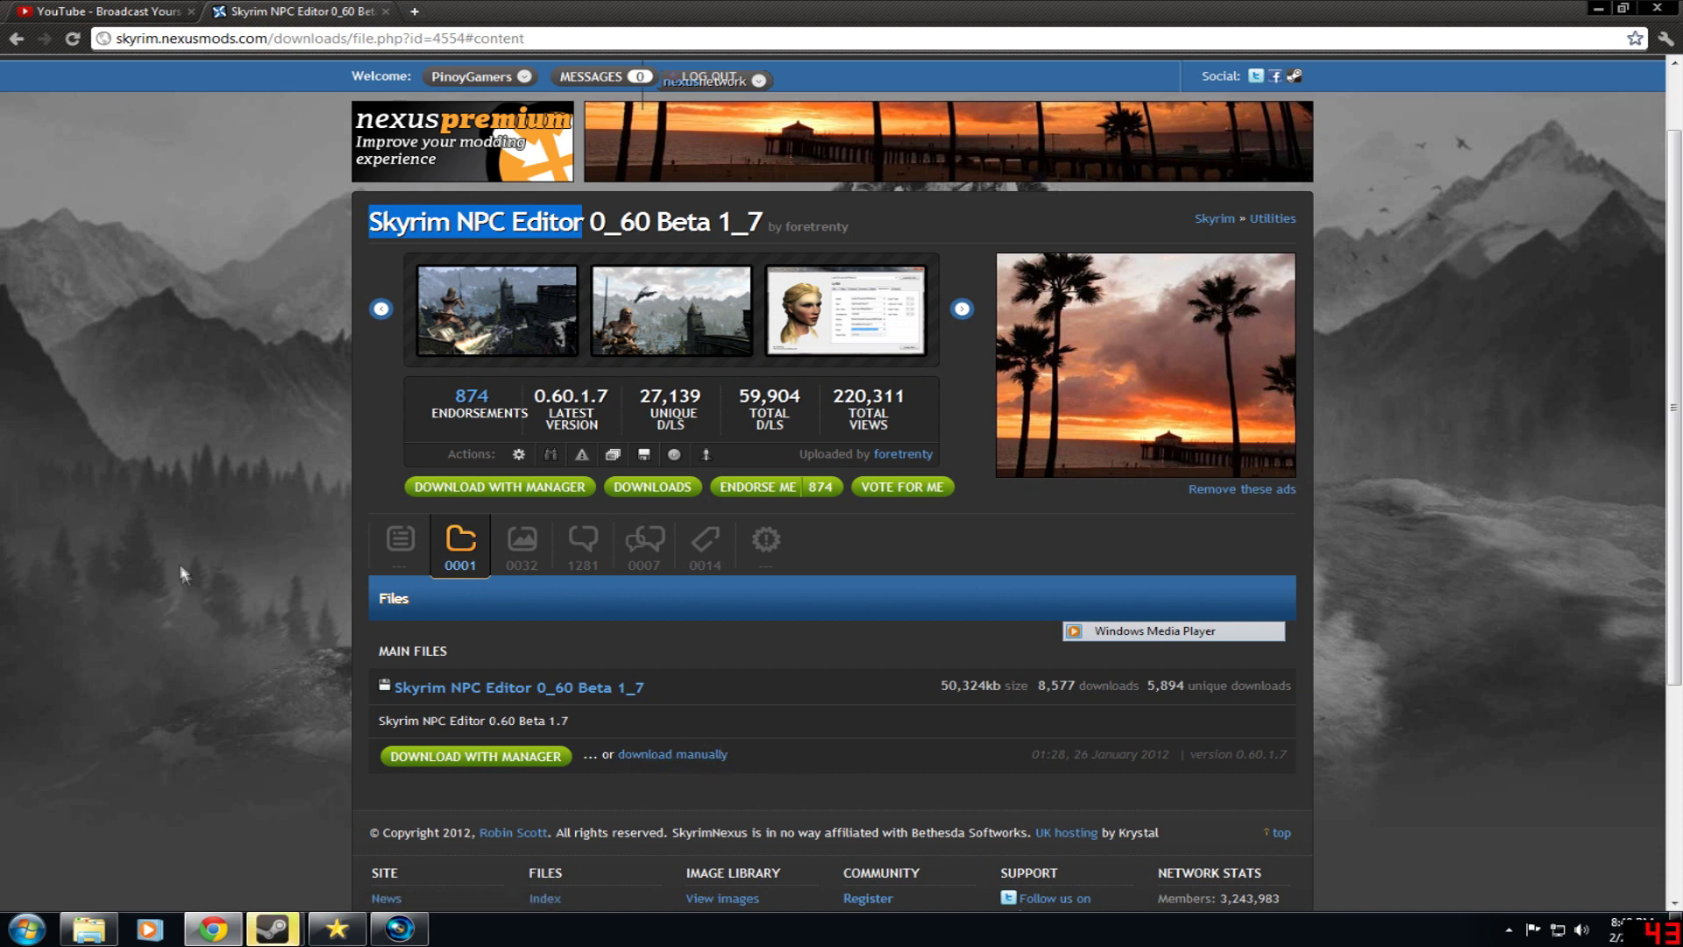
key(super)
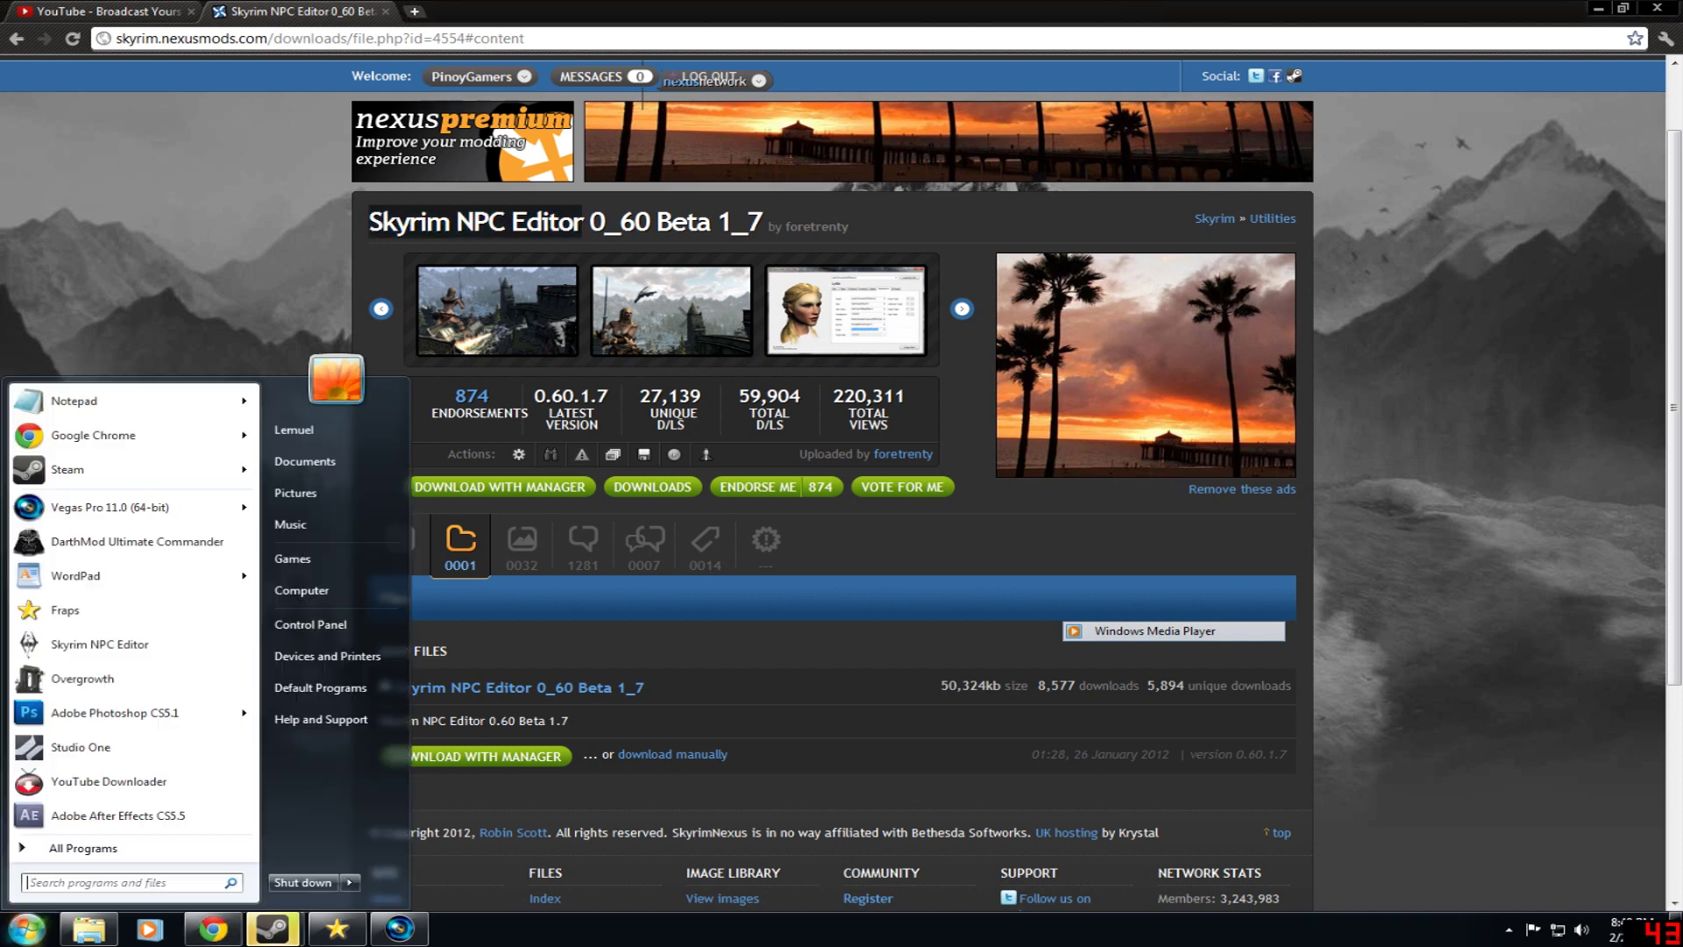
click(132, 647)
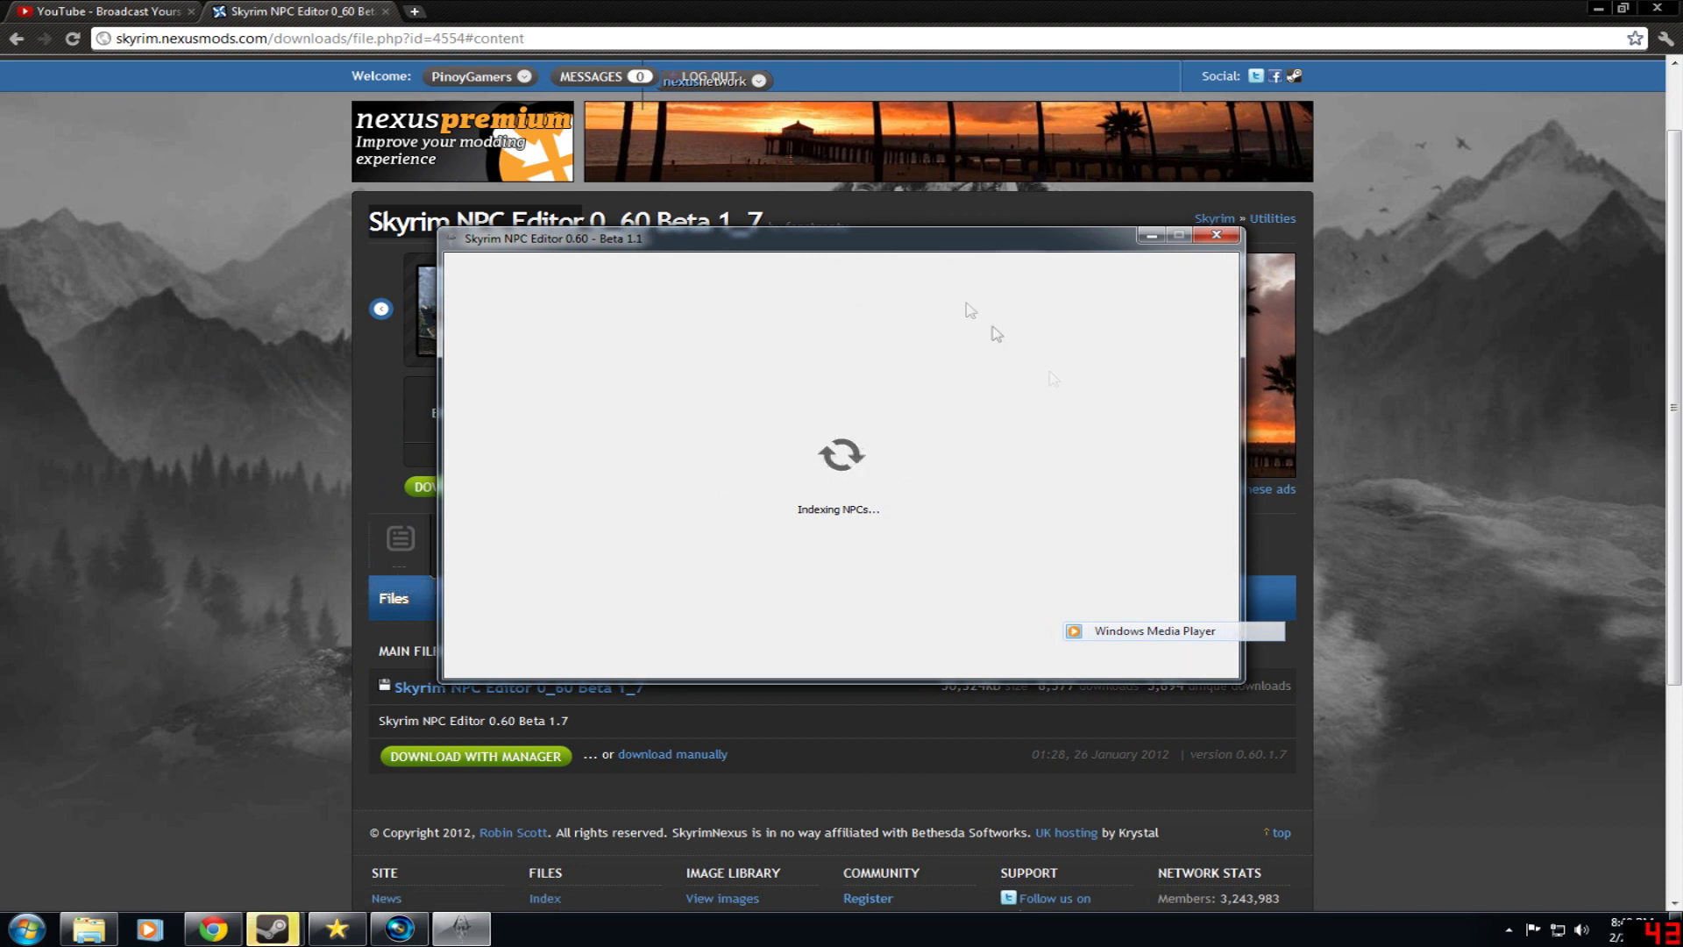
drag(951, 248, 885, 248)
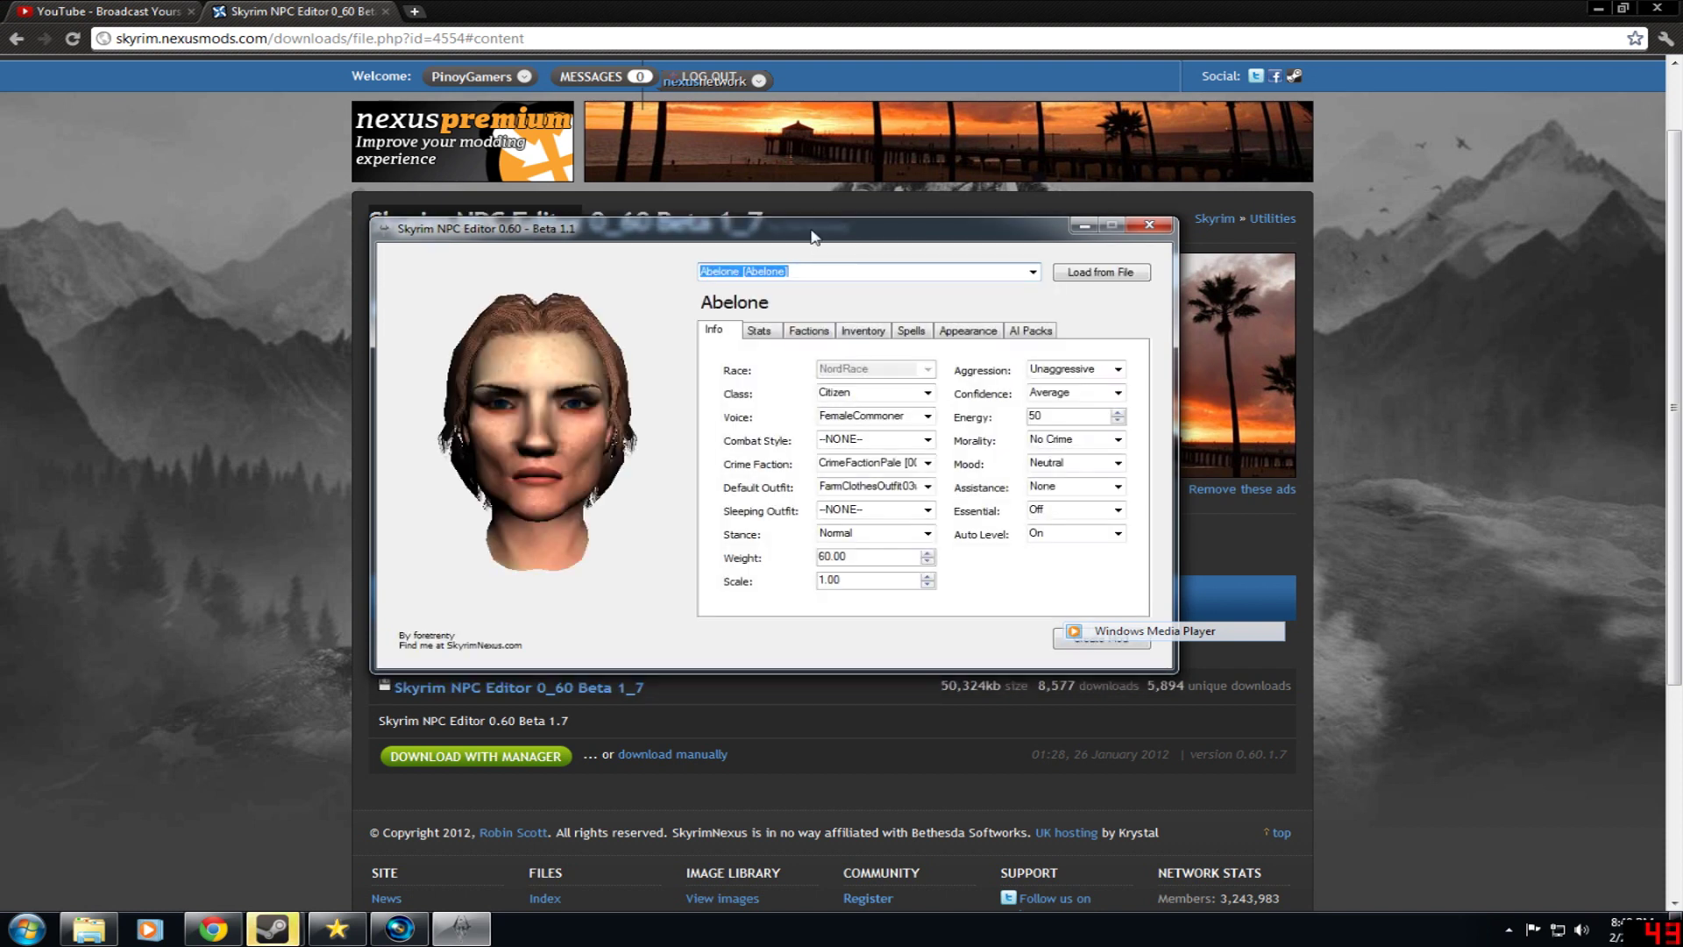
- Load the Stormcloak Archer [EncSiegeSonsArcherTemplate] NPC for editing
drag(564, 425, 839, 308)
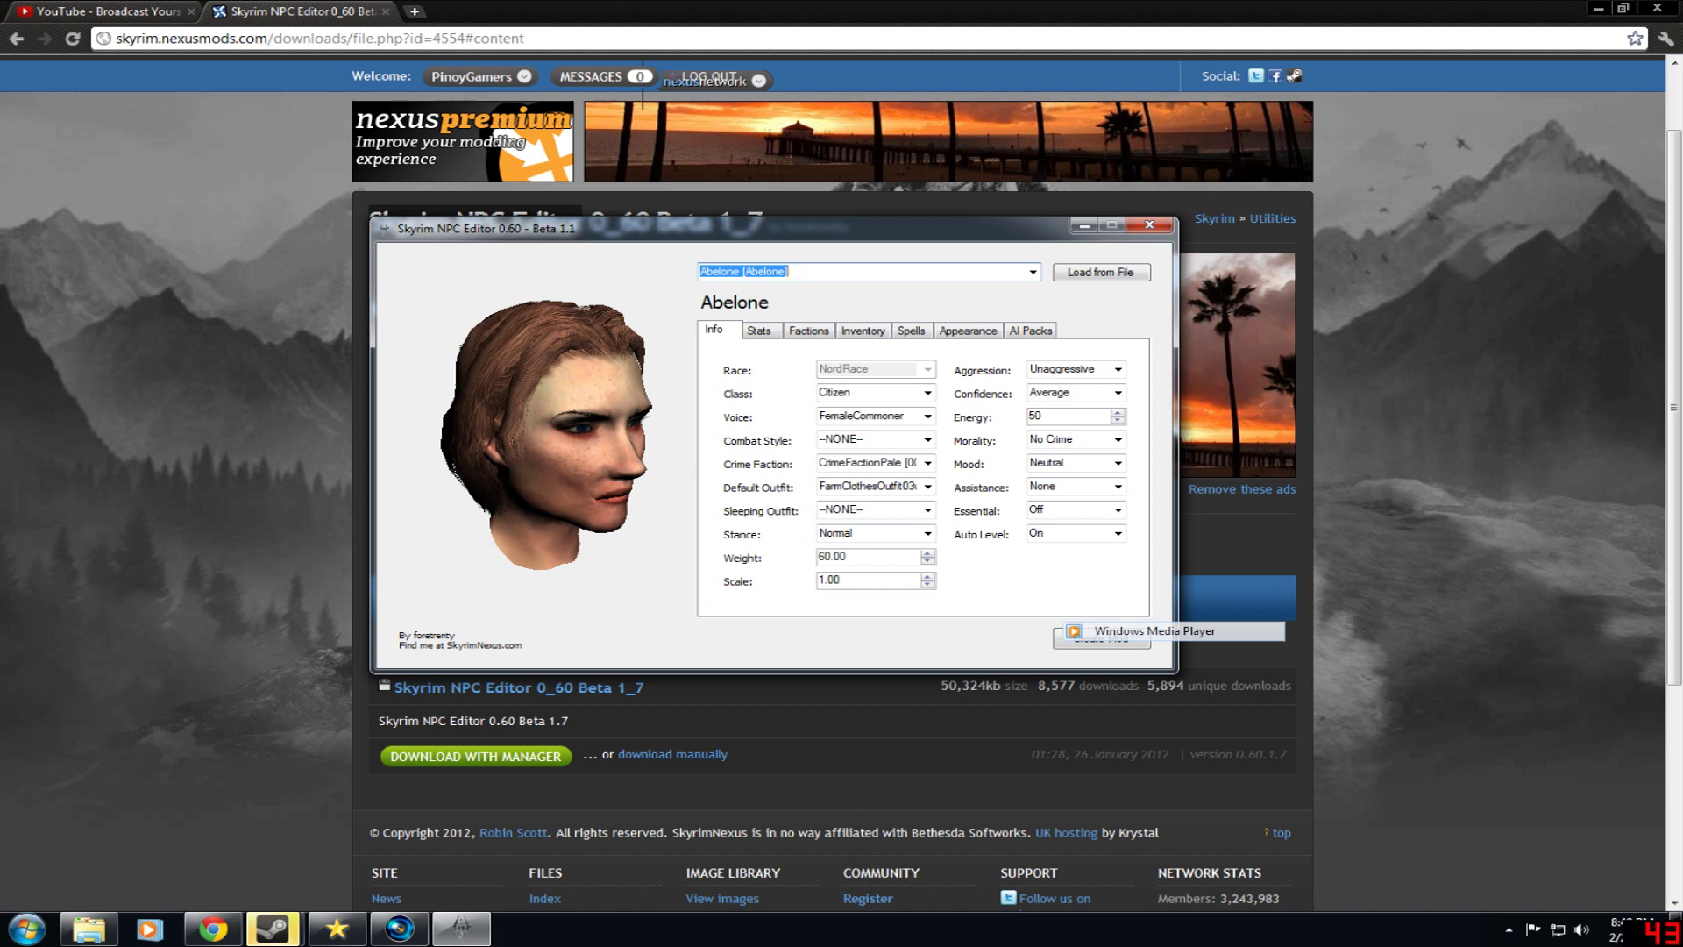
text(stormcloak archer)
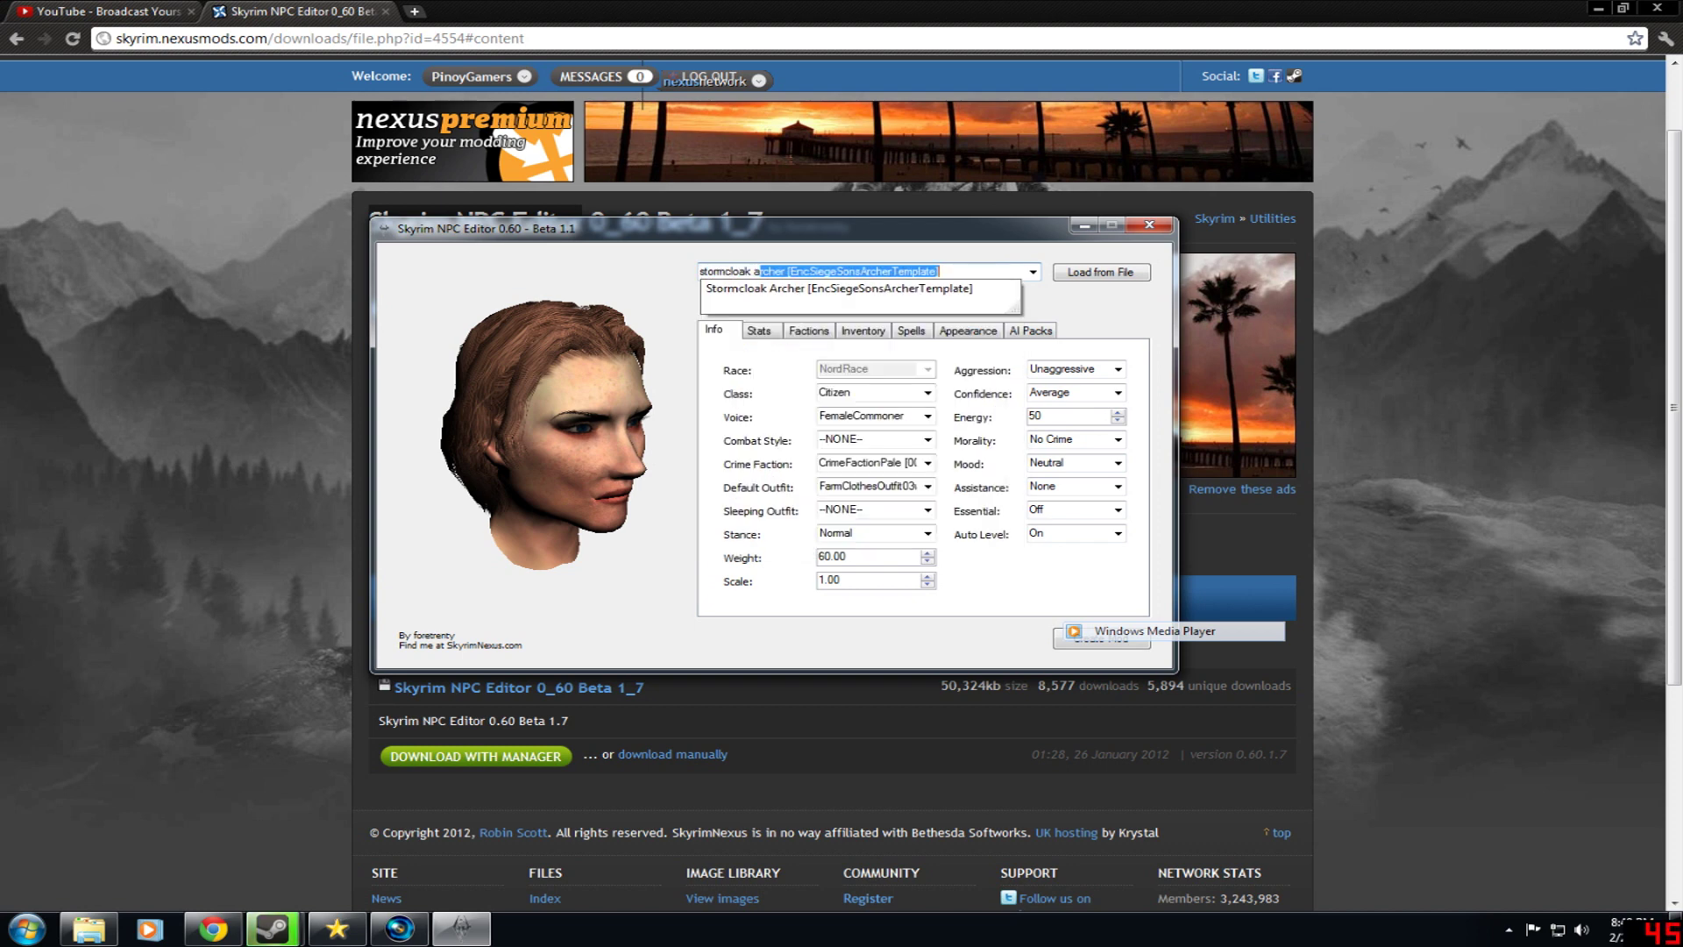
key(Return)
drag(618, 418, 576, 393)
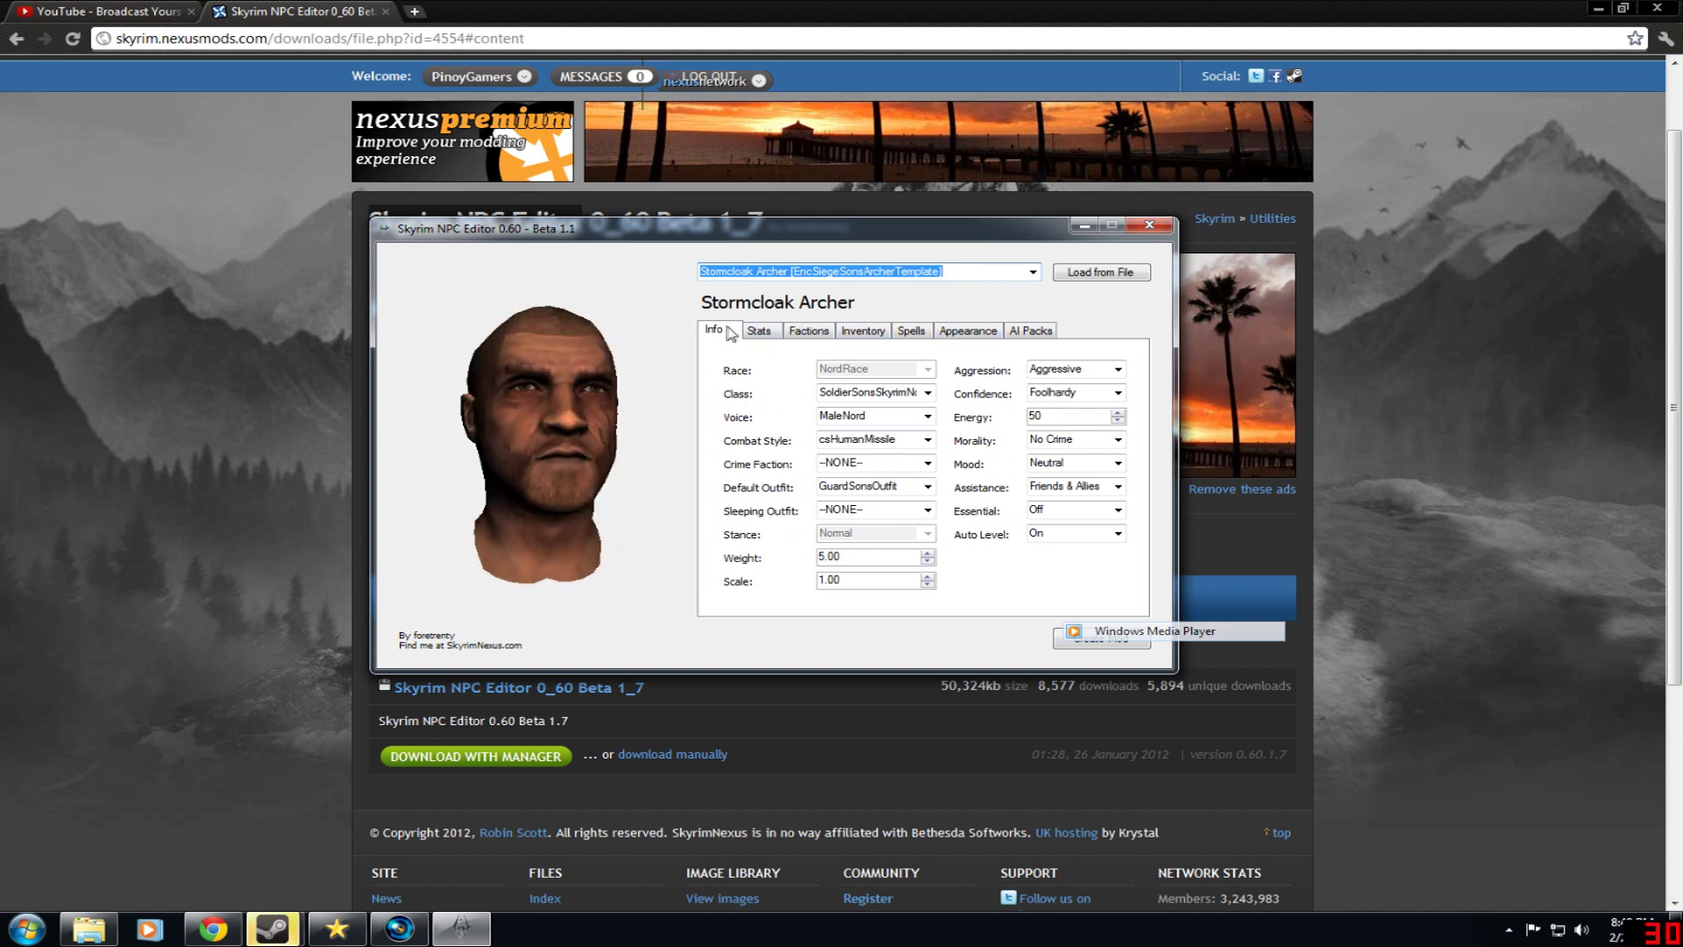
- Look through the Stormcloak Archer's stats, factions, inventory, spells, appearance and AI packs, ending at the general info
click(759, 330)
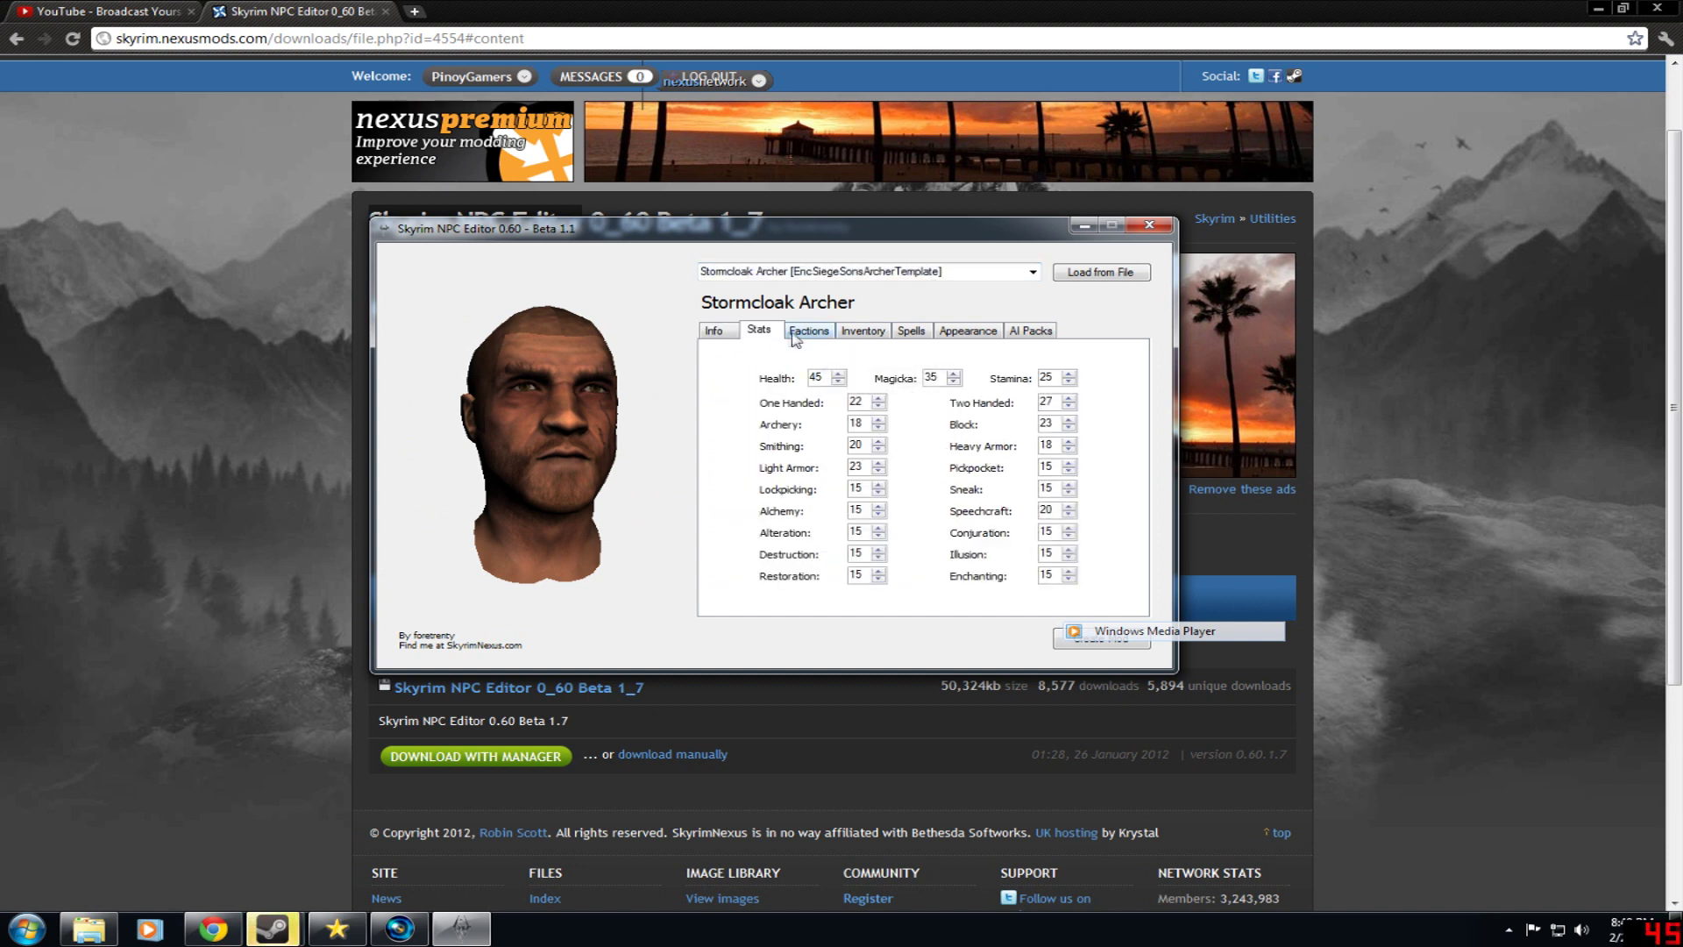
click(808, 330)
click(865, 331)
click(910, 332)
click(964, 331)
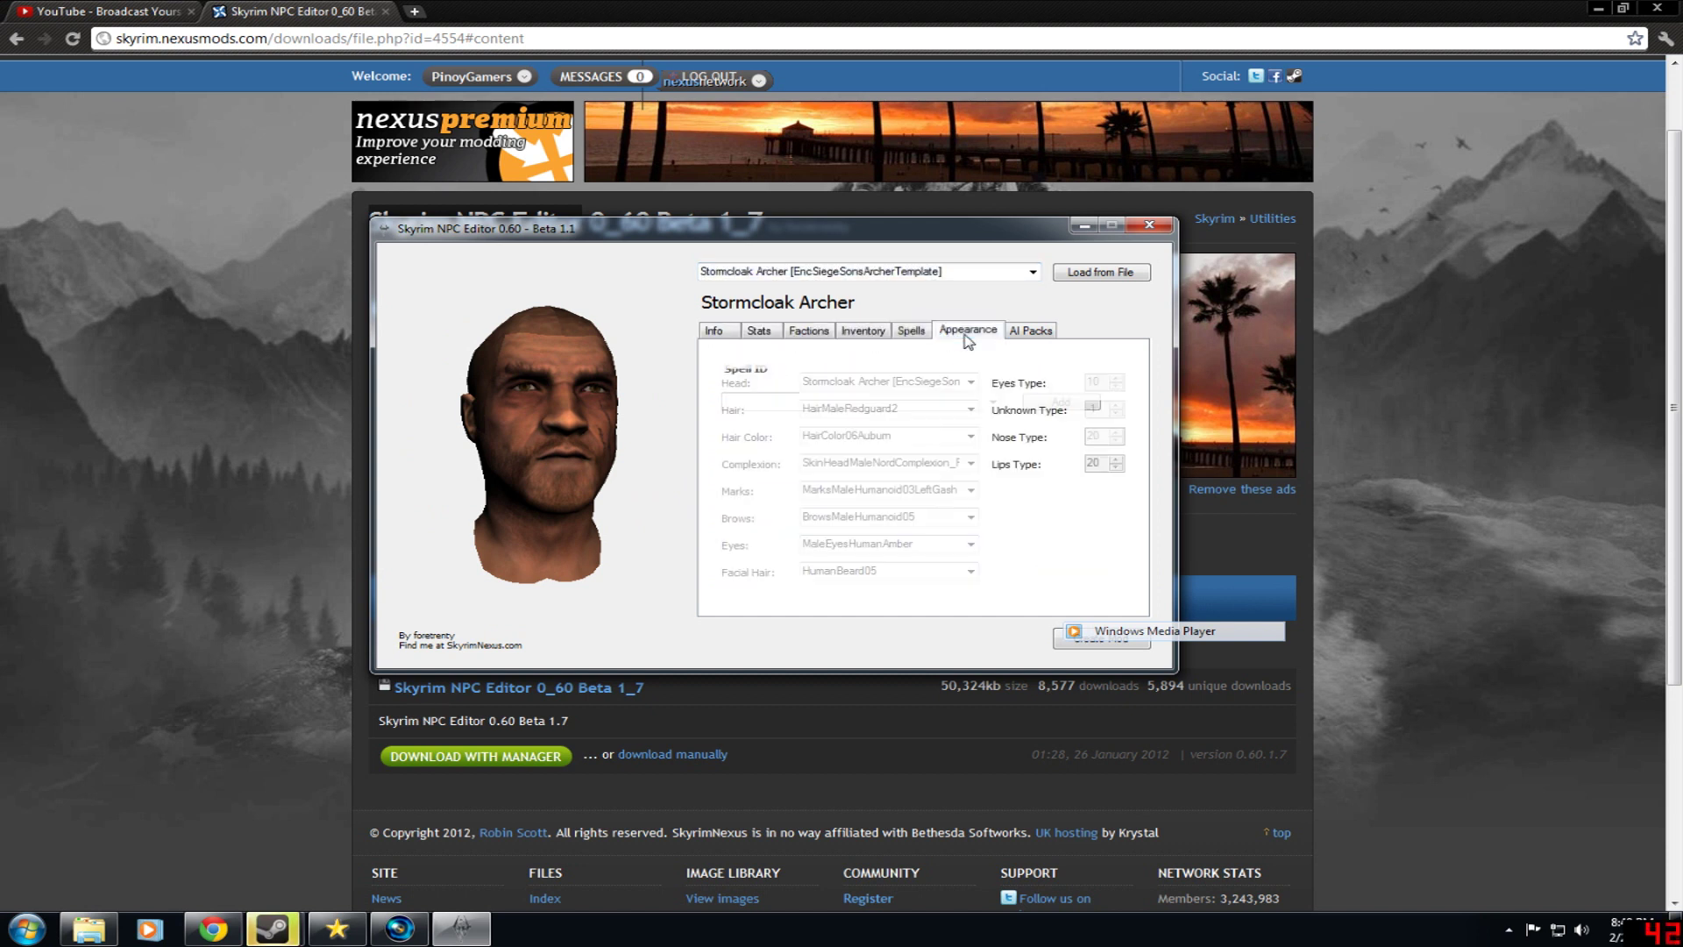
click(1031, 331)
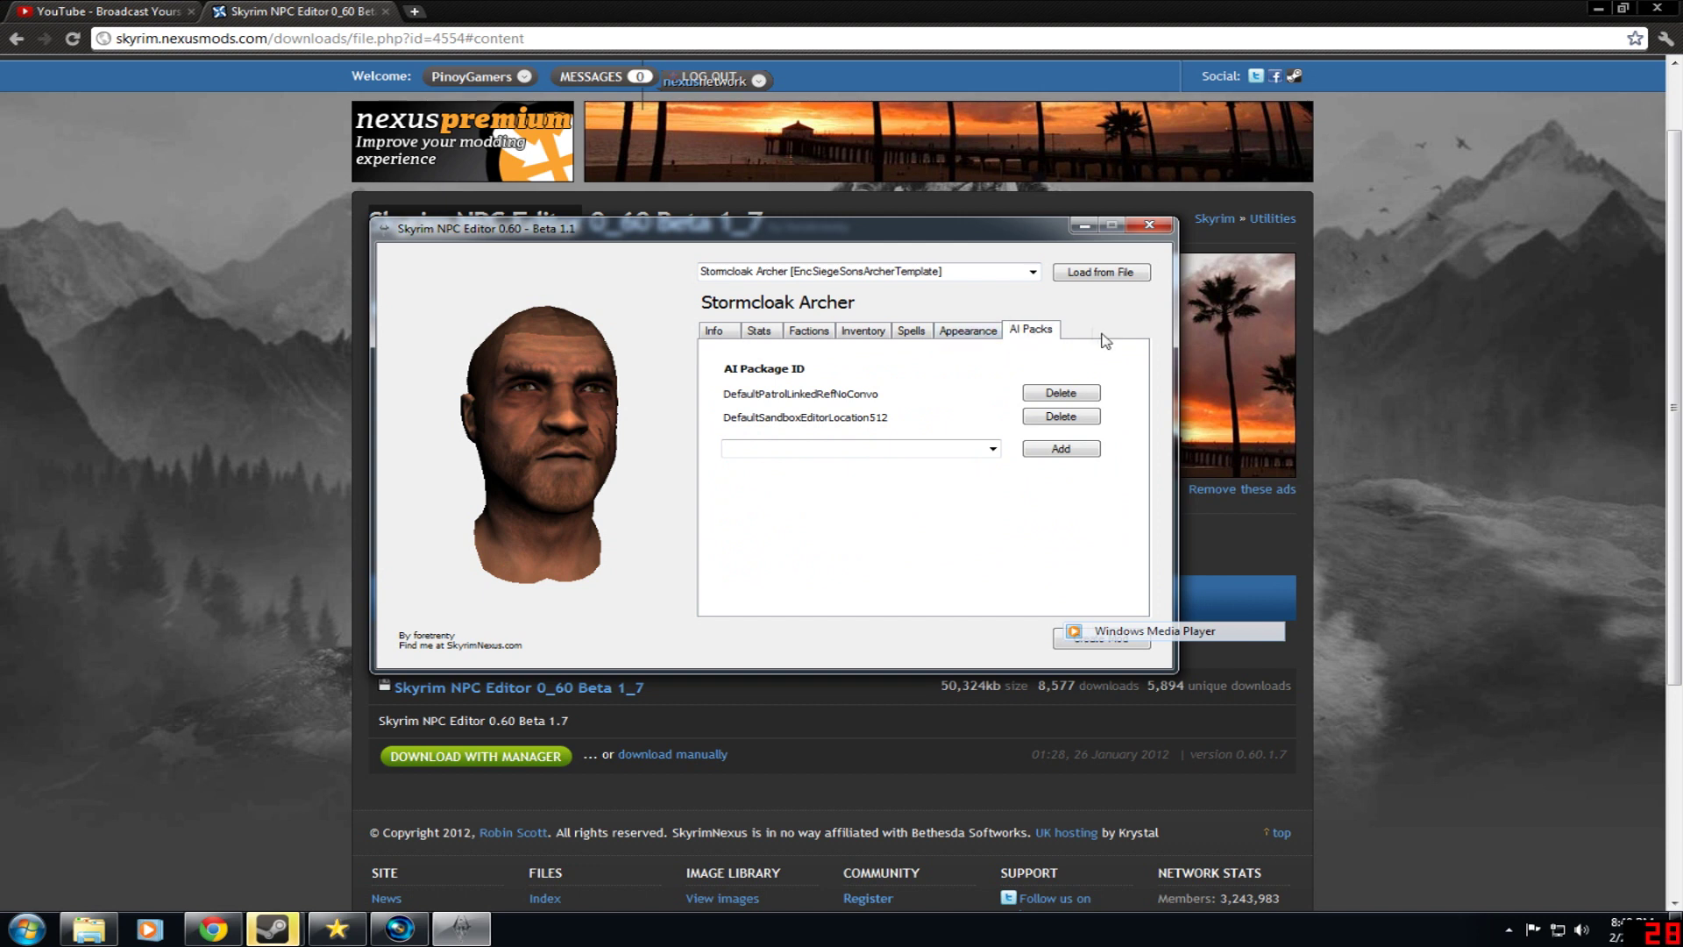
click(717, 332)
drag(614, 395, 631, 459)
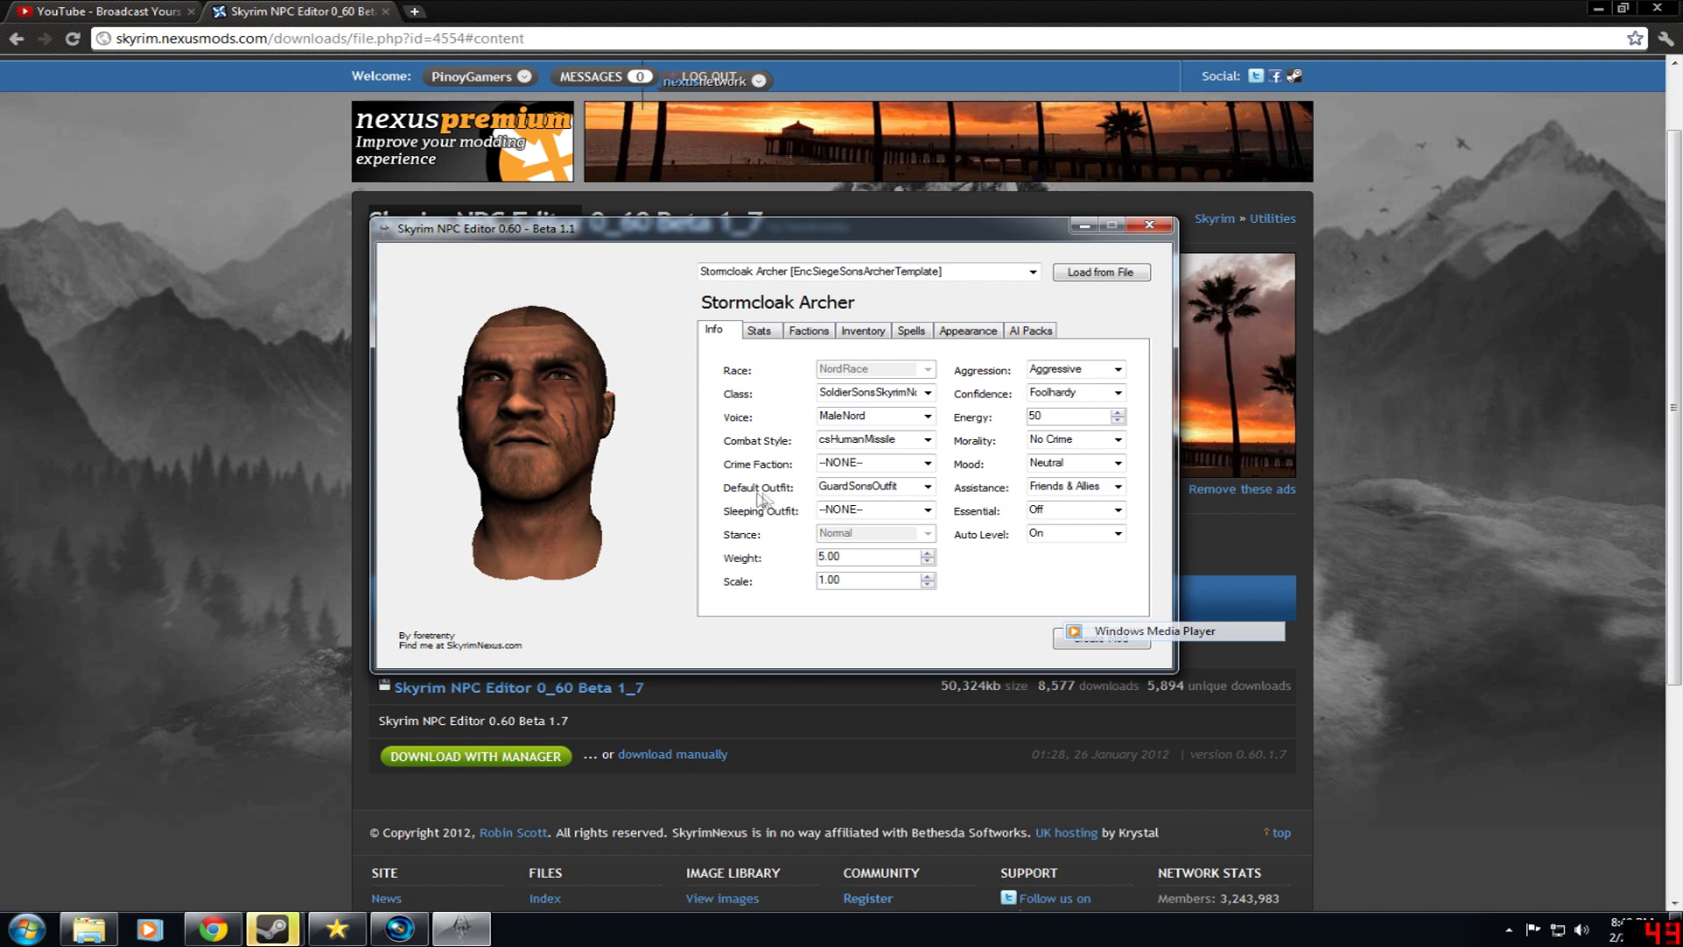
- Set the Stormcloak Archer's default outfit to ArmorDwarvenAllOutfit
click(927, 487)
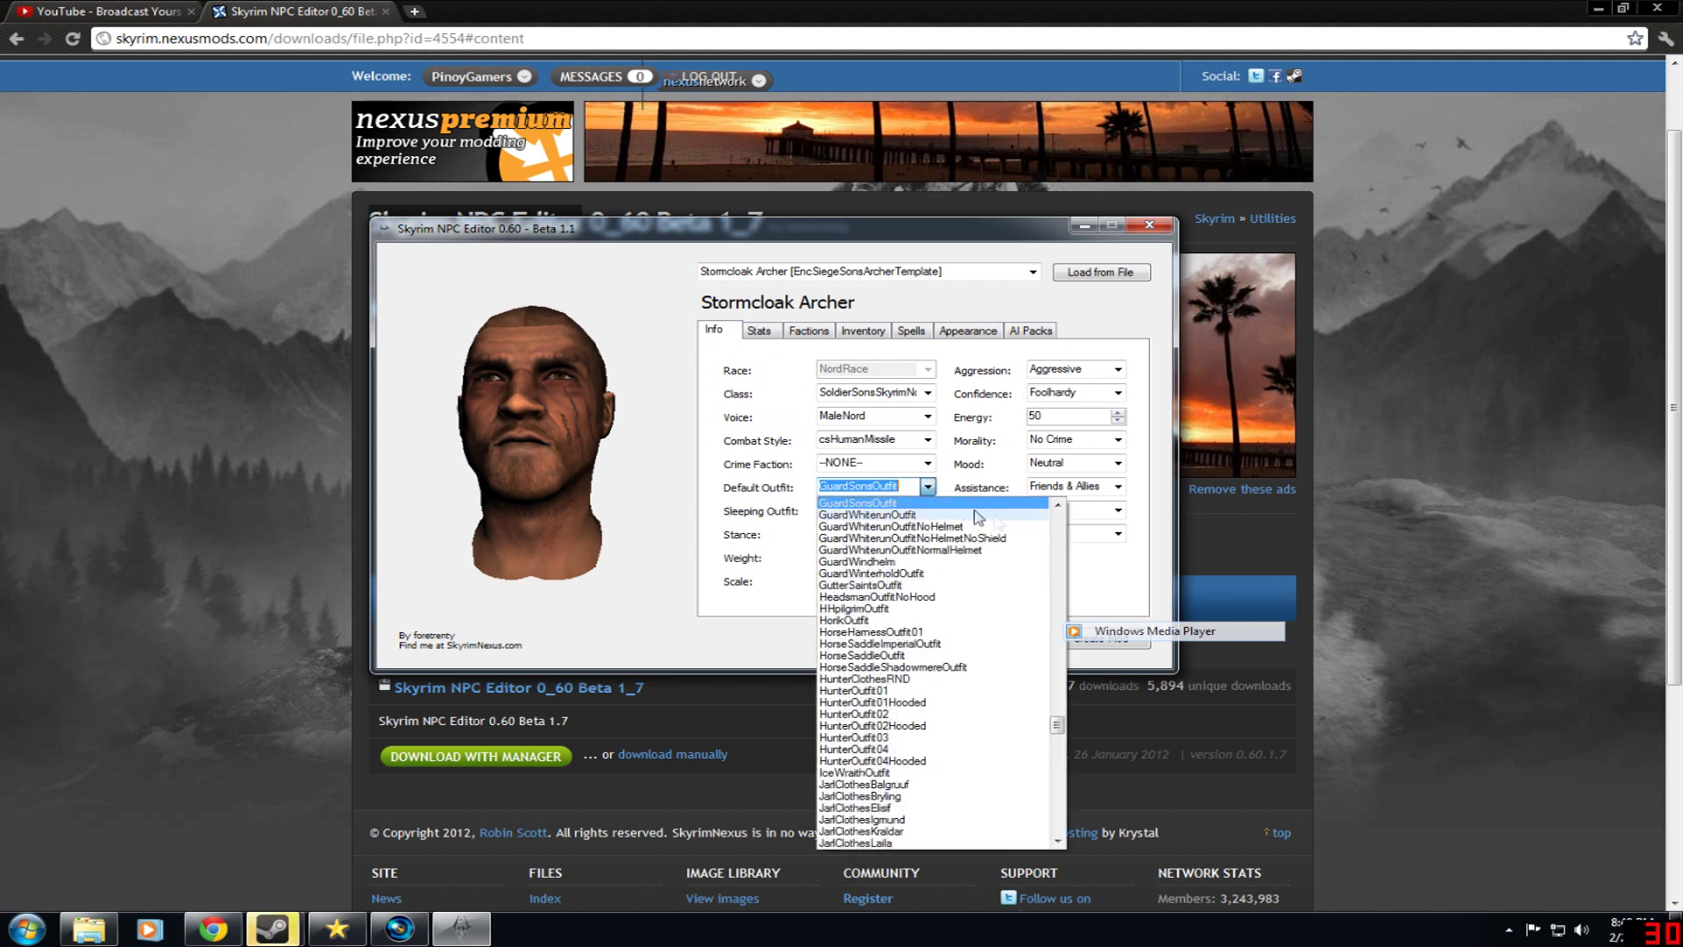
drag(1058, 724, 1057, 522)
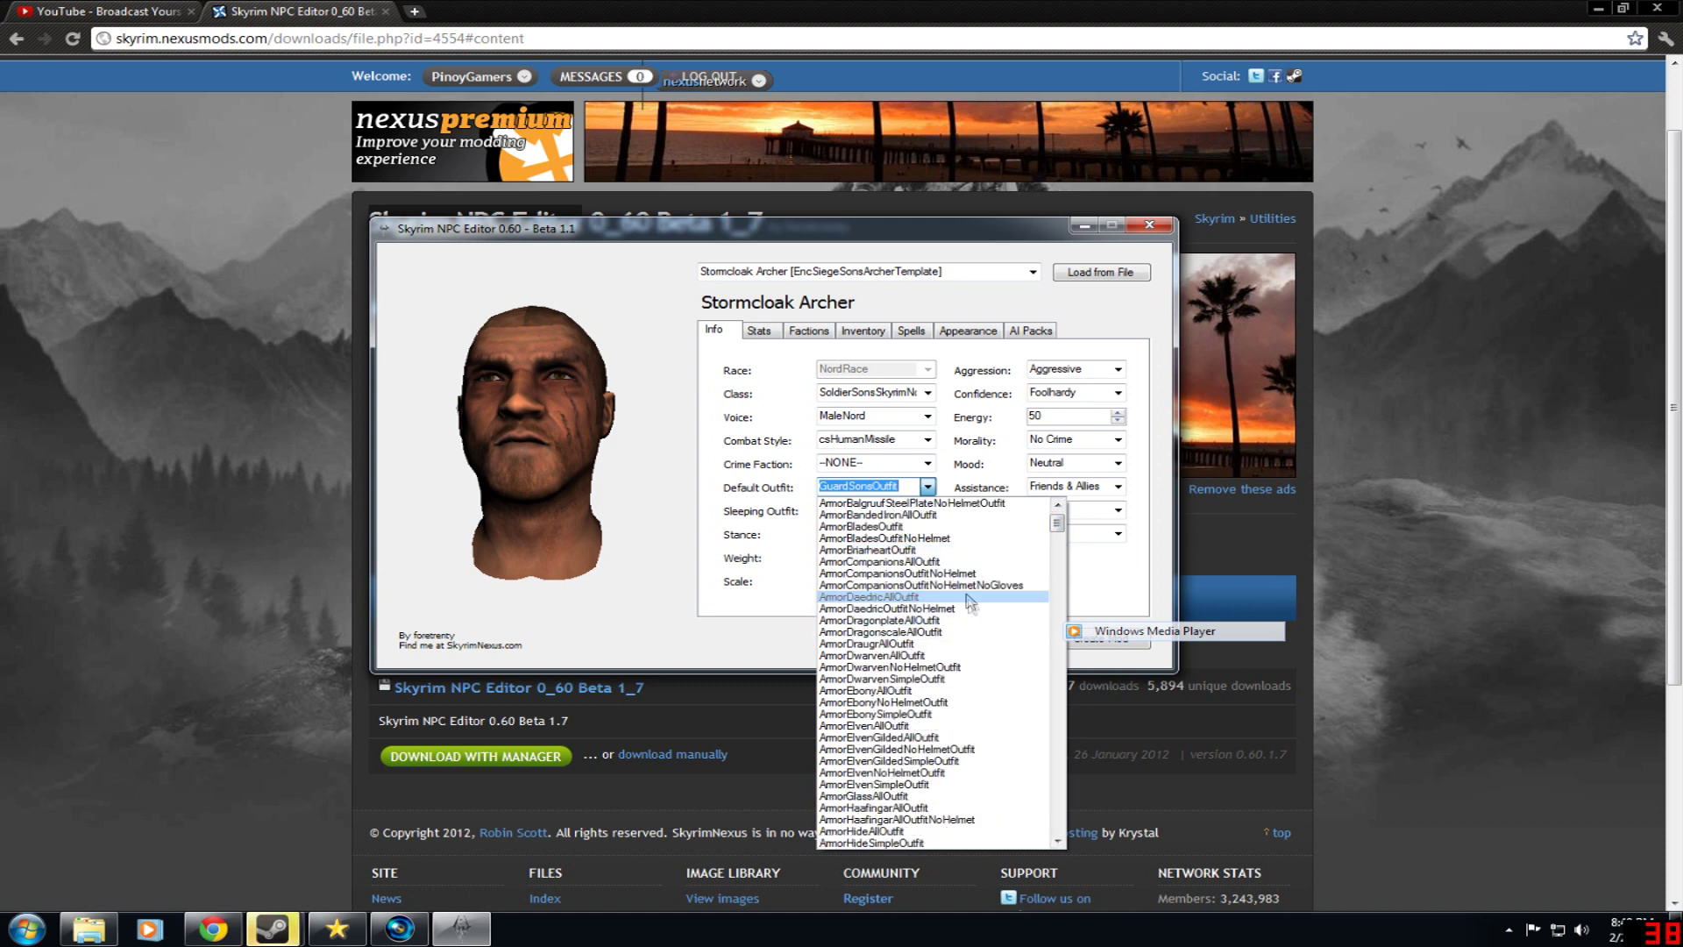
click(974, 656)
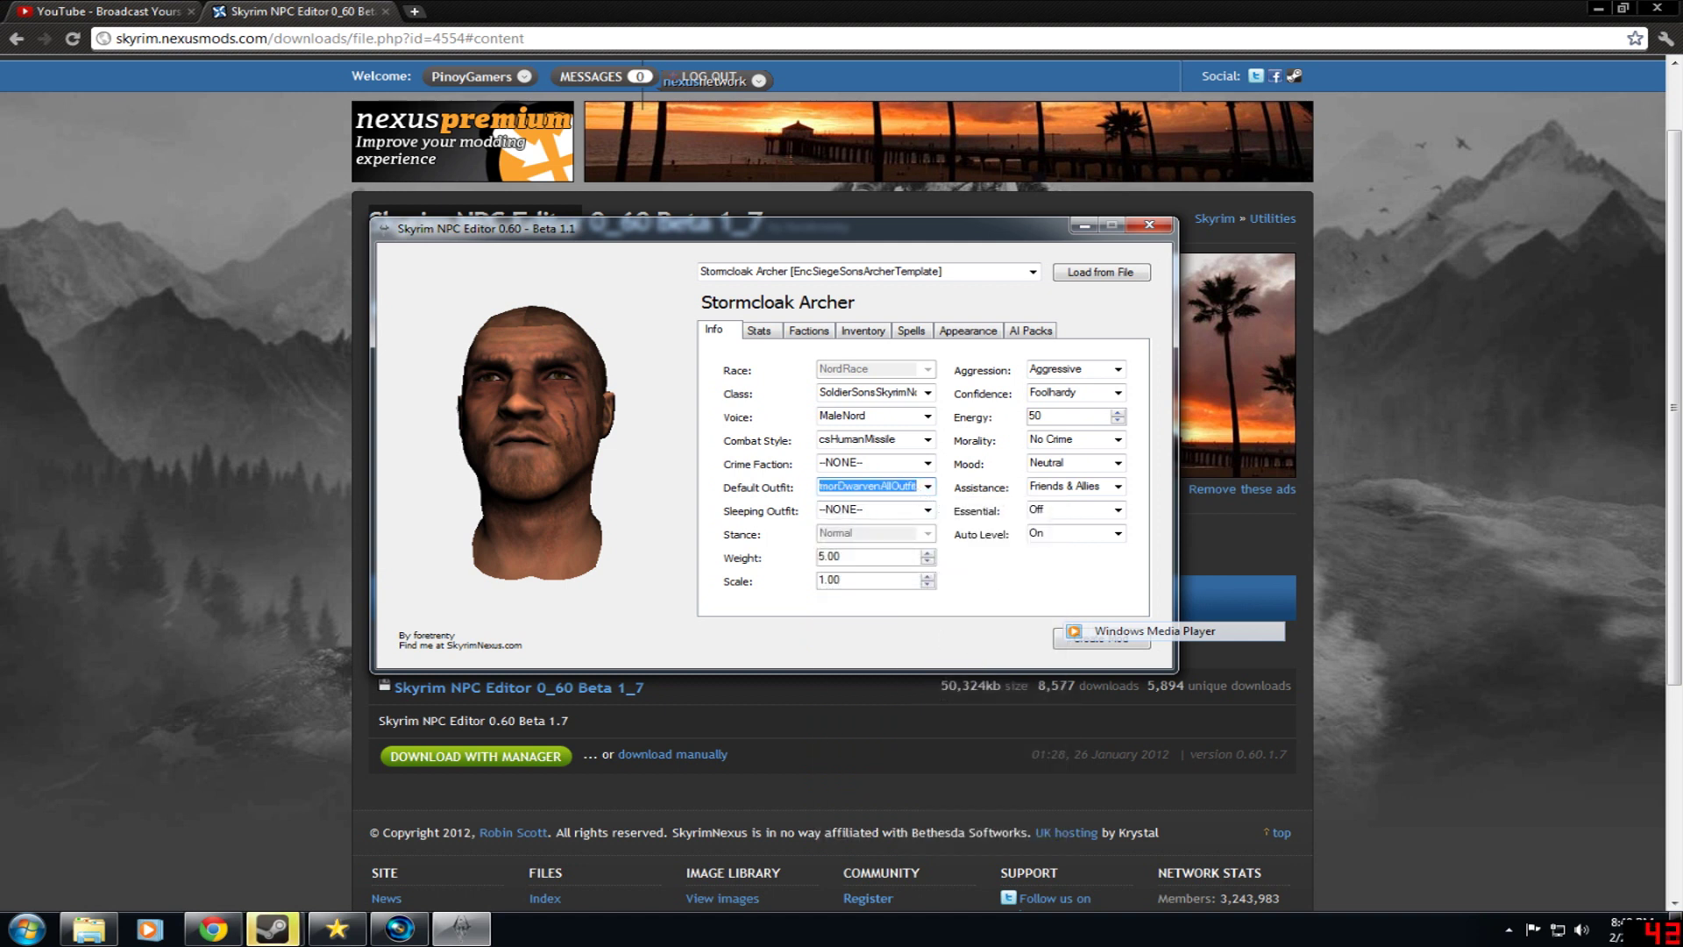
drag(836, 486, 900, 486)
key(Tab)
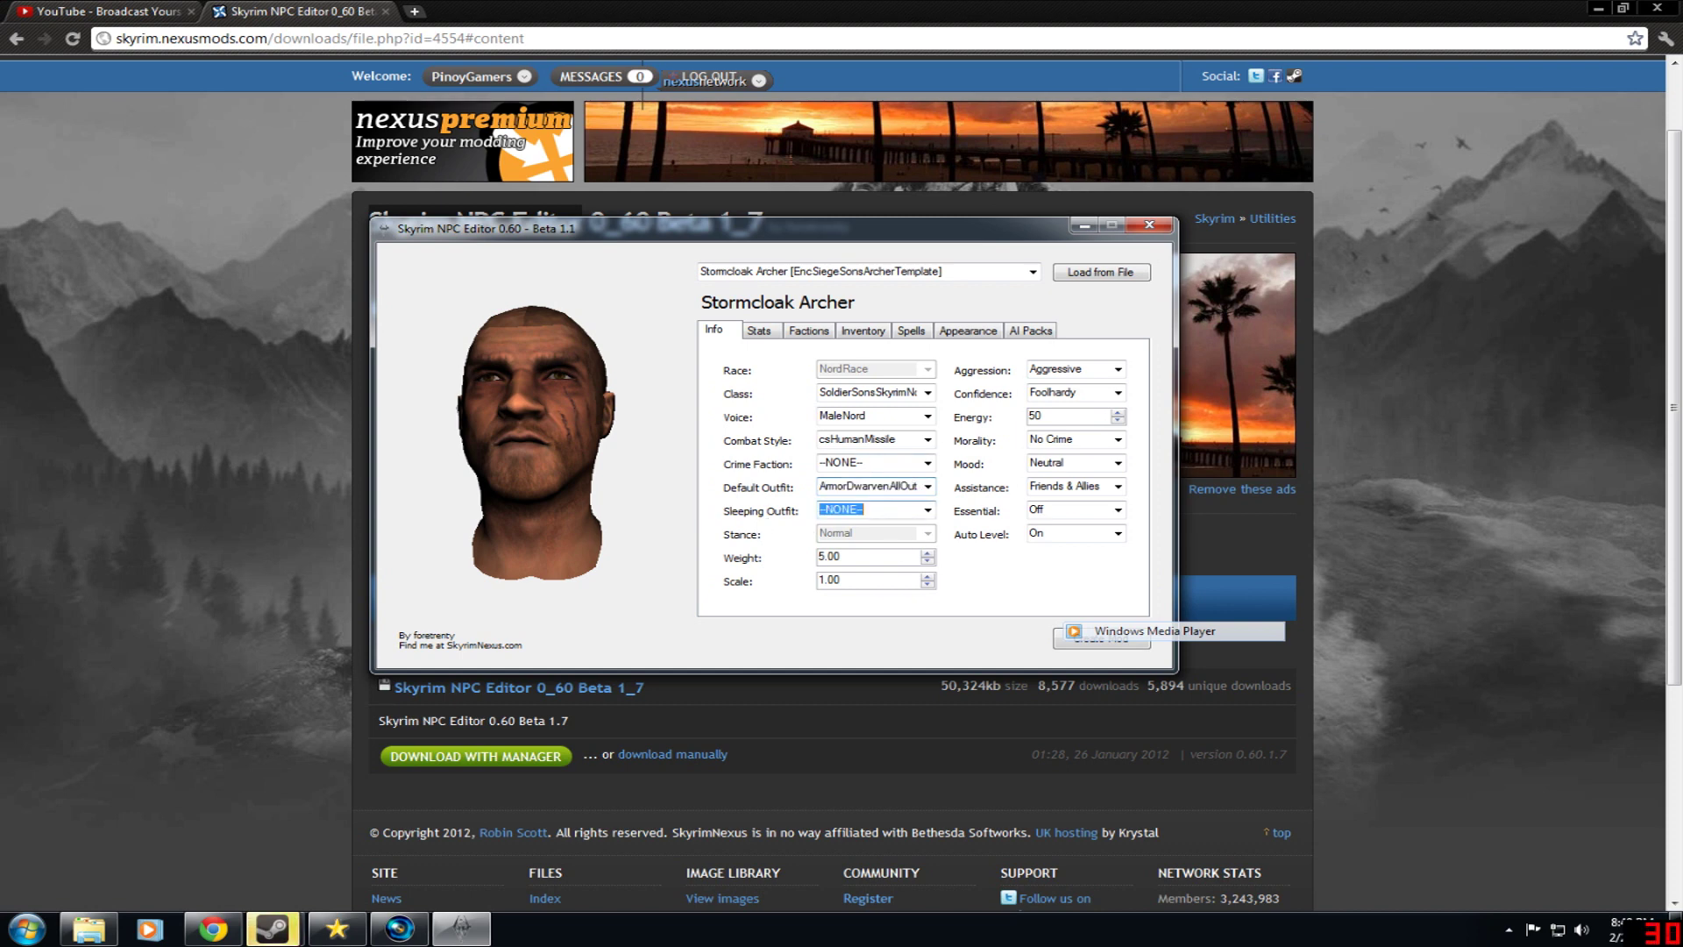
click(930, 515)
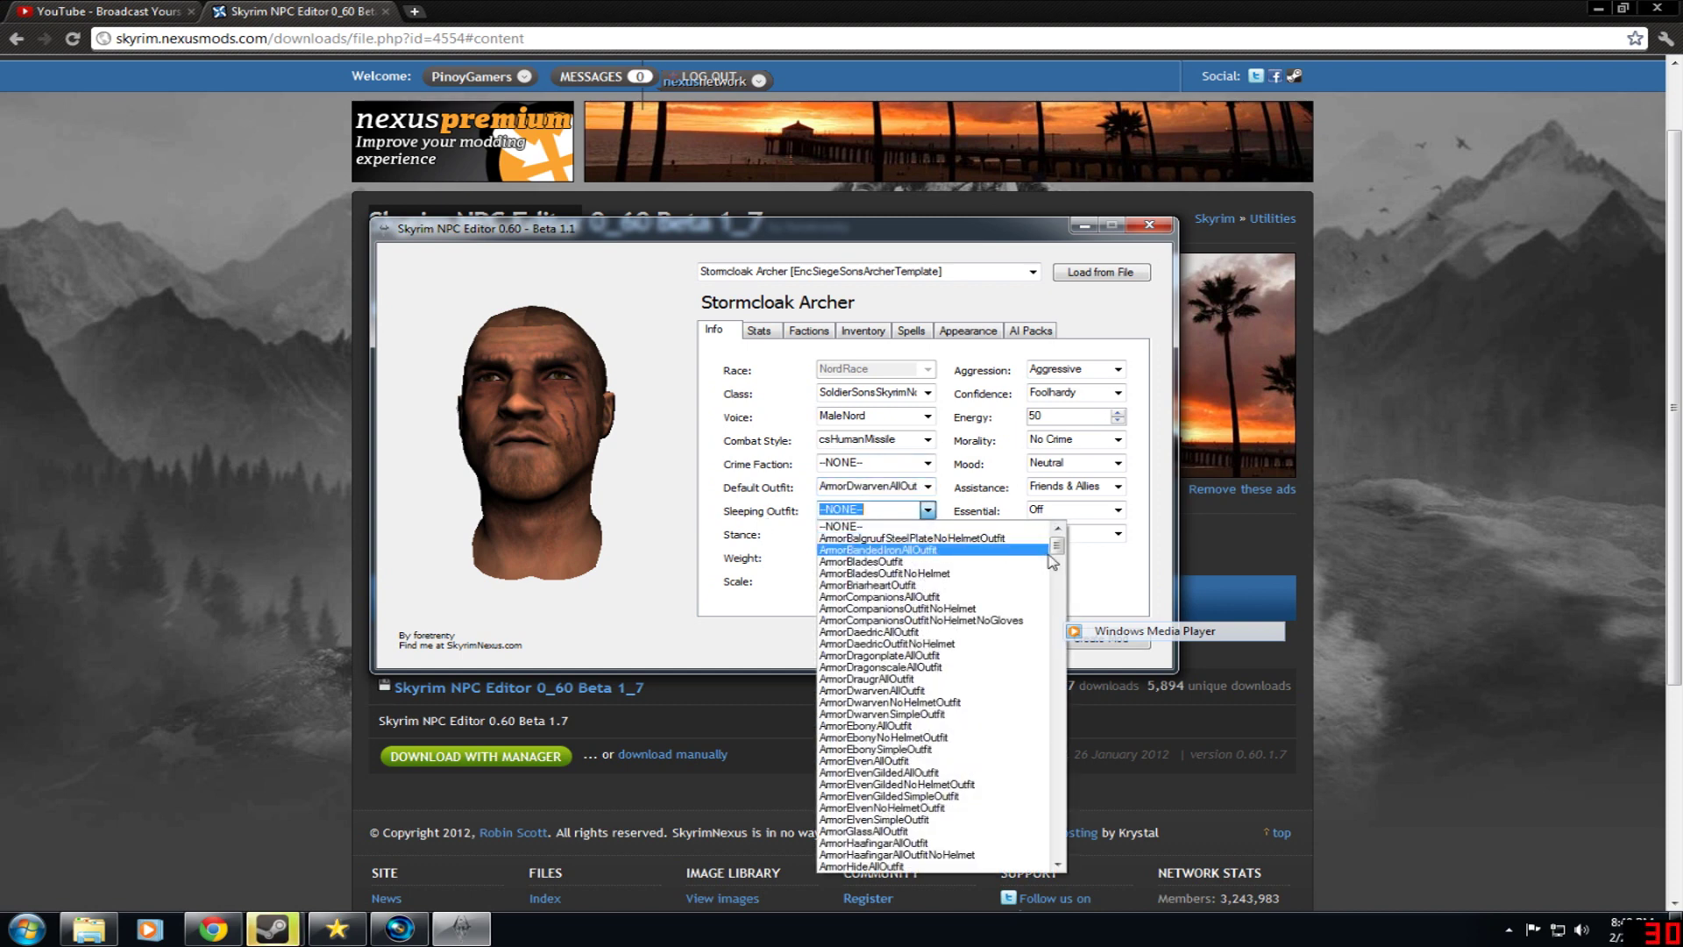
drag(1056, 561, 1057, 846)
click(648, 612)
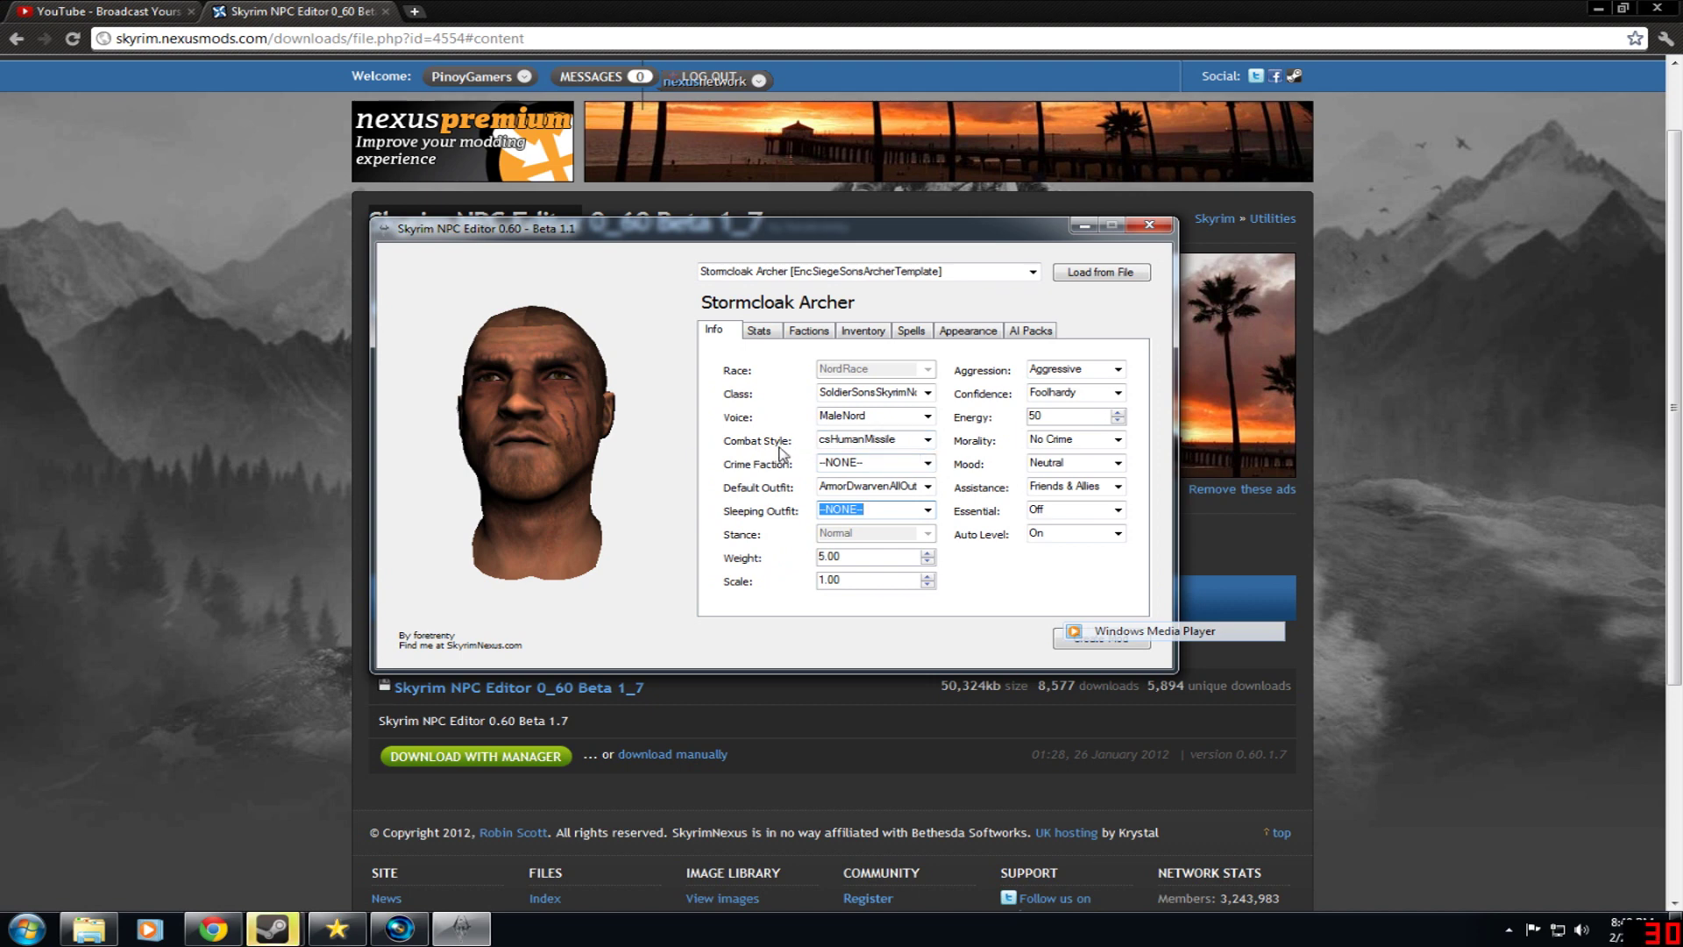
- Set the Stormcloak Archer's combat style to csFrostbiteSpiderMagic
click(927, 439)
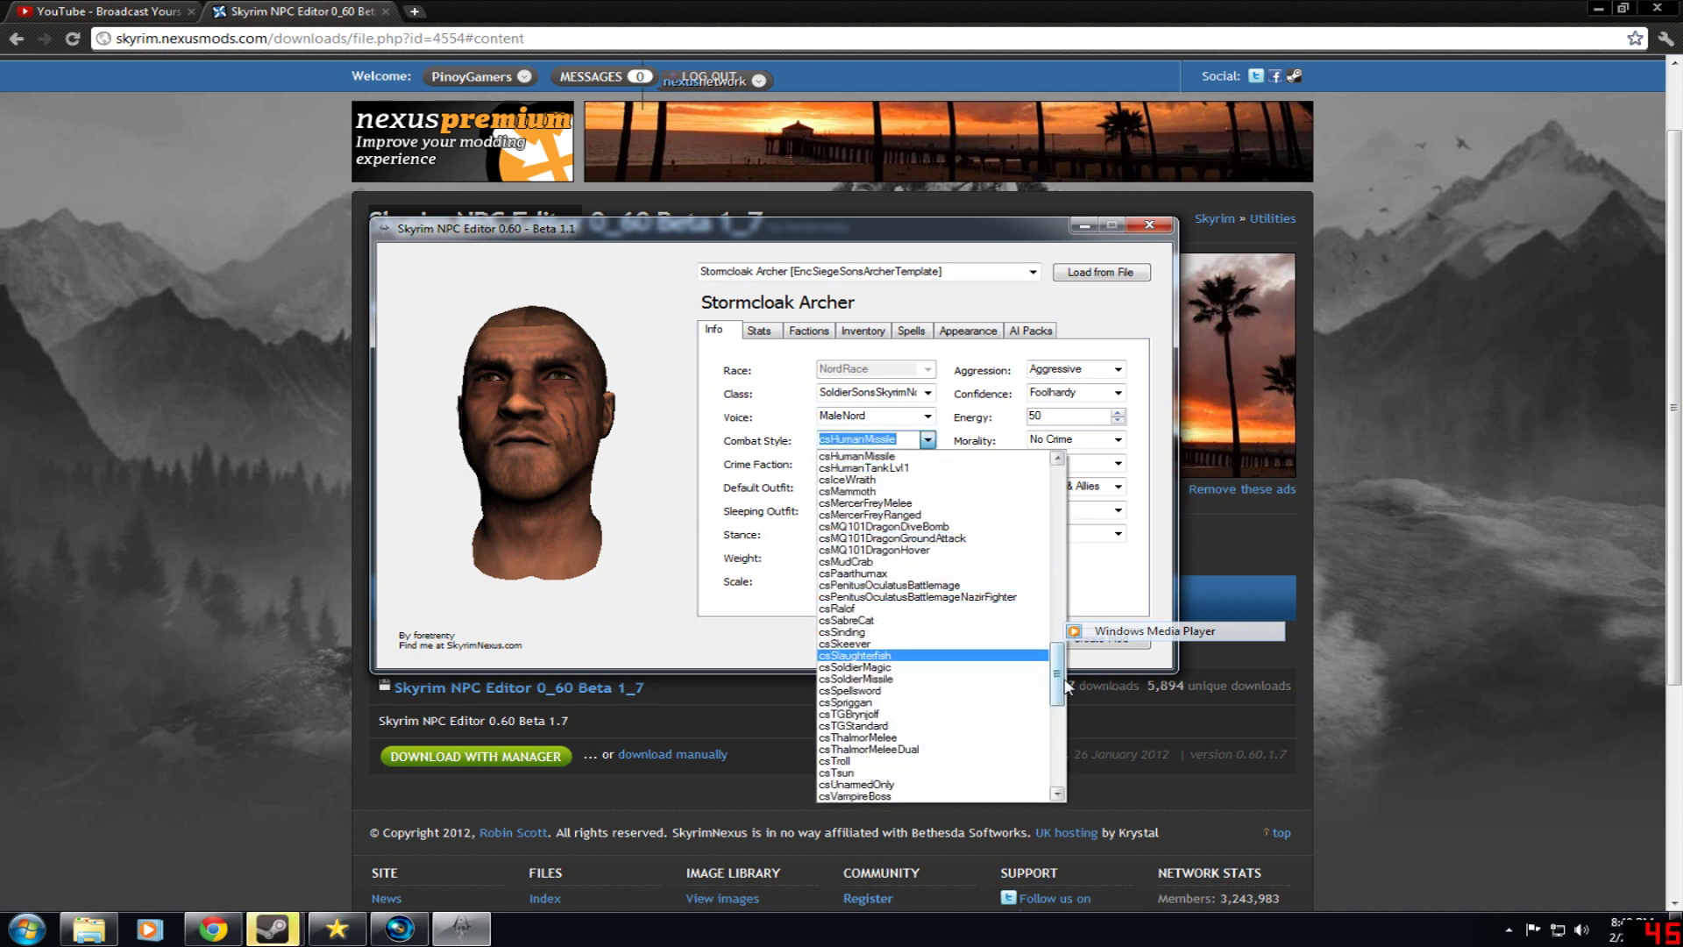
drag(1059, 681, 1022, 579)
scroll(969, 605, down, 3)
click(1008, 571)
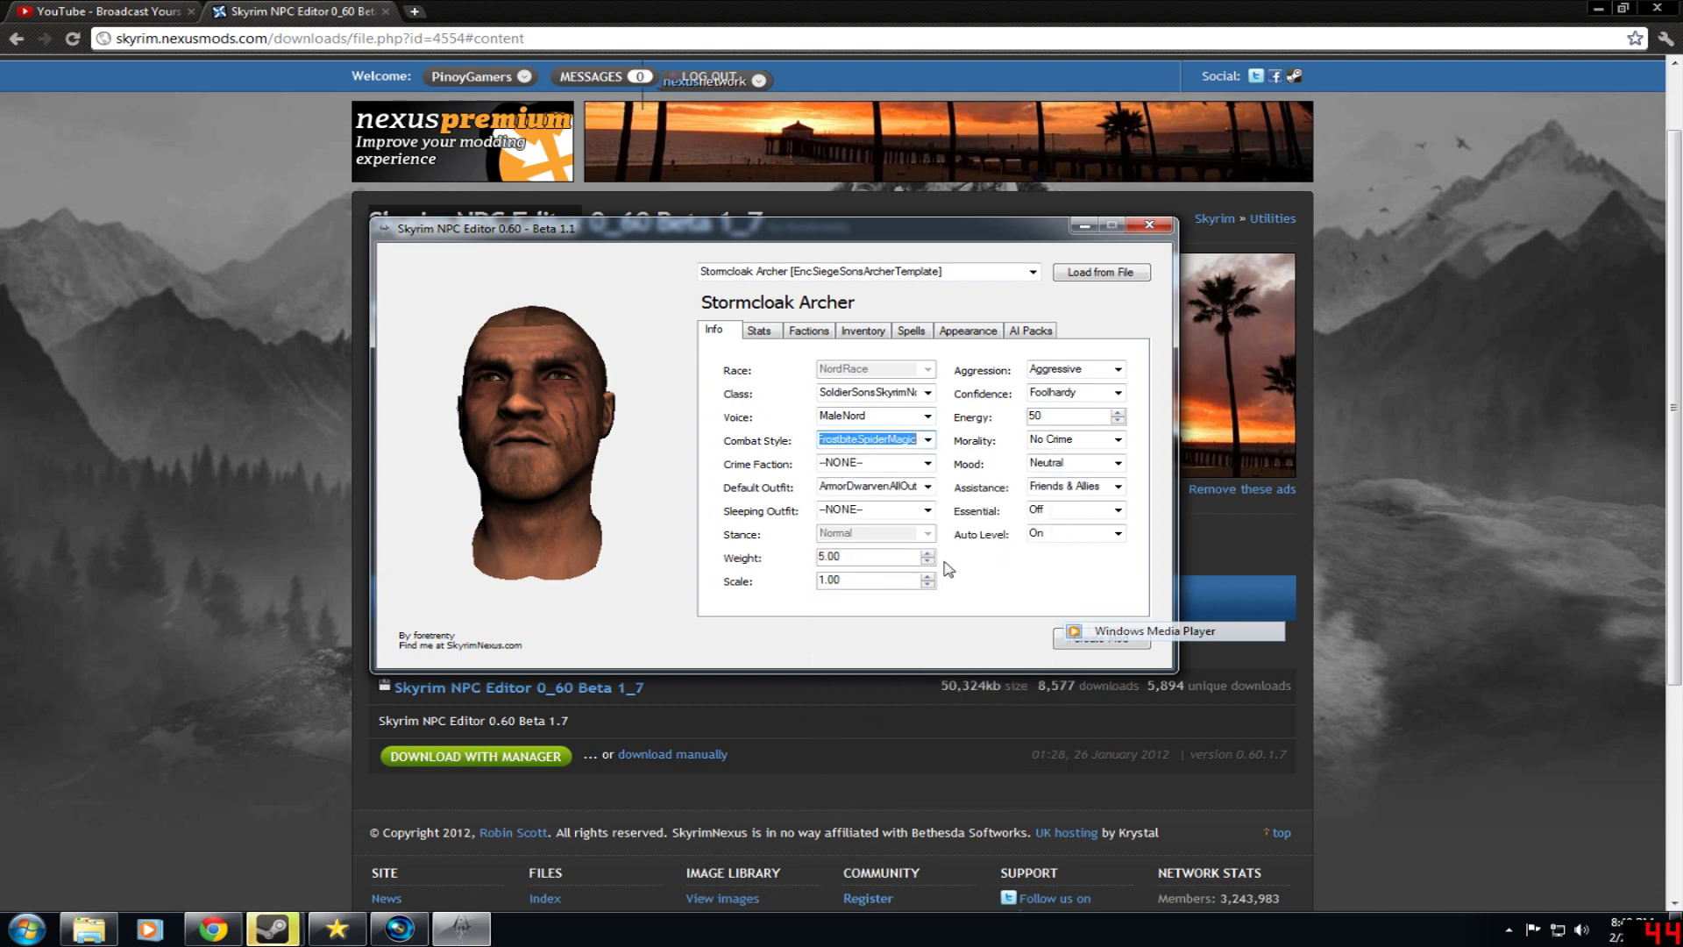
- Change the Stormcloak Archer's combat style to csHorse
click(910, 437)
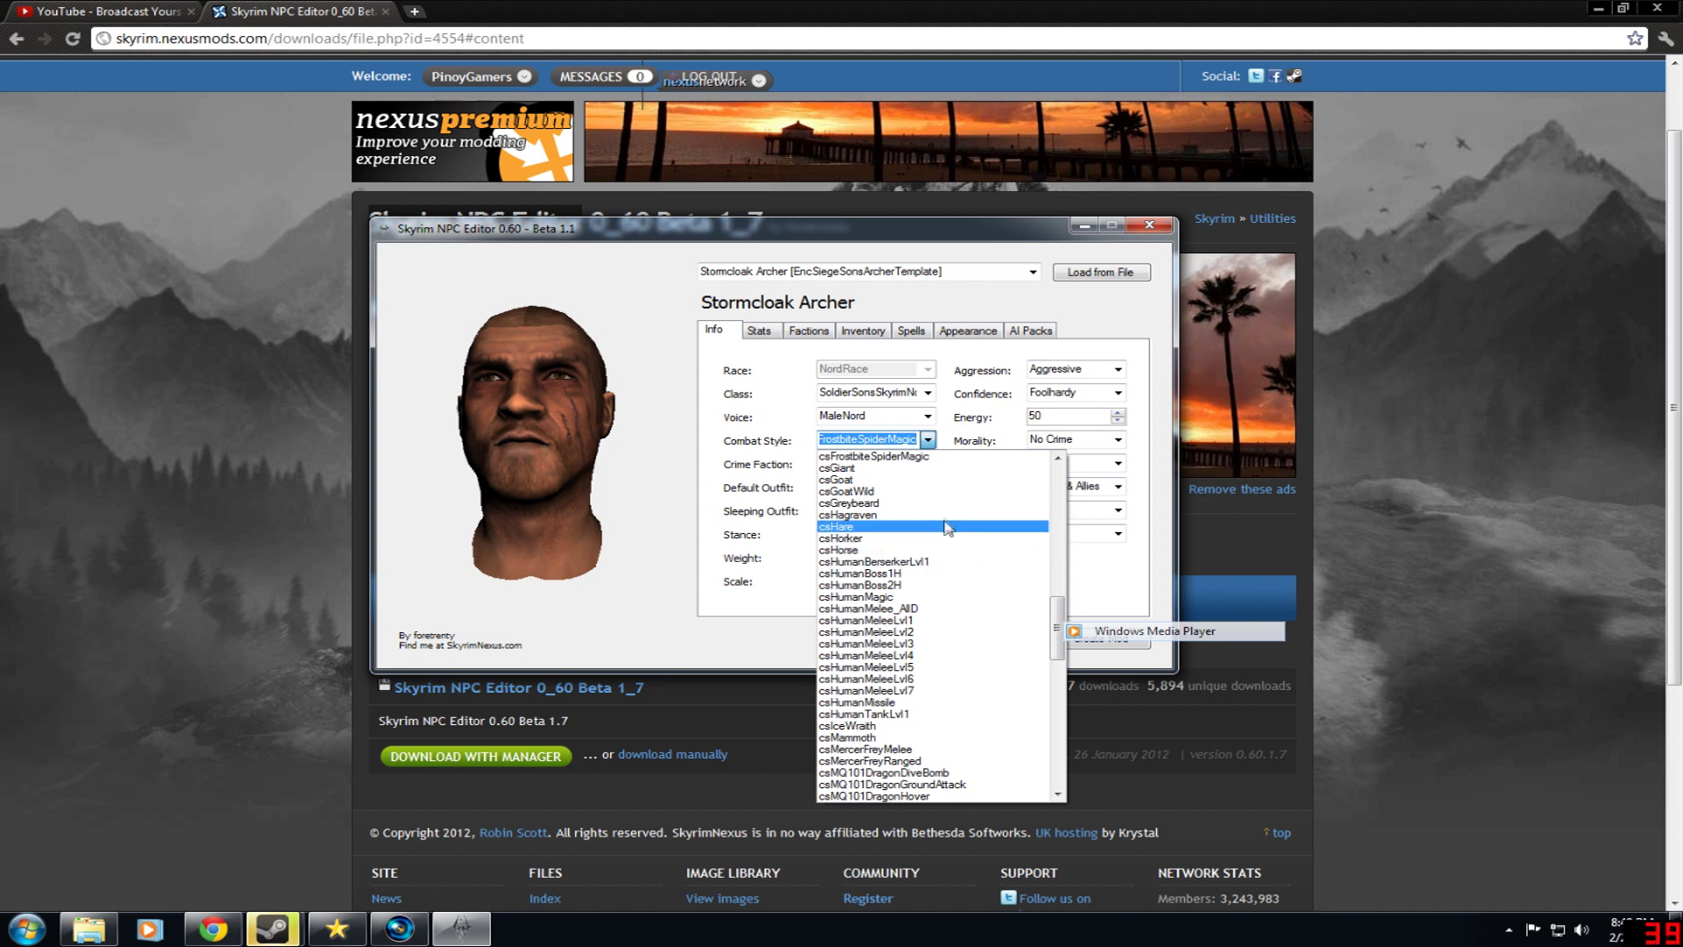
click(893, 550)
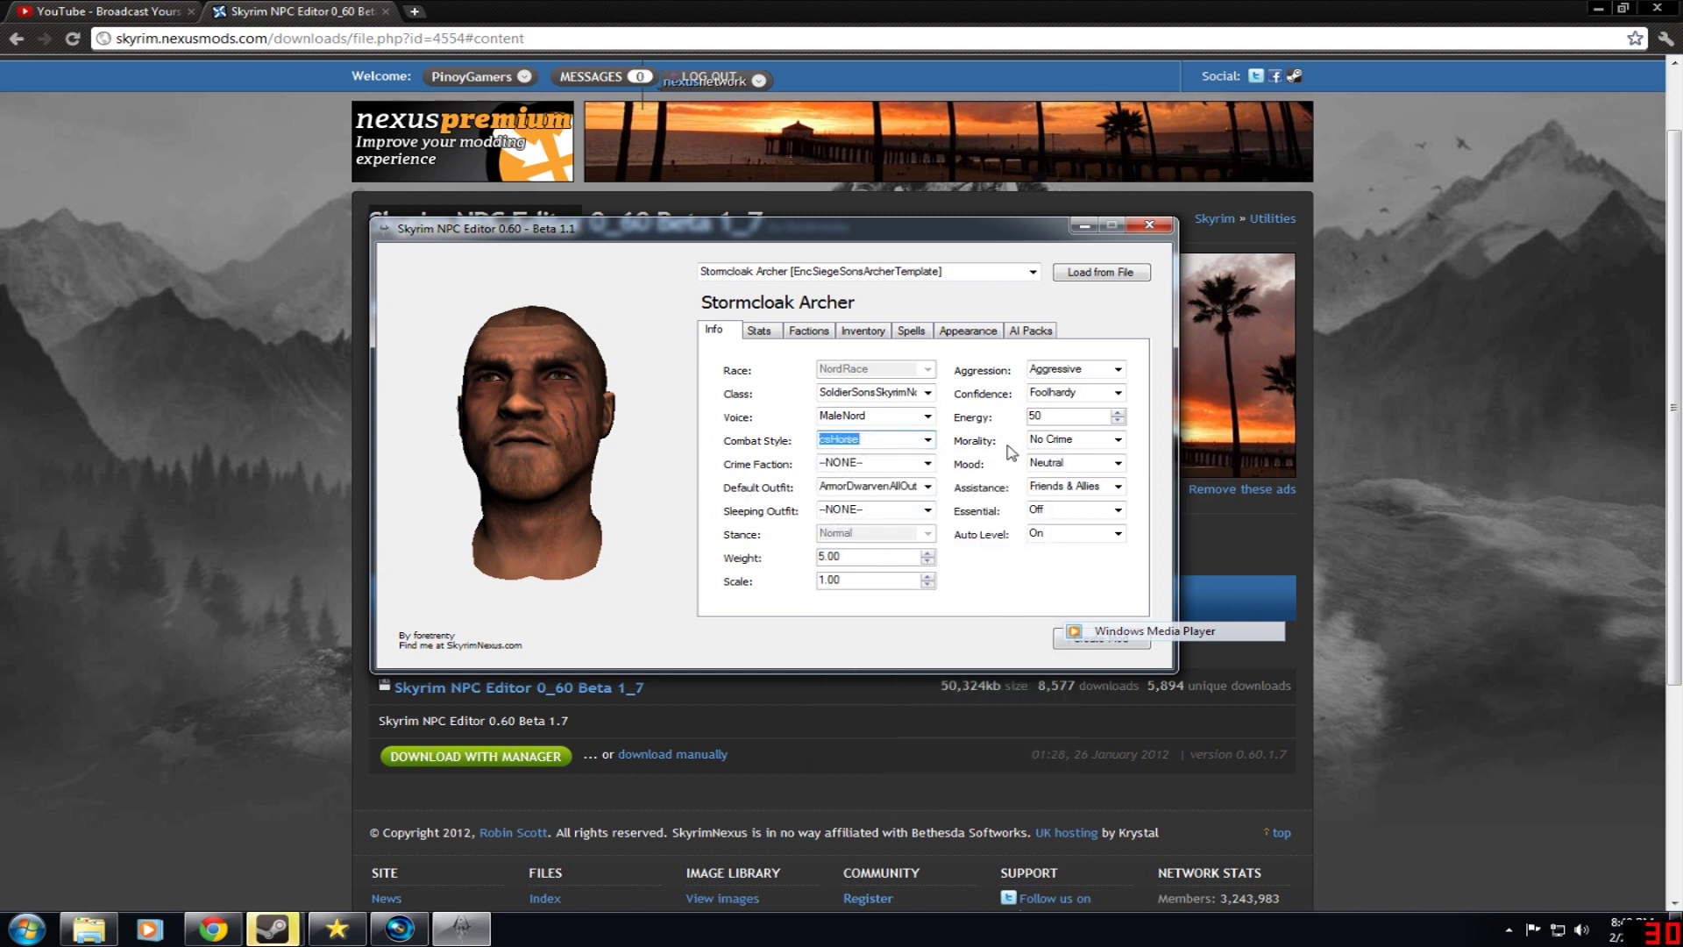
- Set the Stormcloak Archer's health and magicka to 999 and stamina to 1
click(759, 333)
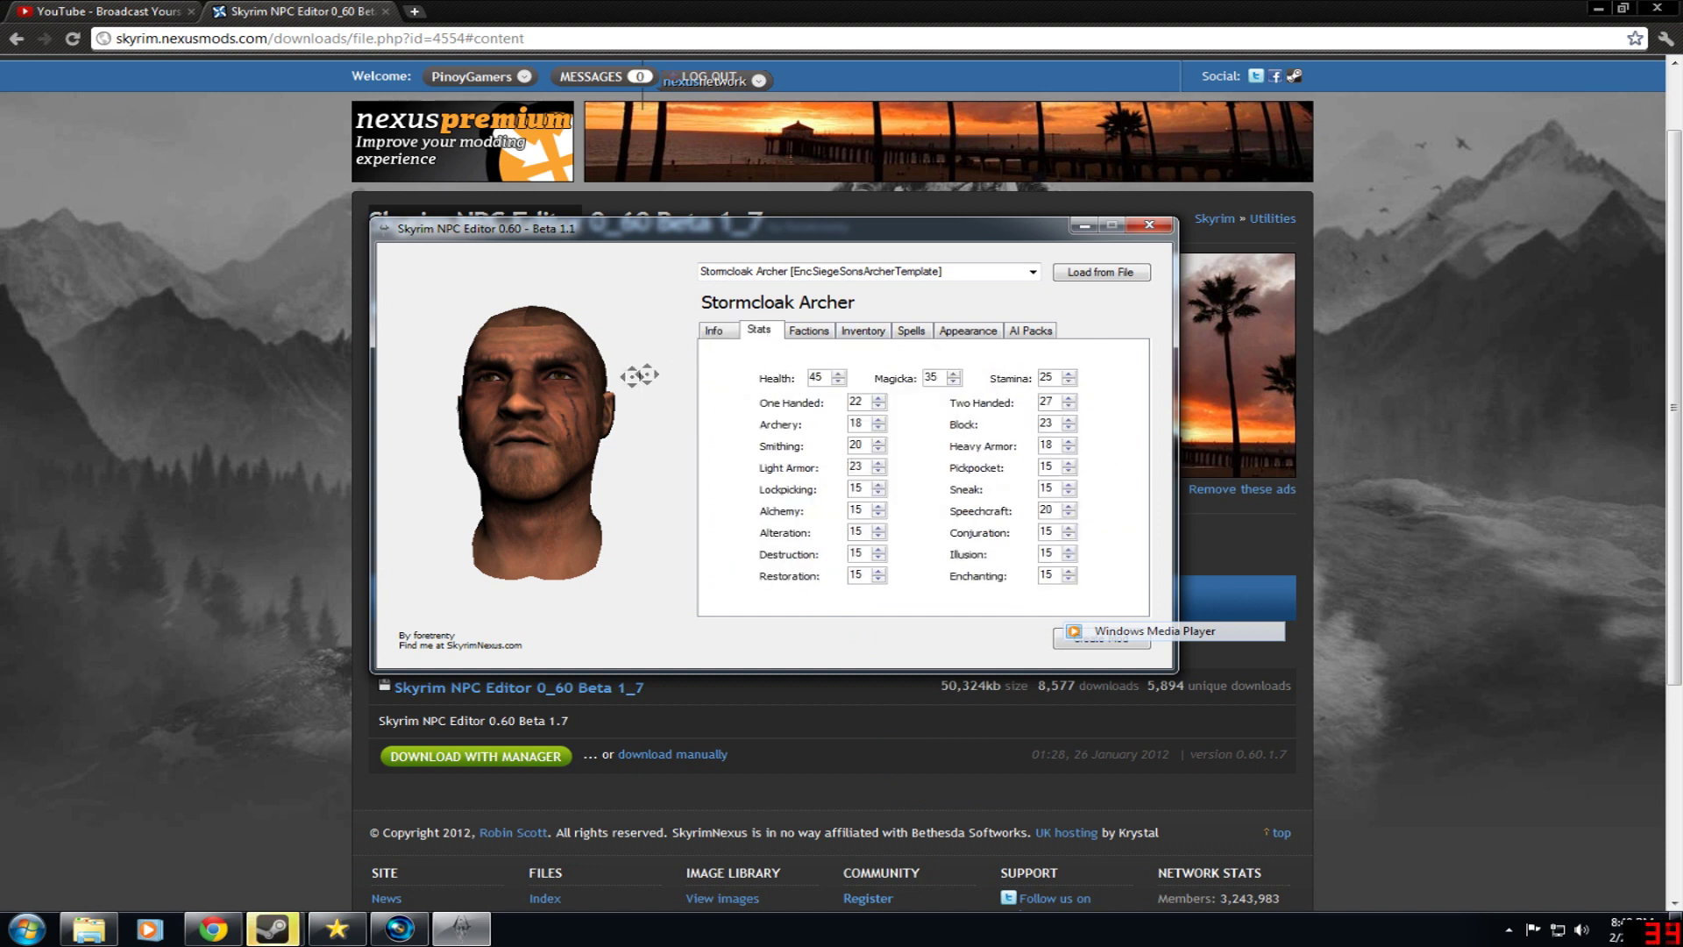
drag(639, 368, 632, 405)
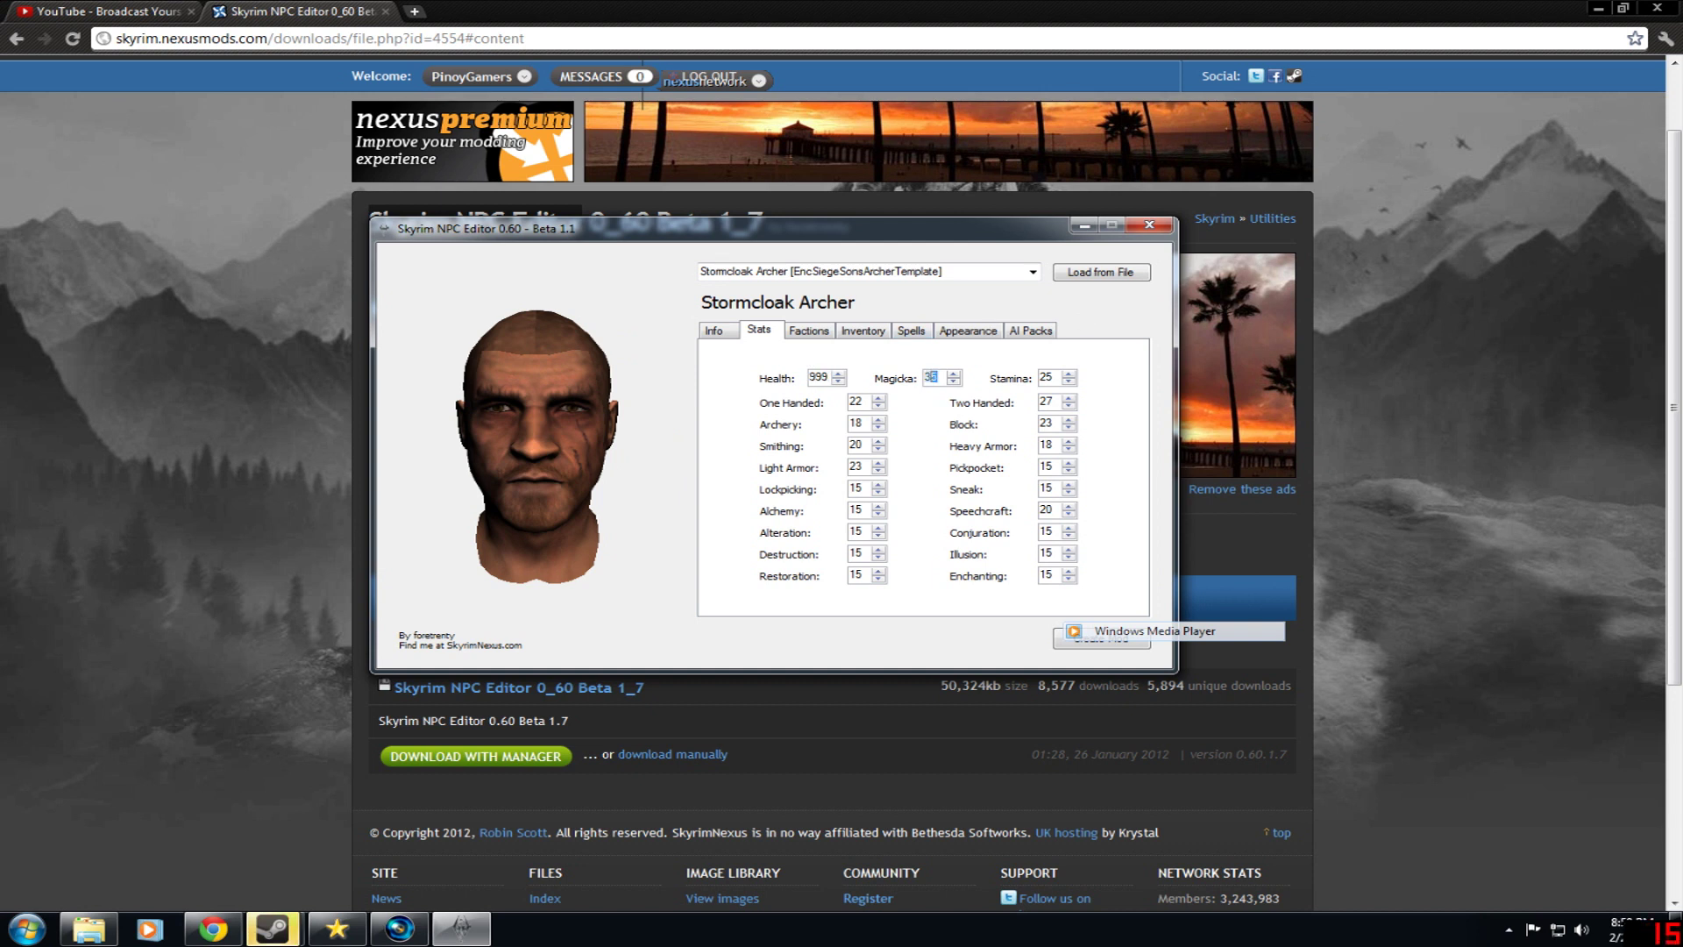
text(1)
key(Tab)
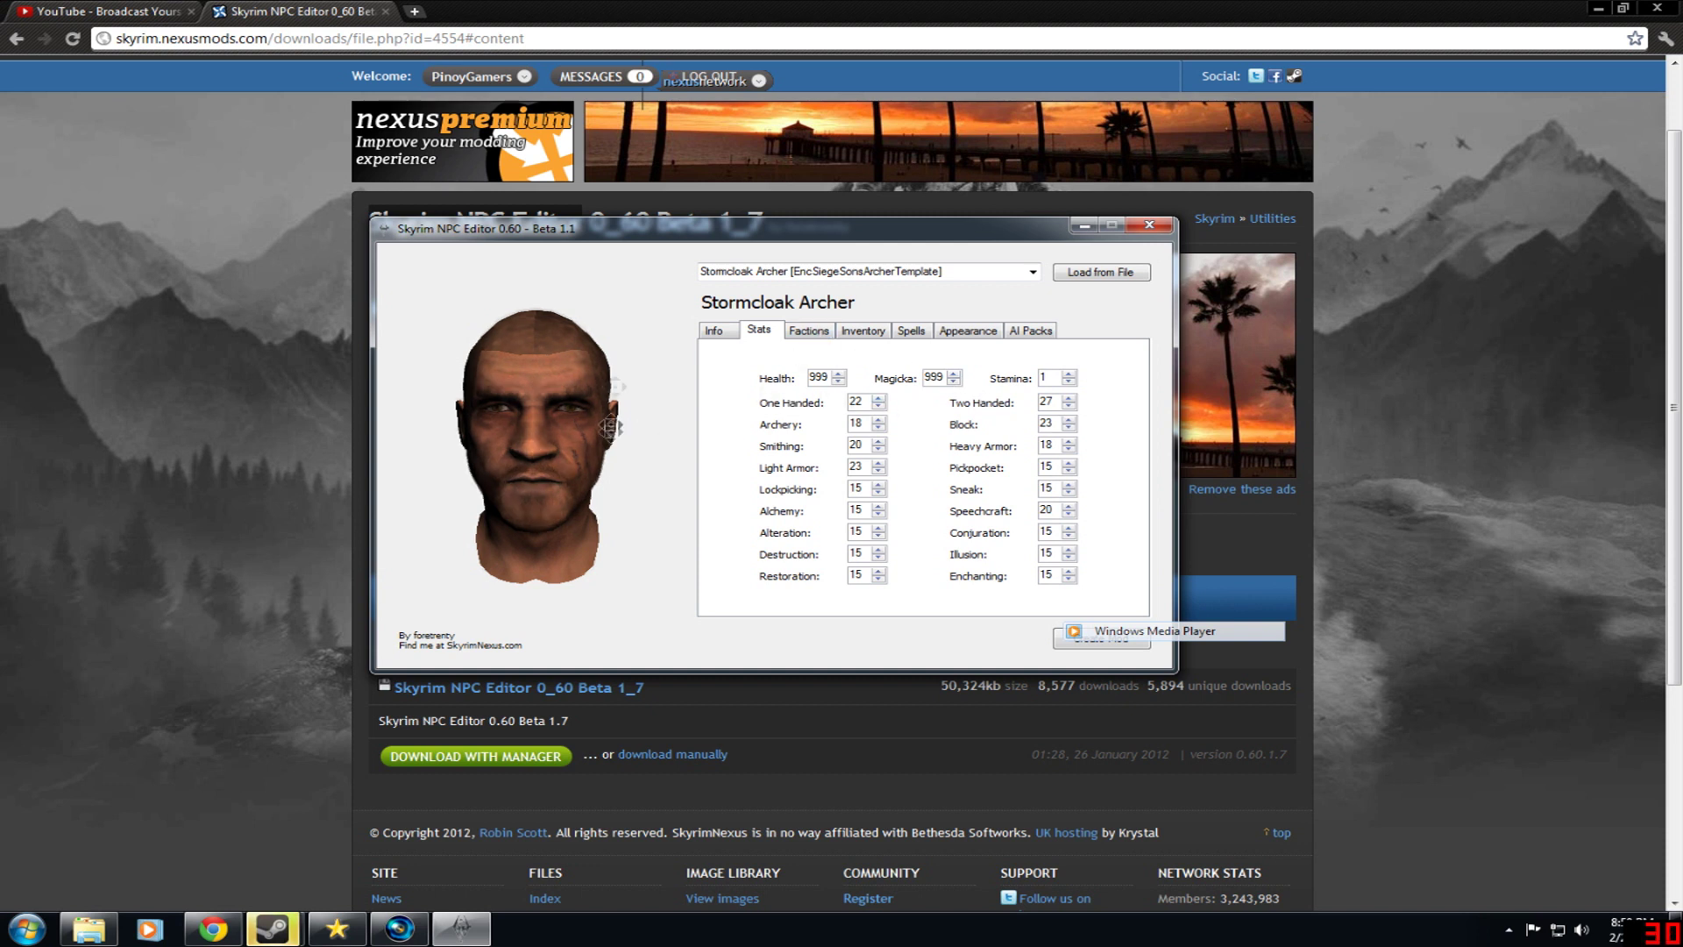
drag(610, 431, 765, 402)
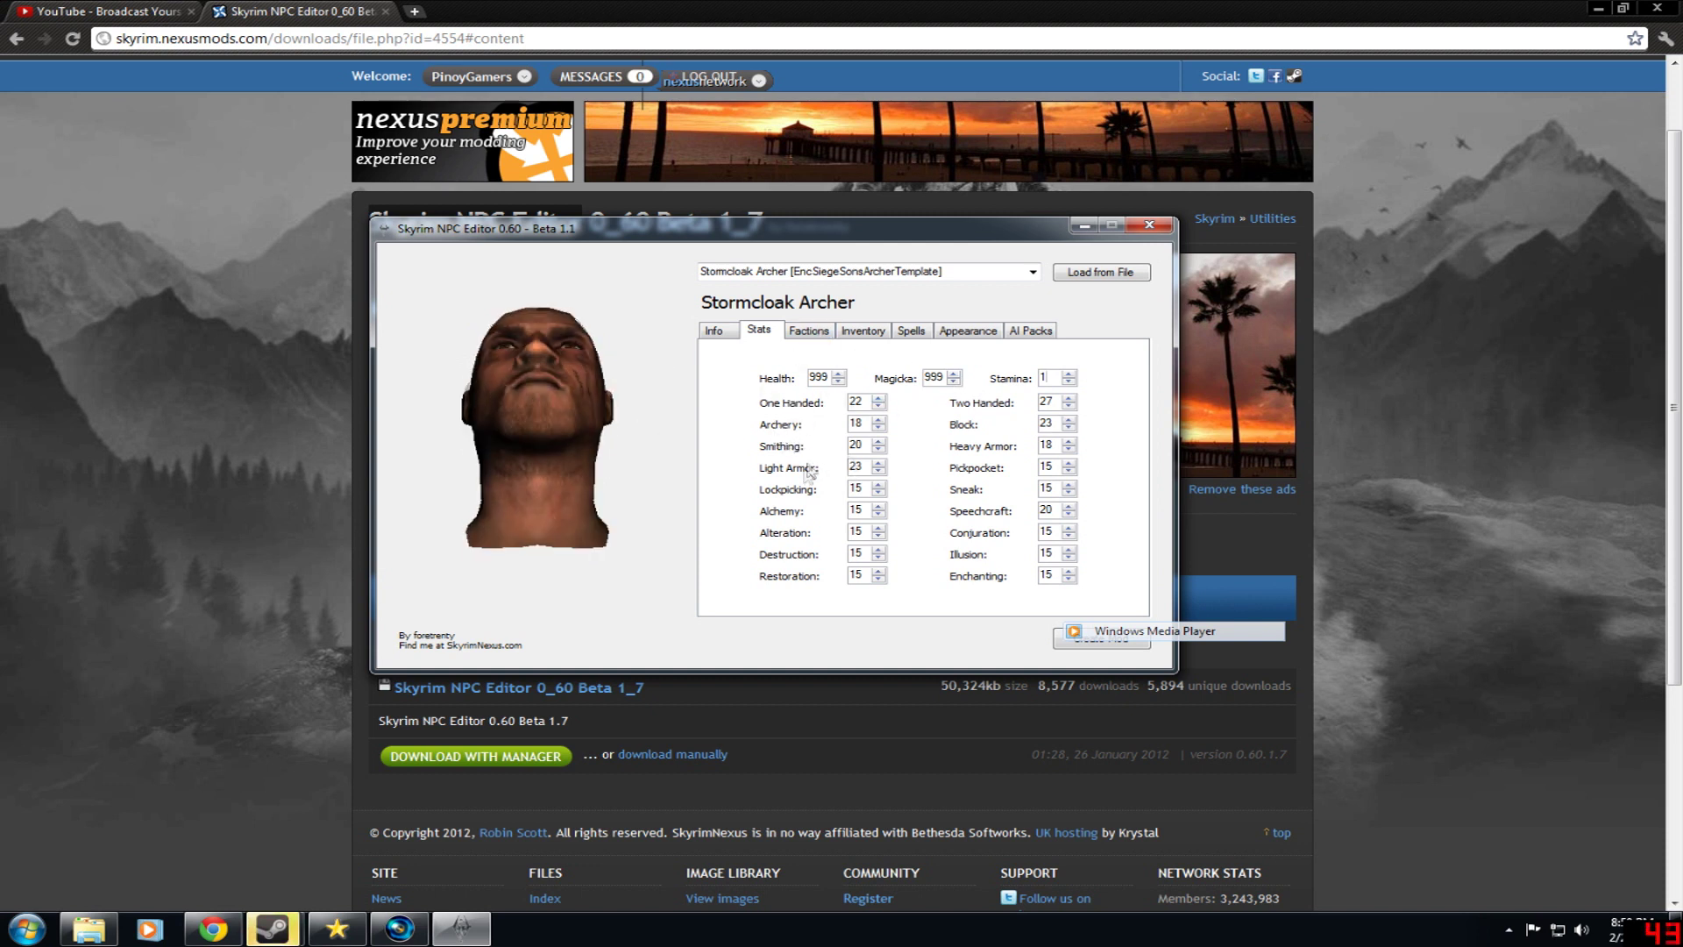
drag(557, 576, 432, 531)
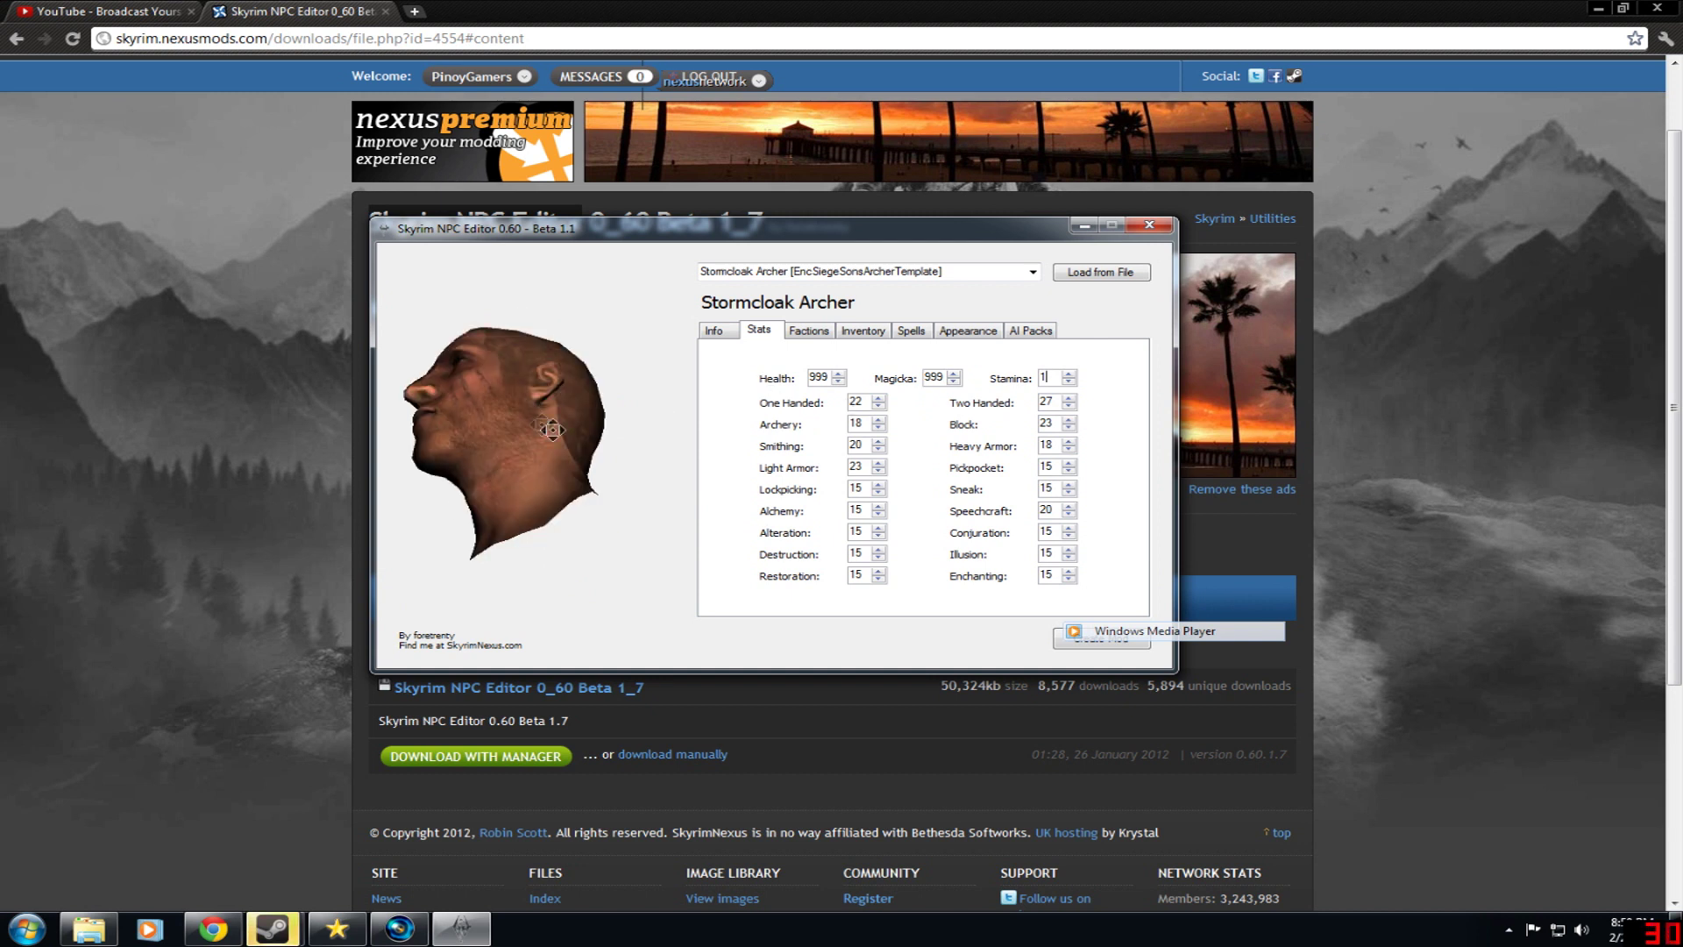
drag(552, 430, 667, 456)
- Add BanditFaction [0001BCC0] with rank 255 to the Stormcloak Archer's factions
click(808, 331)
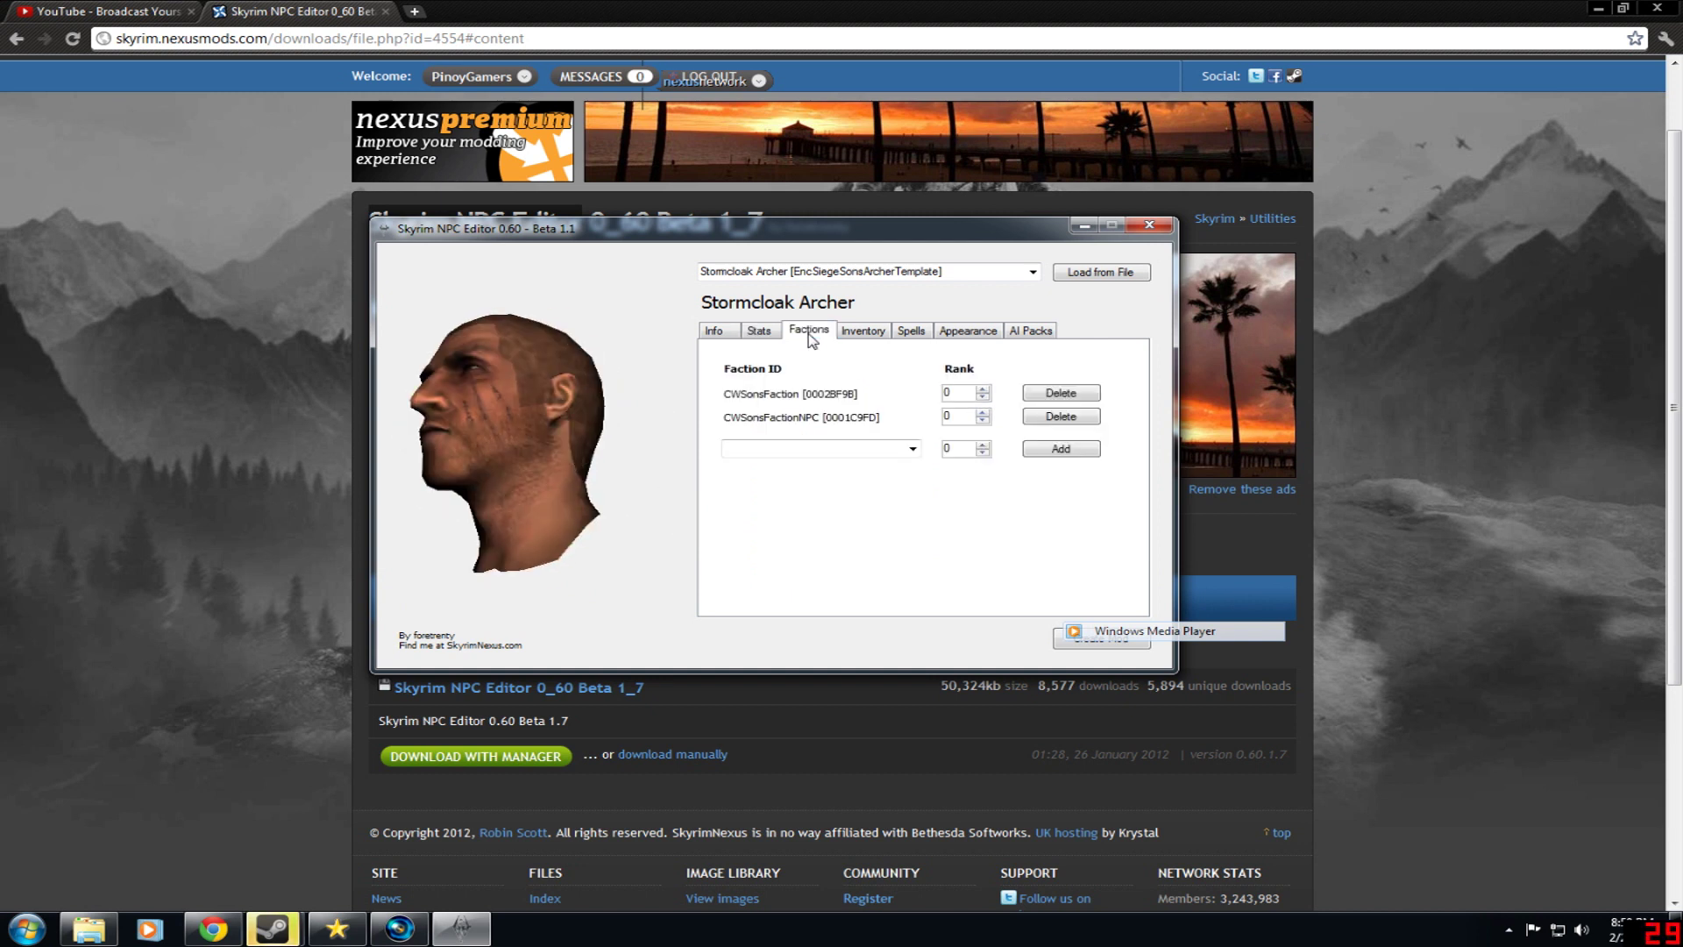
drag(526, 425, 631, 447)
drag(575, 400, 633, 400)
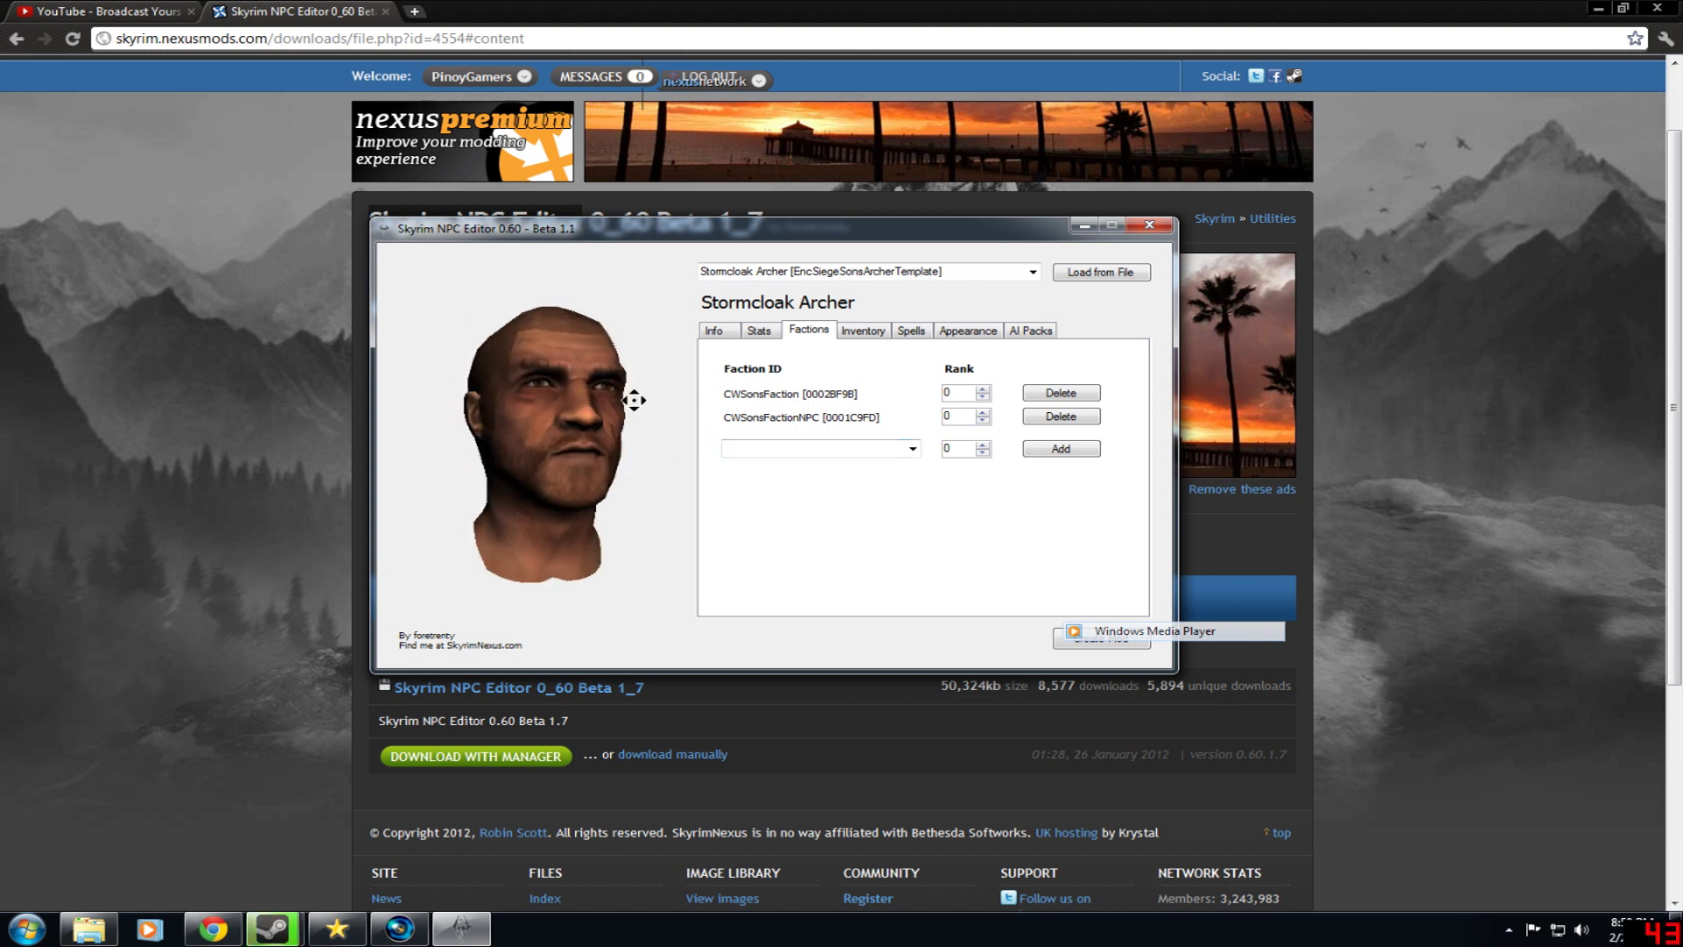
drag(633, 400, 562, 418)
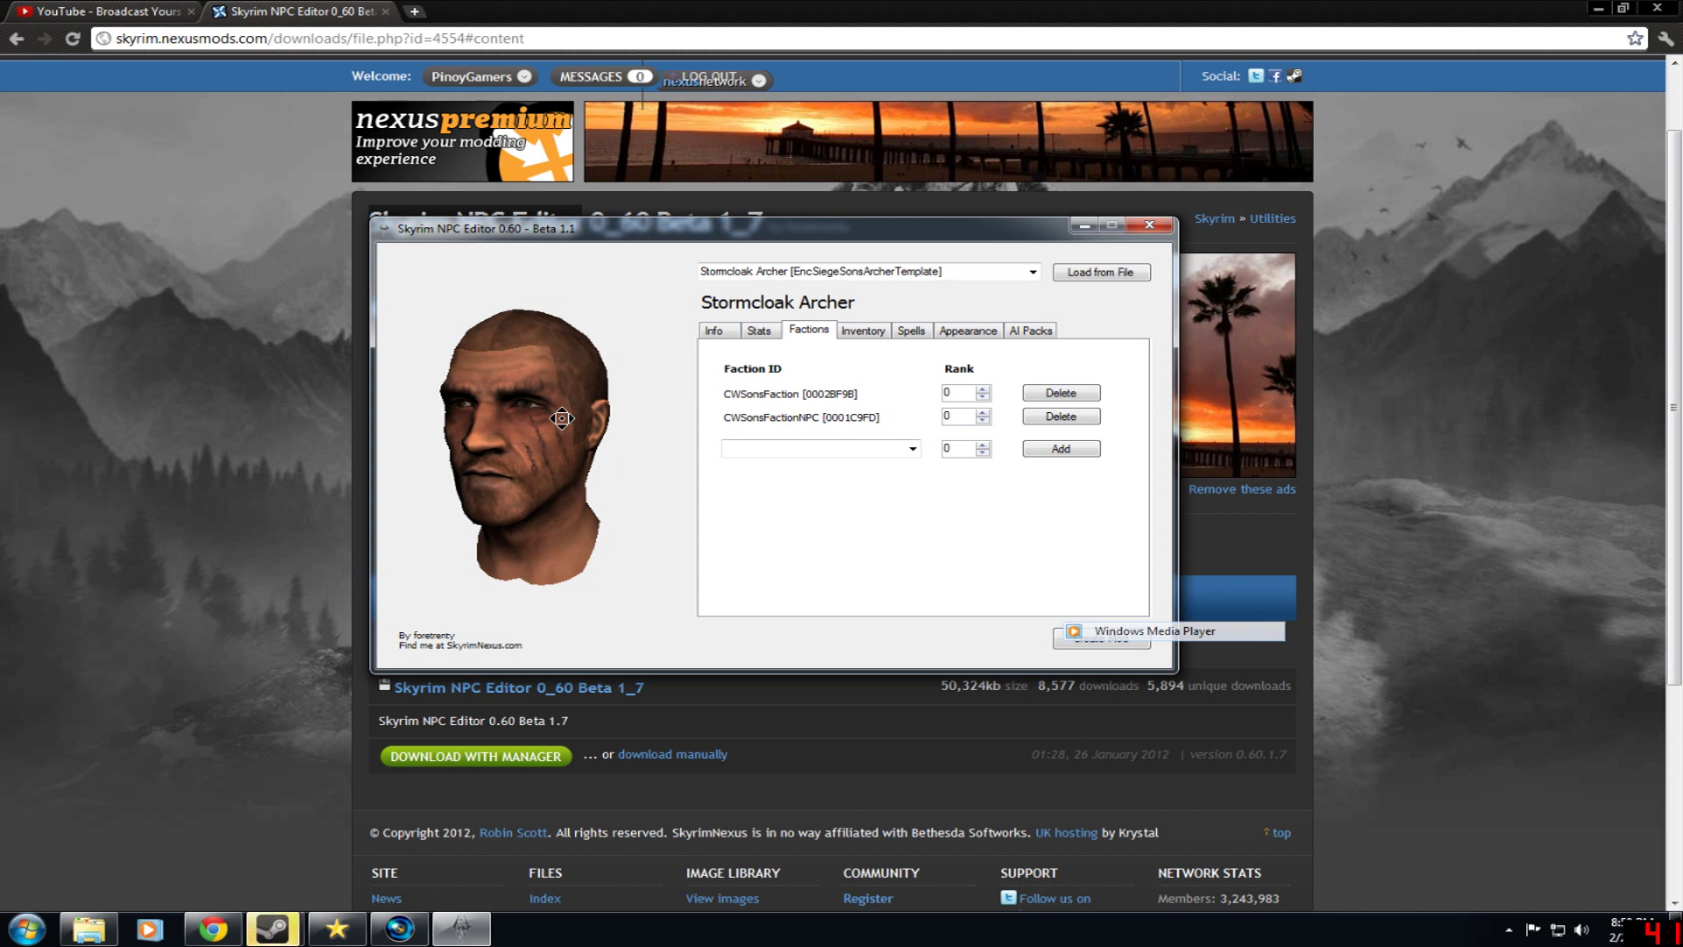
drag(562, 418, 859, 419)
click(820, 448)
drag(705, 434, 320, 456)
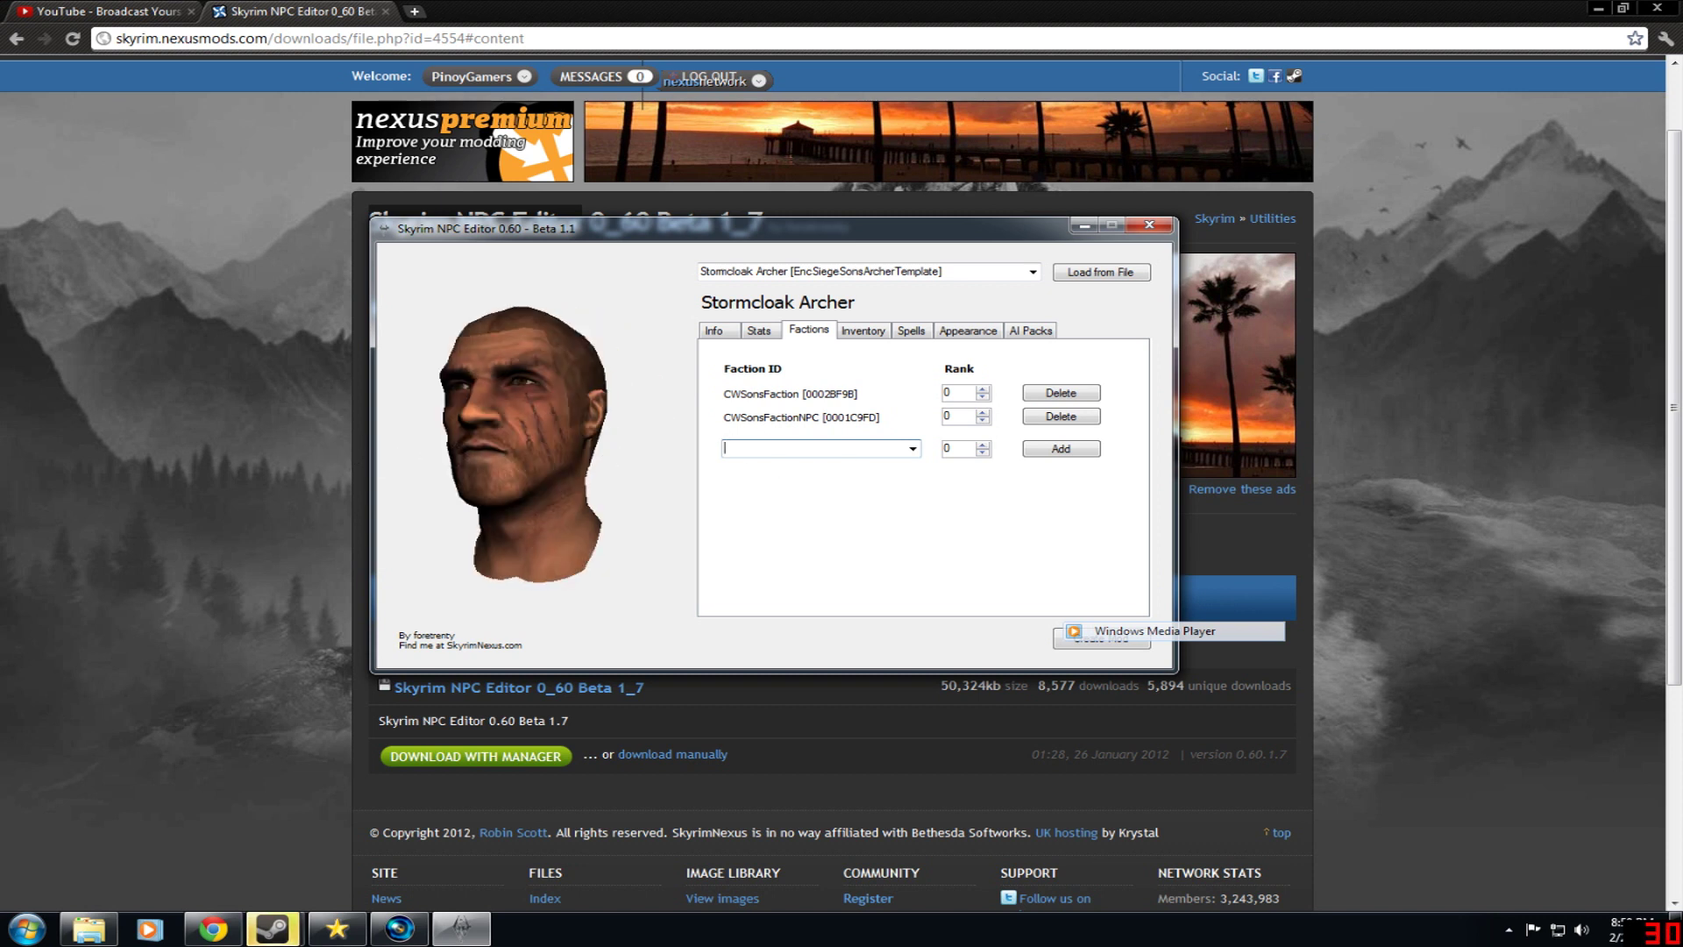
text(b)
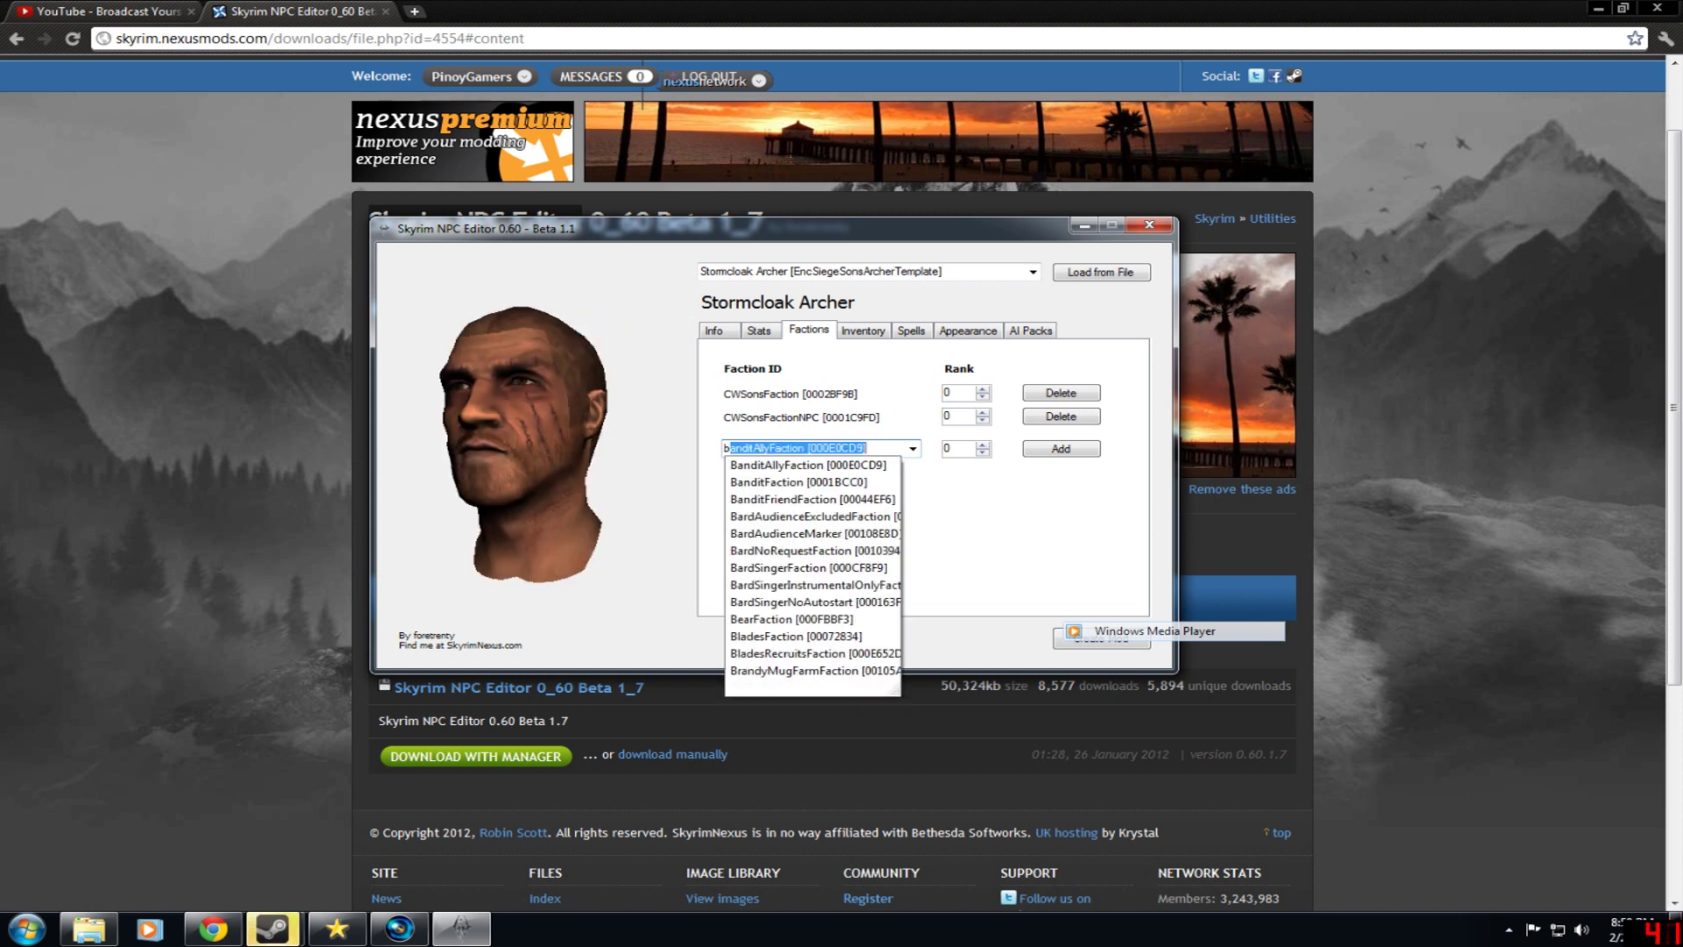
text(andit)
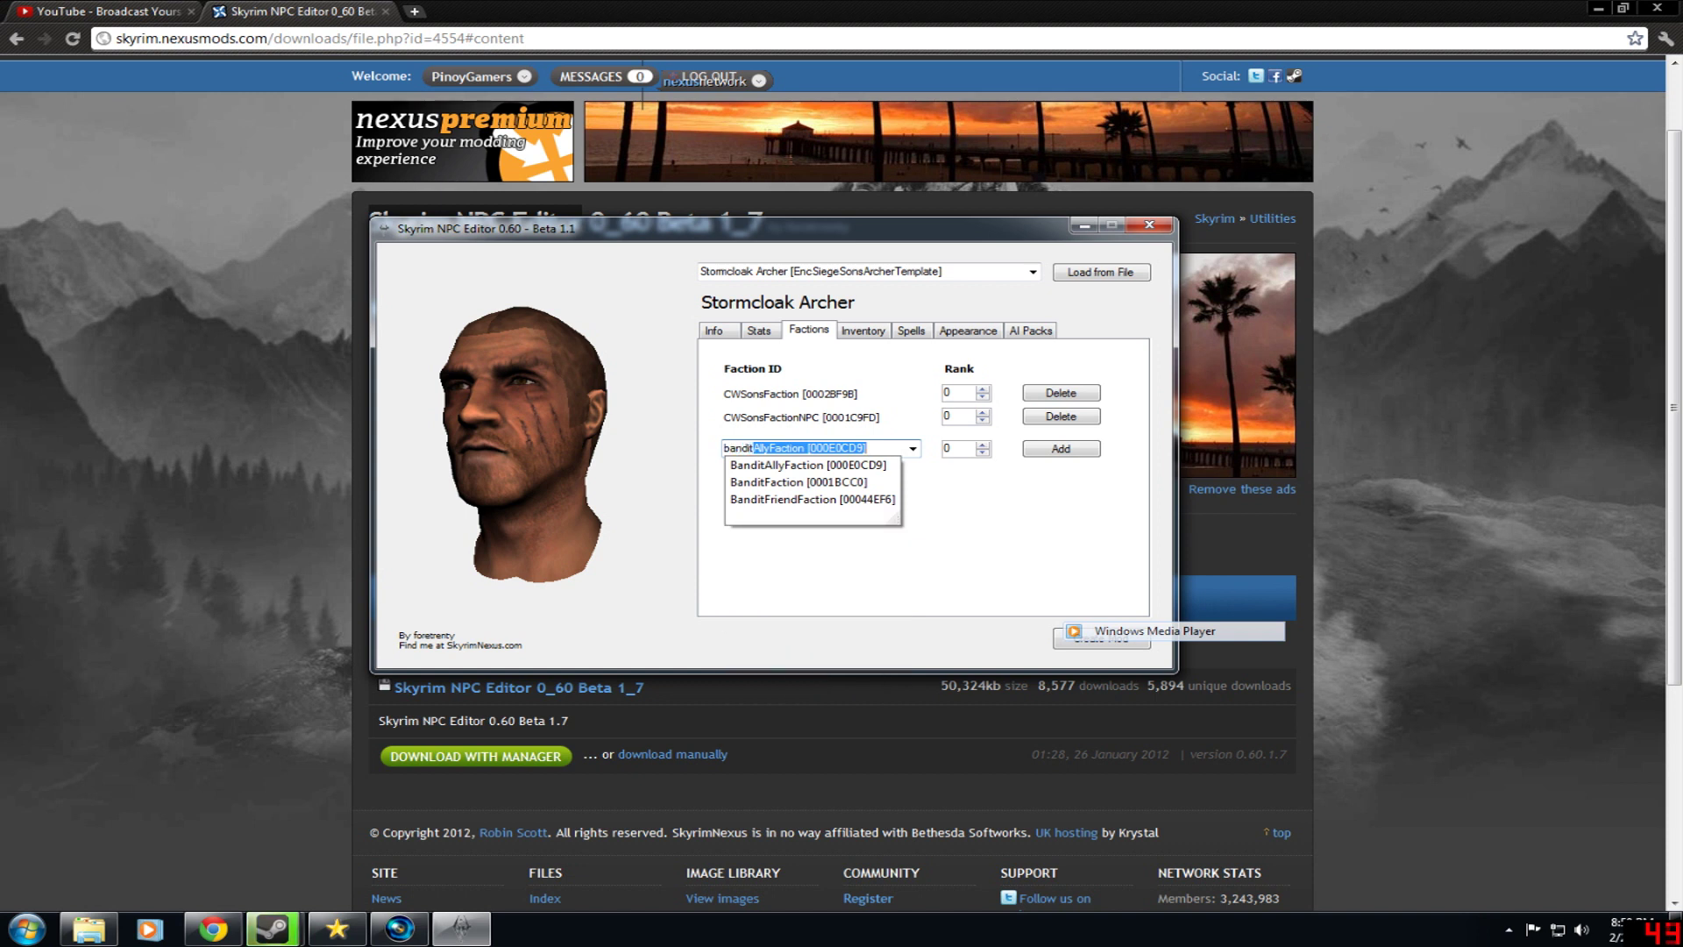
click(832, 483)
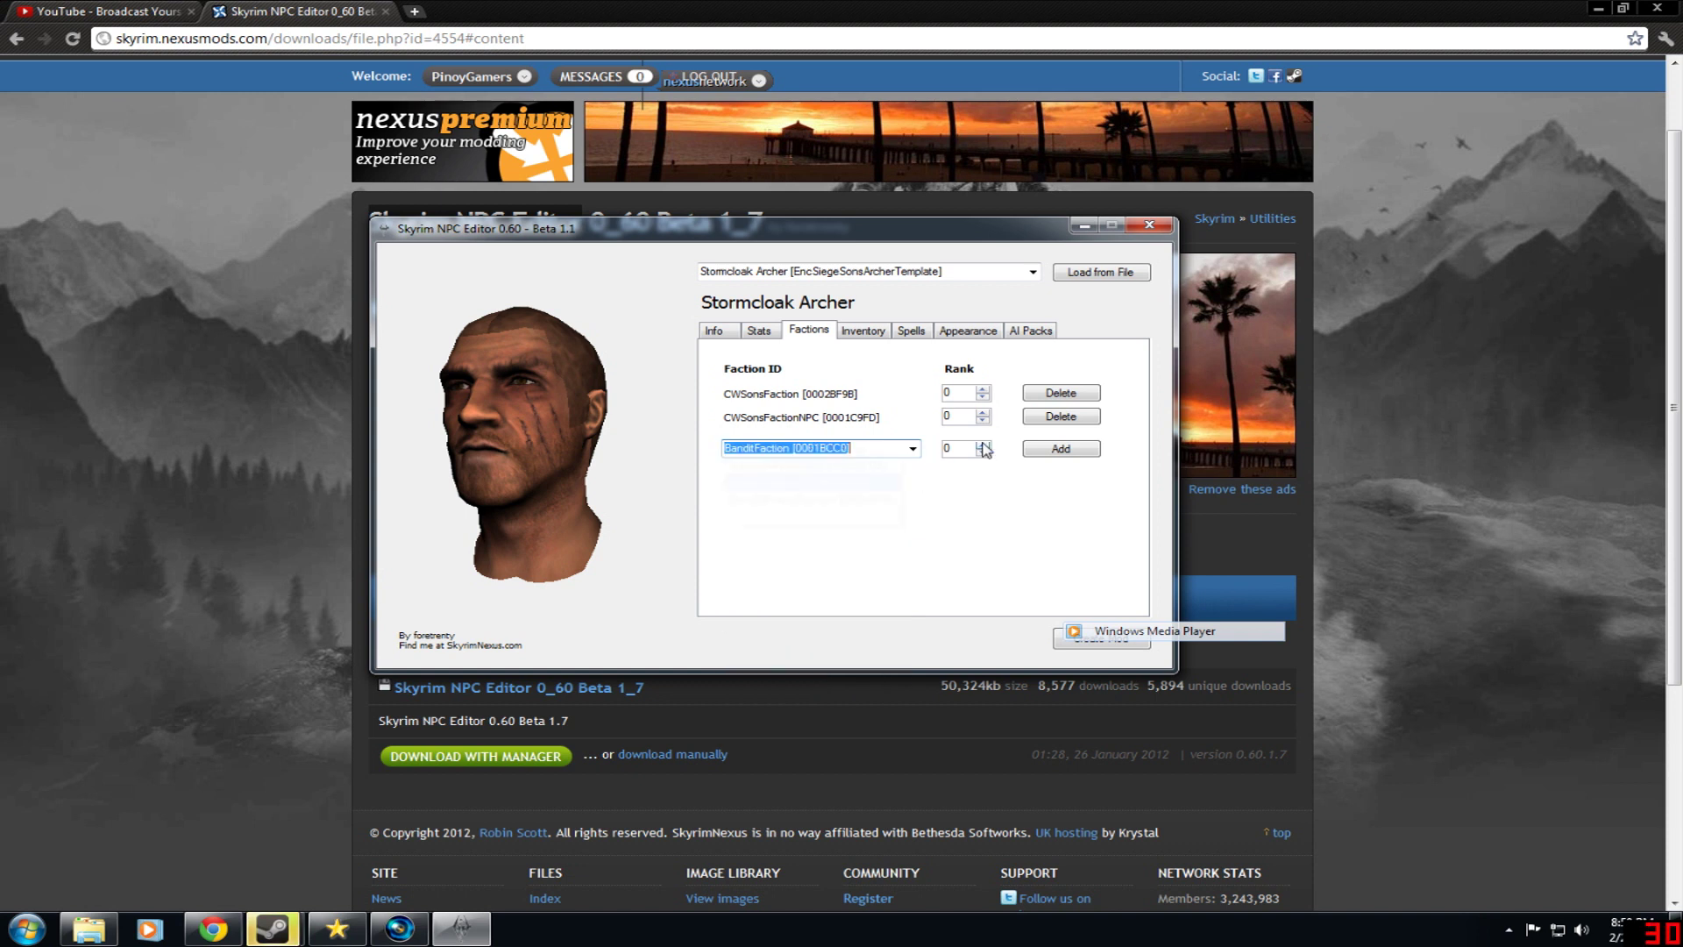
key(Tab)
text(1)
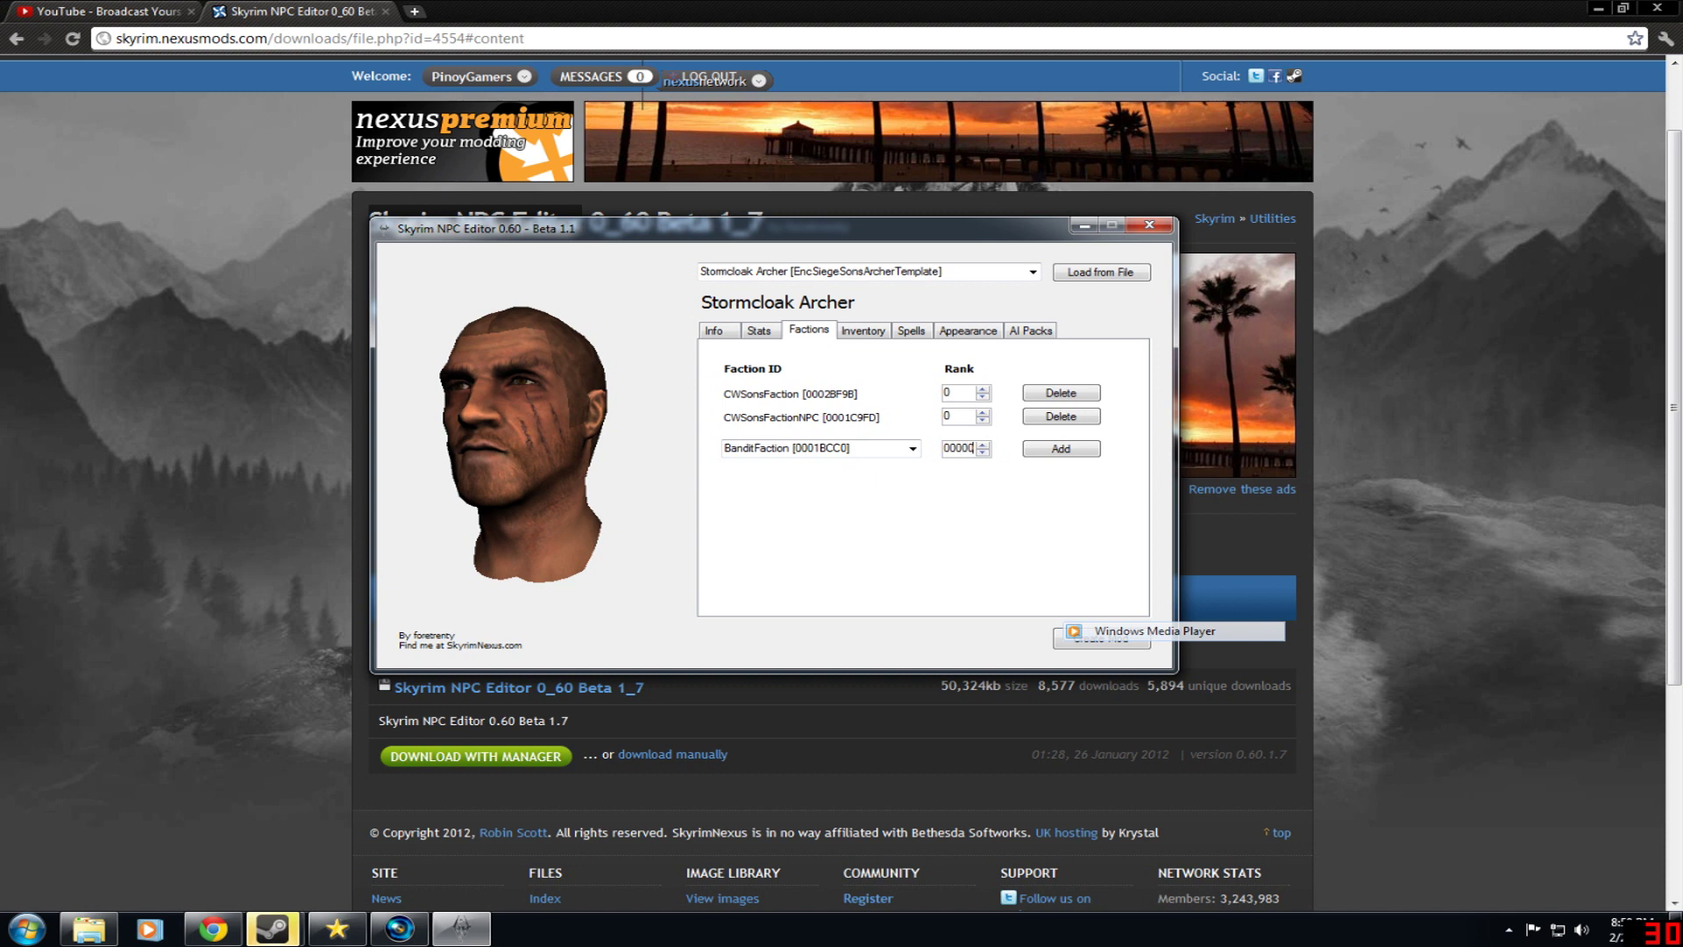
click(1039, 443)
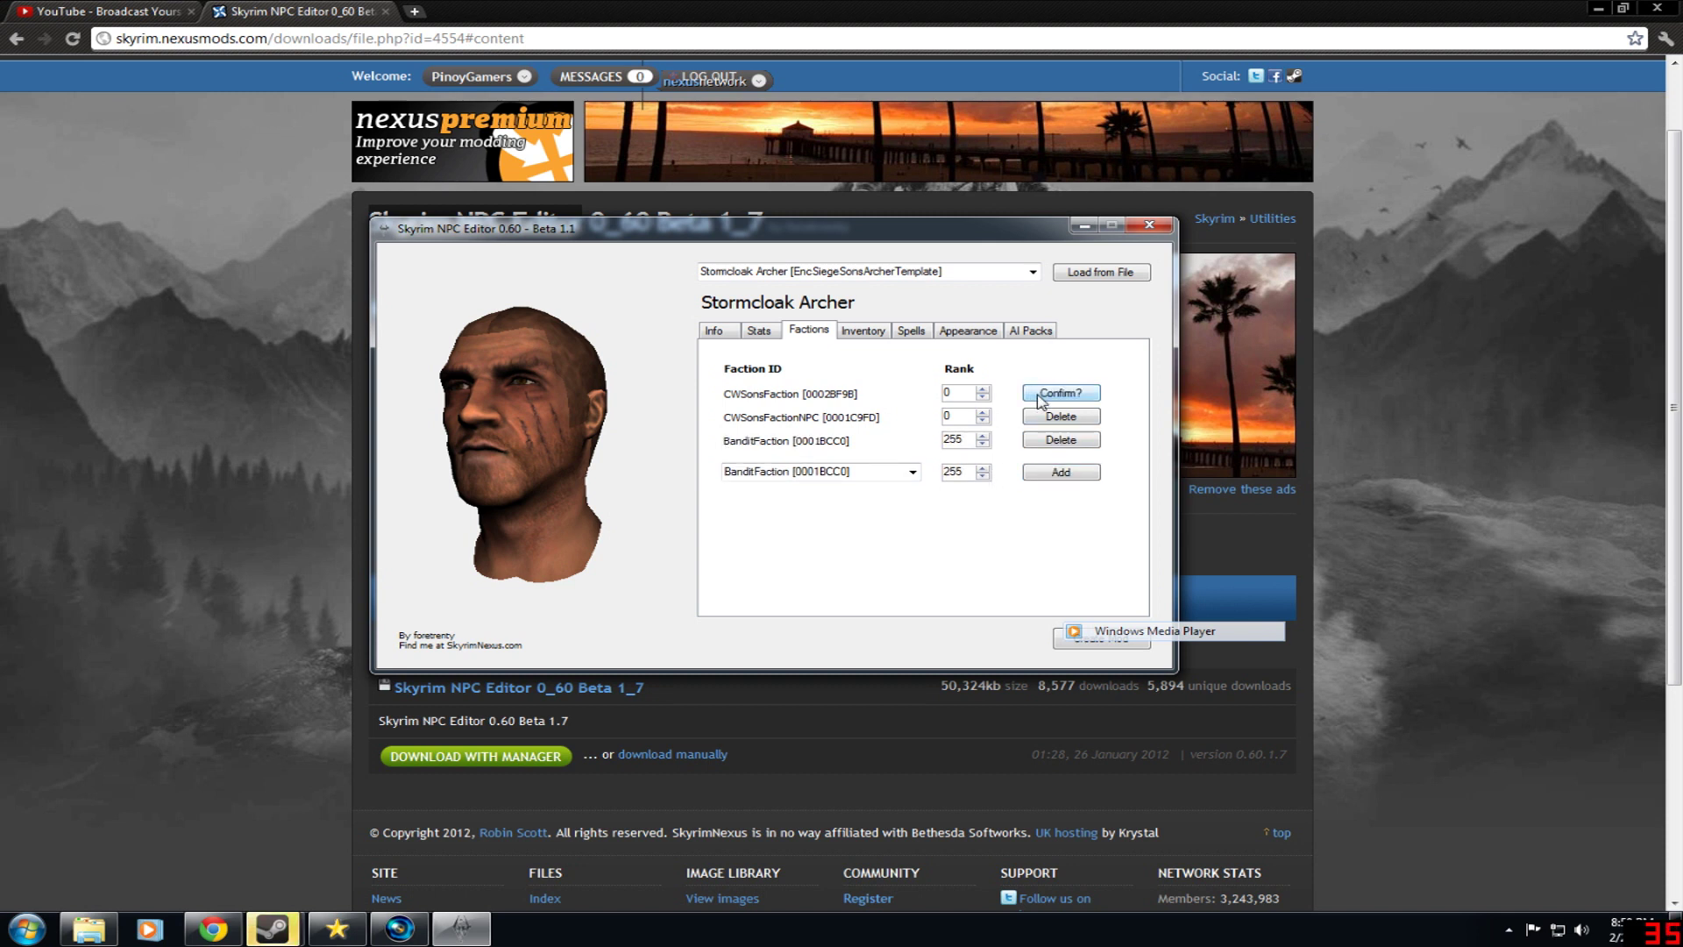
- Remove CWSonsFaction [0002BF9B] and CWSonsFactionNPC [0001C9FD] from the Stormcloak Archer's factions
click(1040, 396)
click(1040, 396)
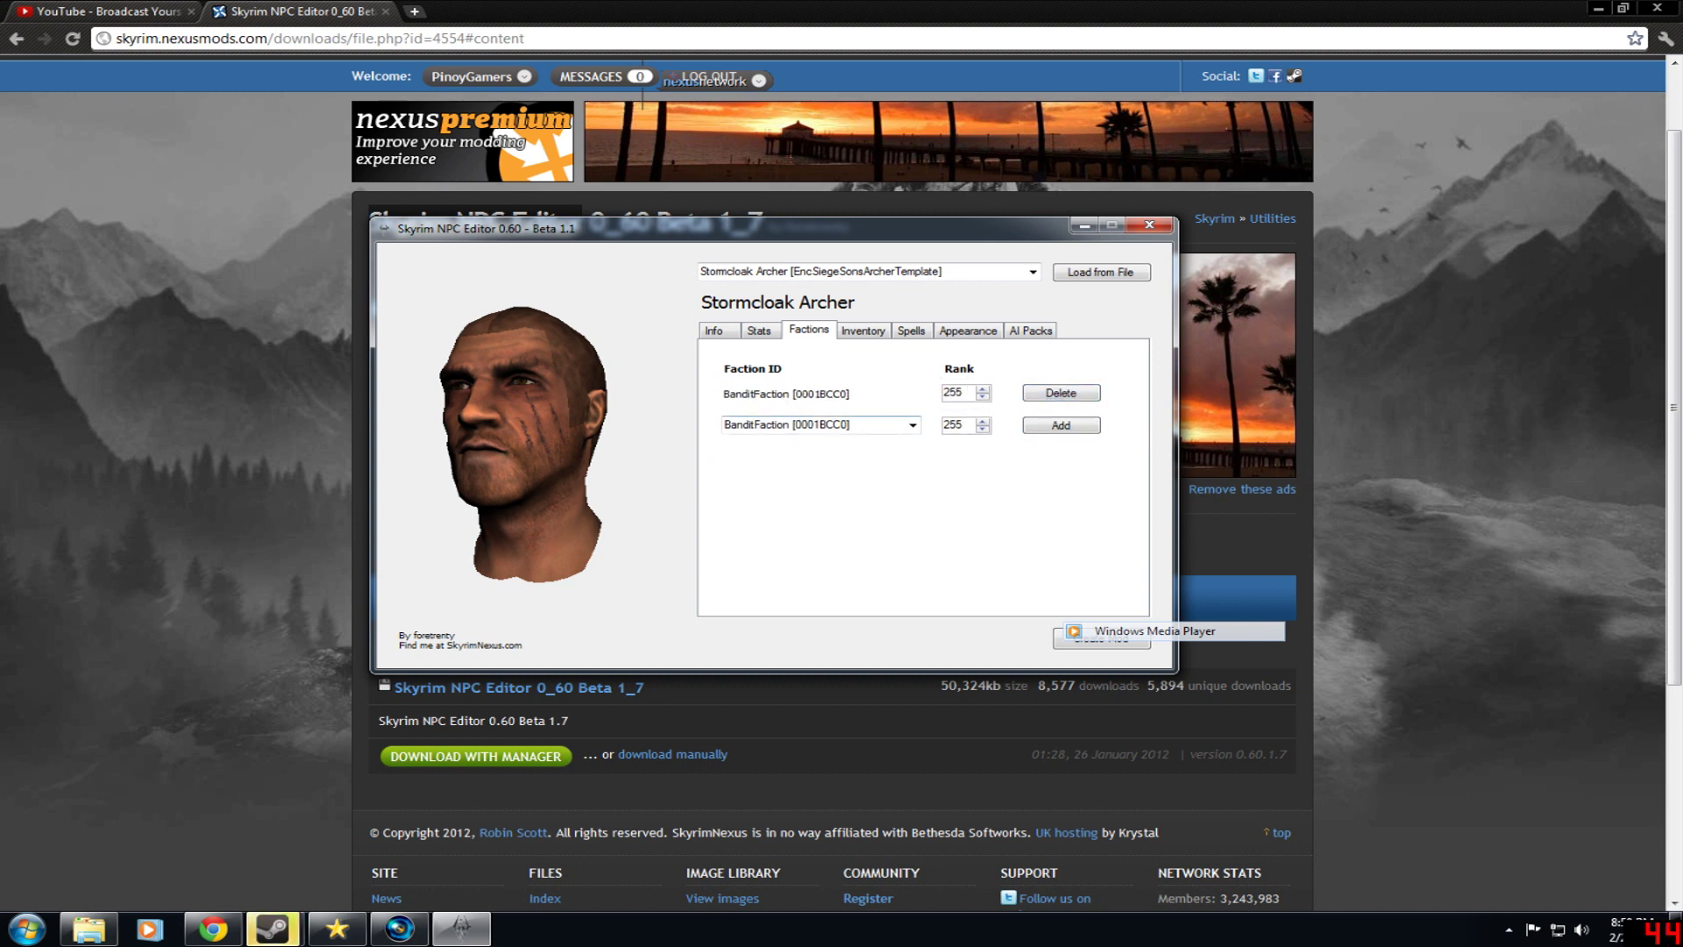
mouse_move(551, 434)
mouse_down()
mouse_move(687, 387)
mouse_move(577, 447)
mouse_up()
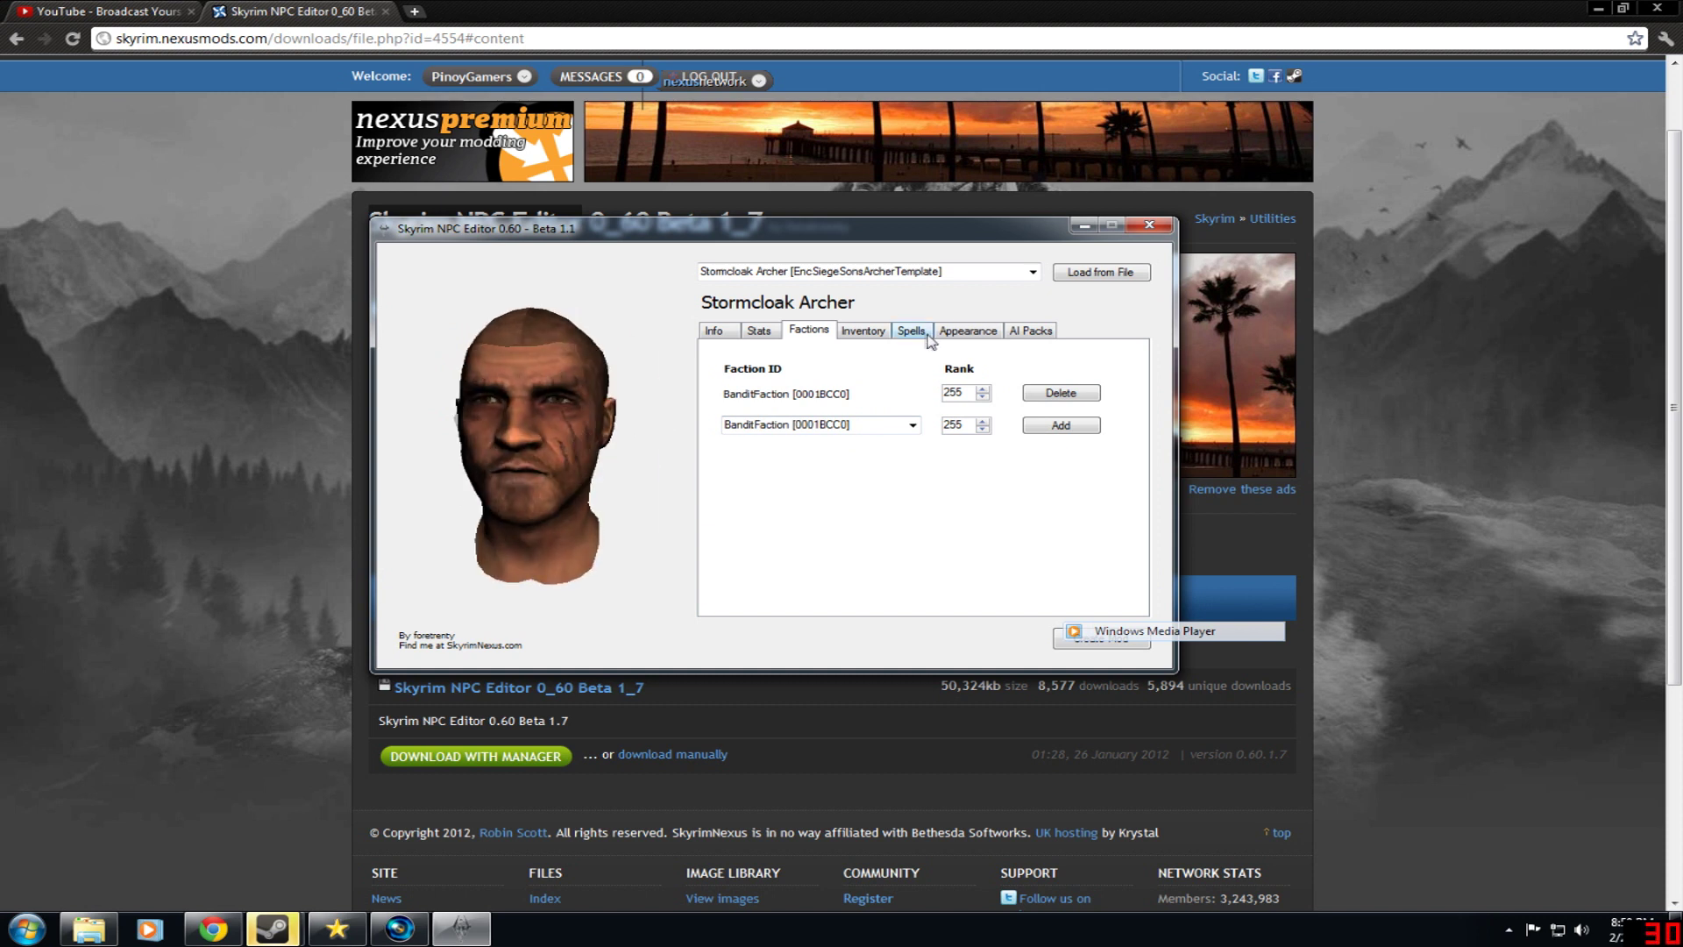
- Delete the SteelArrow, LongBow and SteelDagger items from the Stormcloak Archer's inventory
click(875, 333)
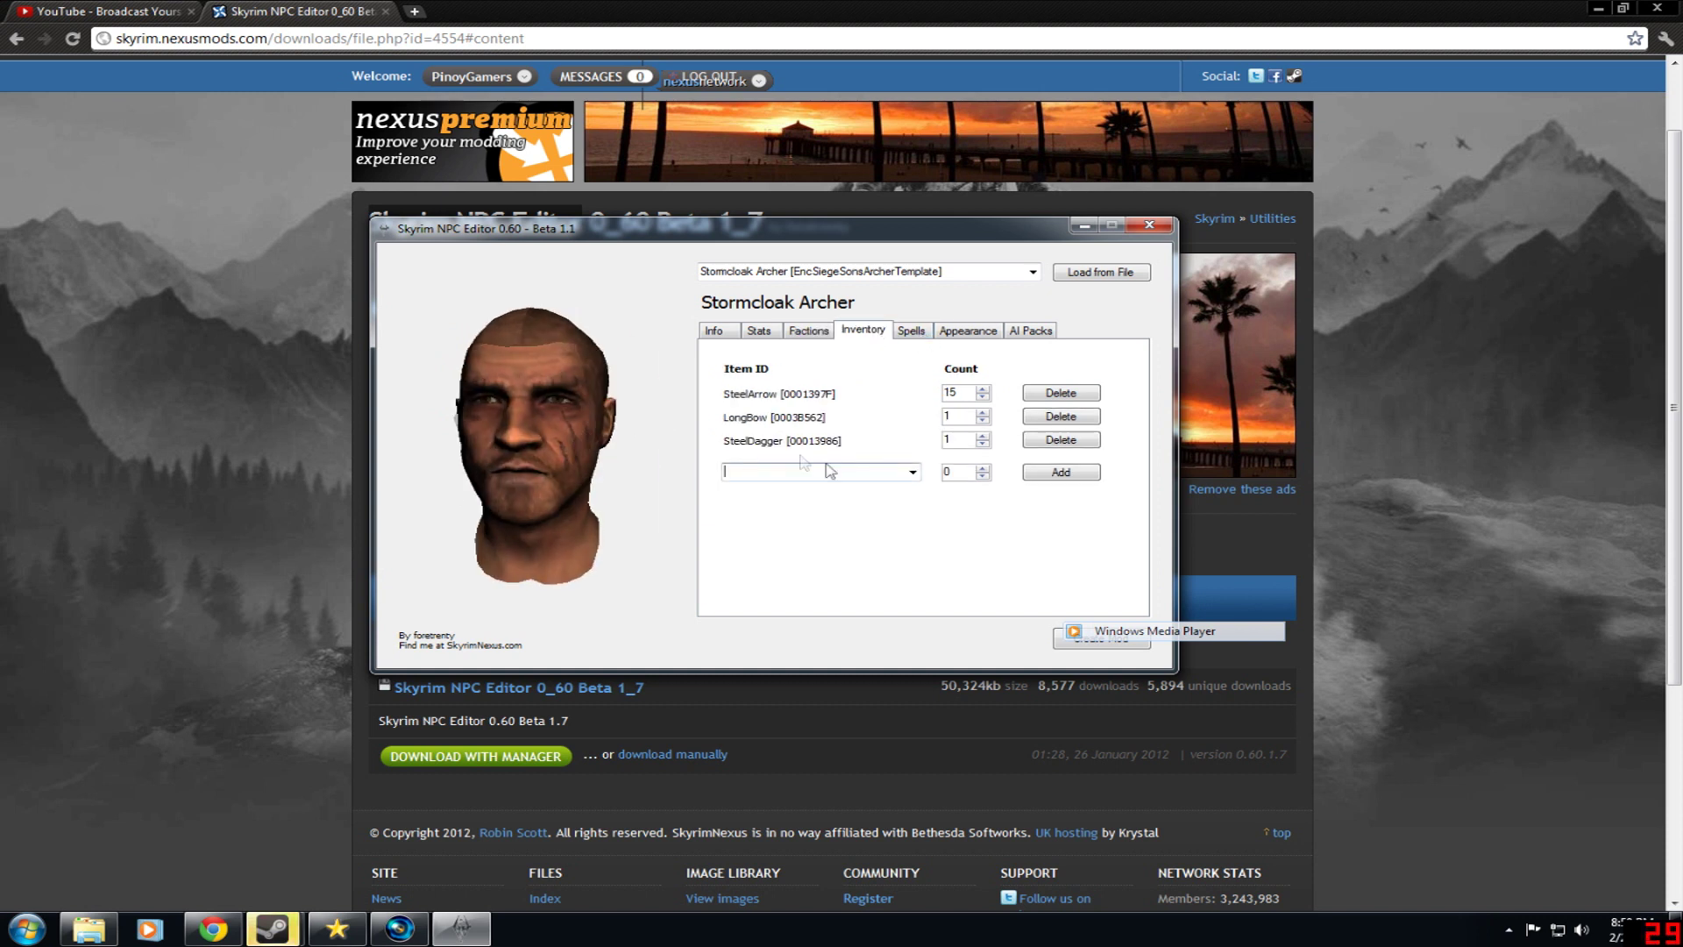
click(1062, 396)
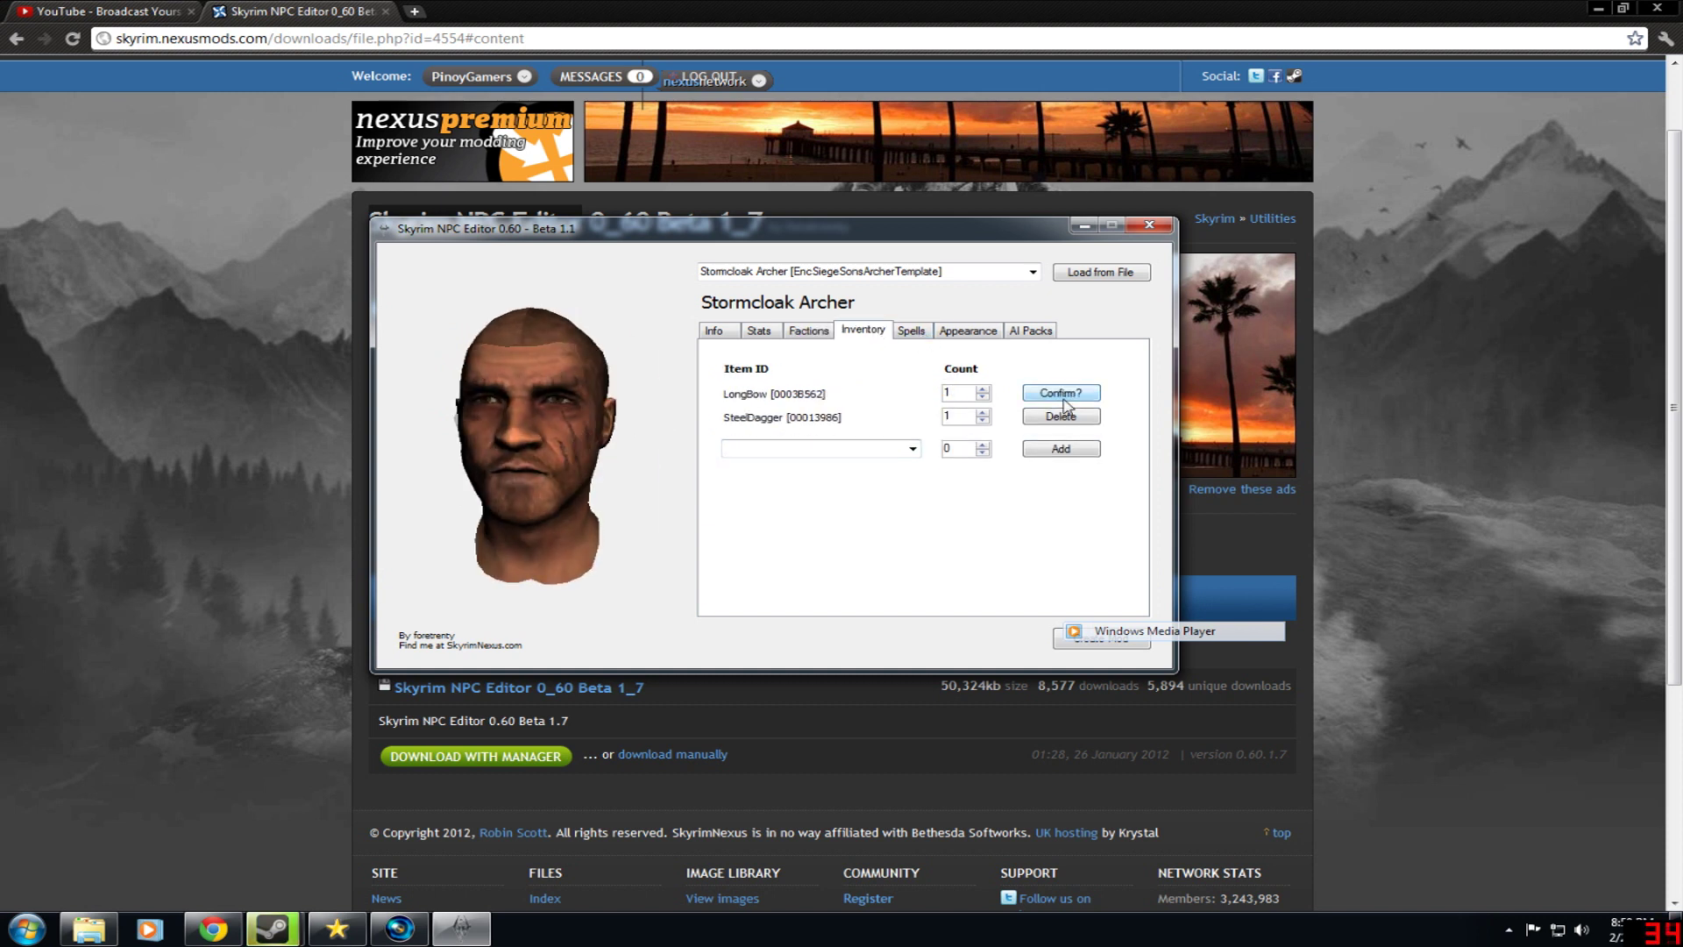
click(1062, 396)
click(1063, 396)
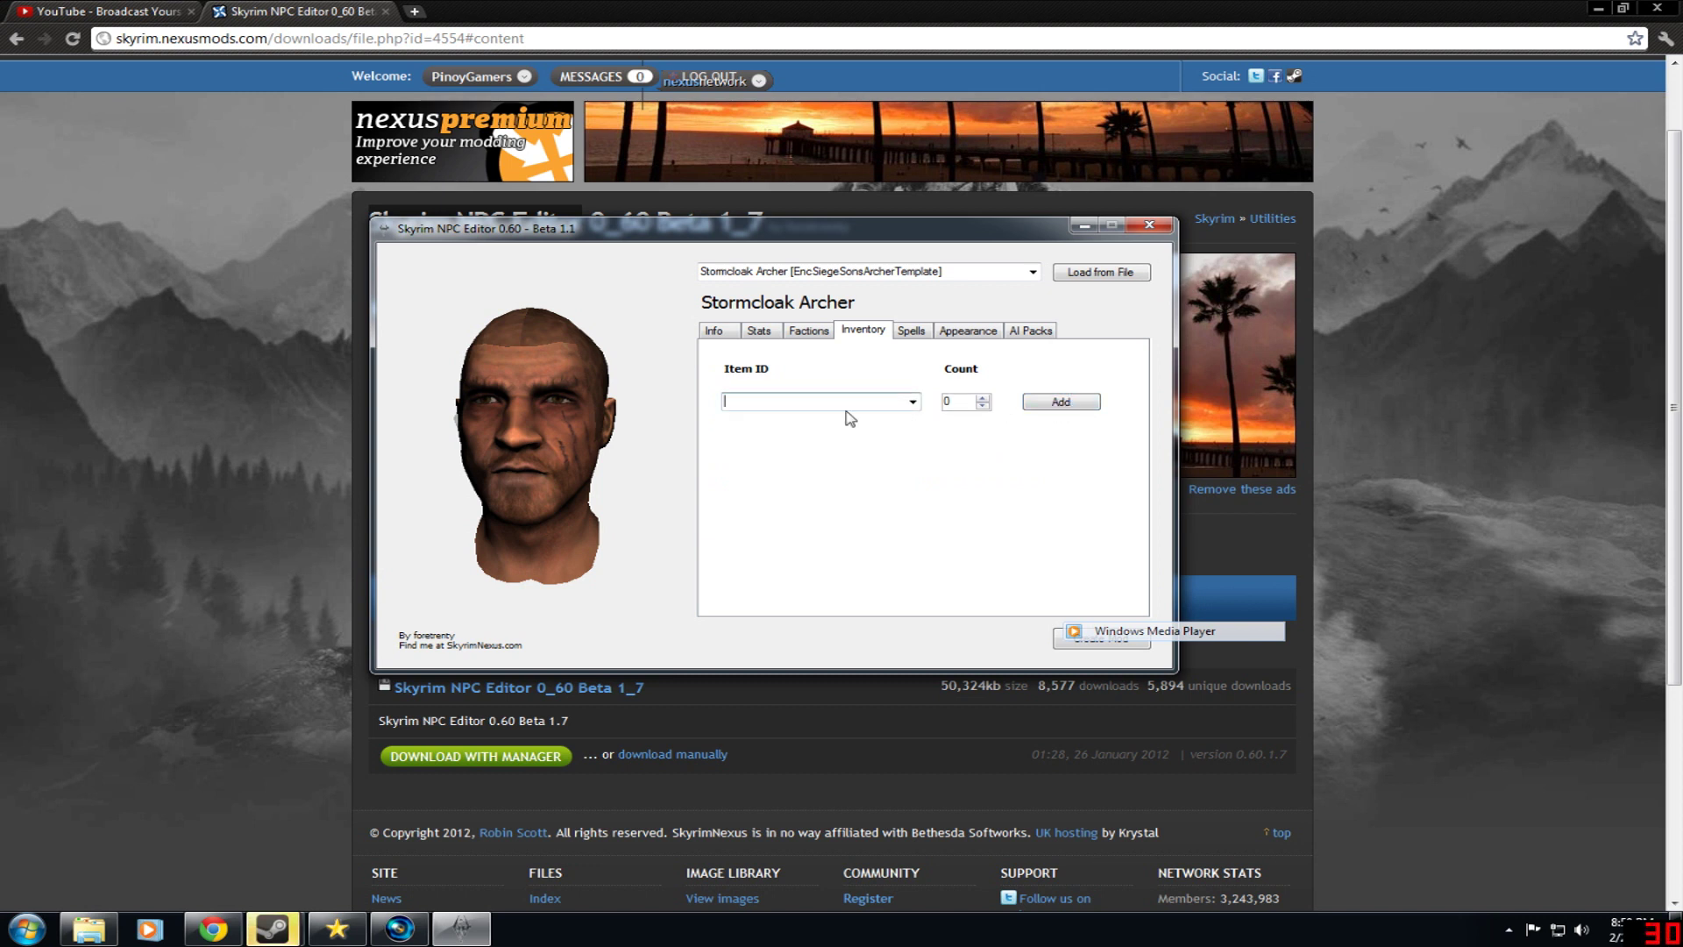
- Add DaedricGreatsword [000139B7] with a count of 1 to the Stormcloak Archer's inventory
text(daedric)
key(BackSpace)
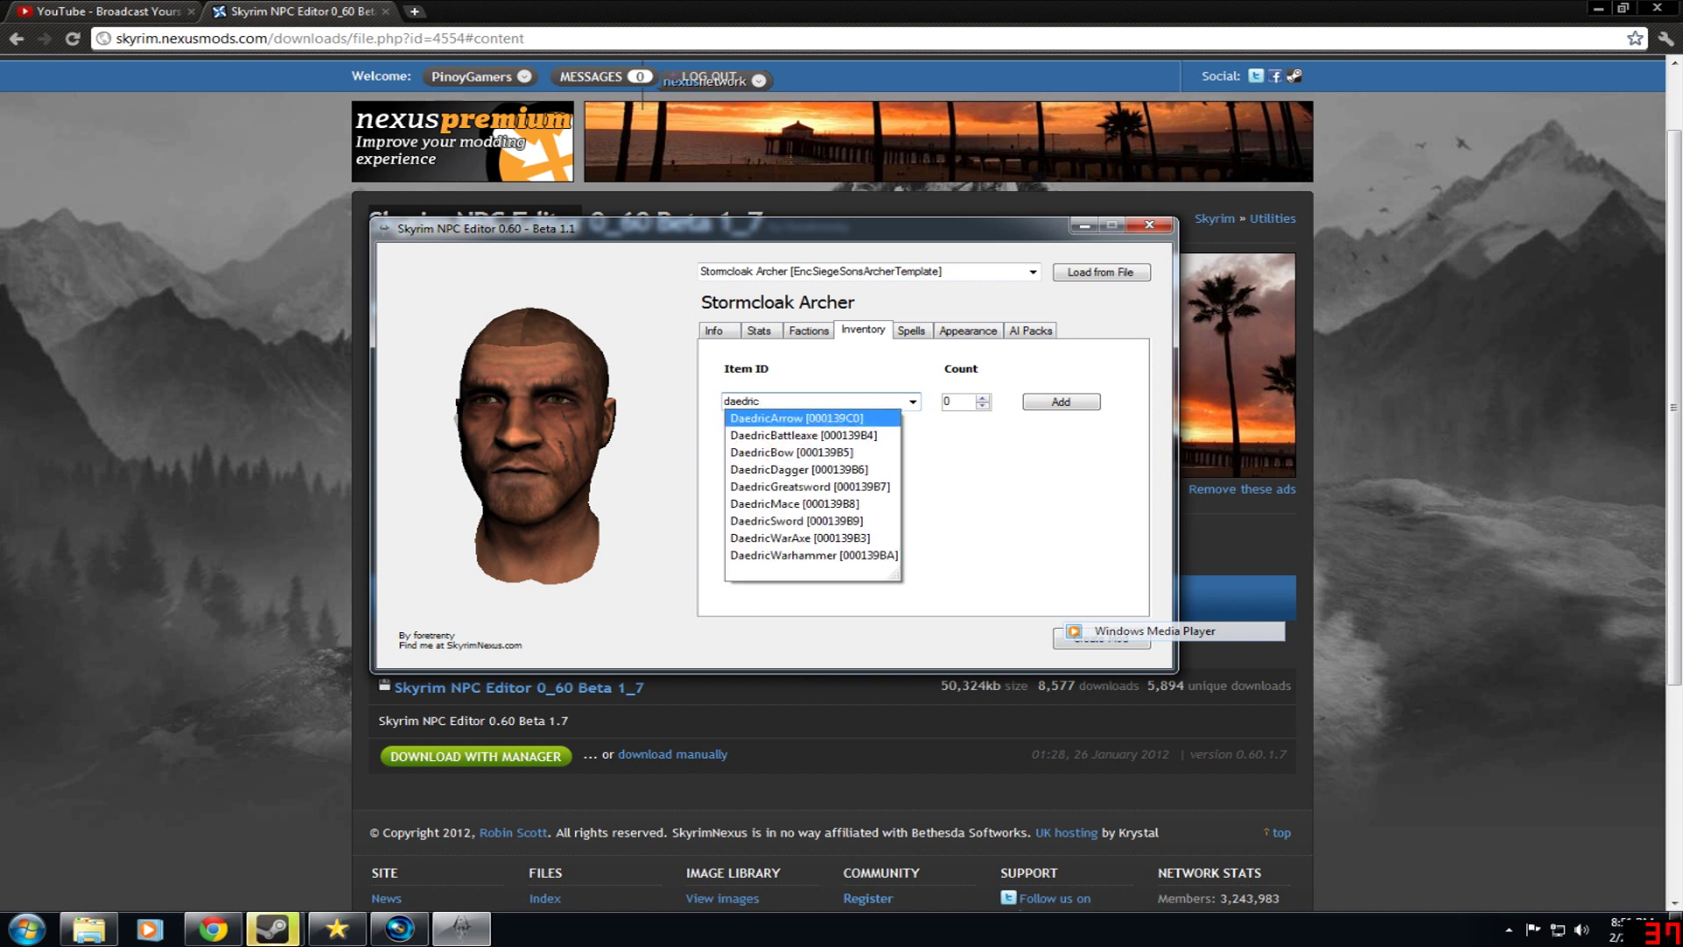
click(880, 486)
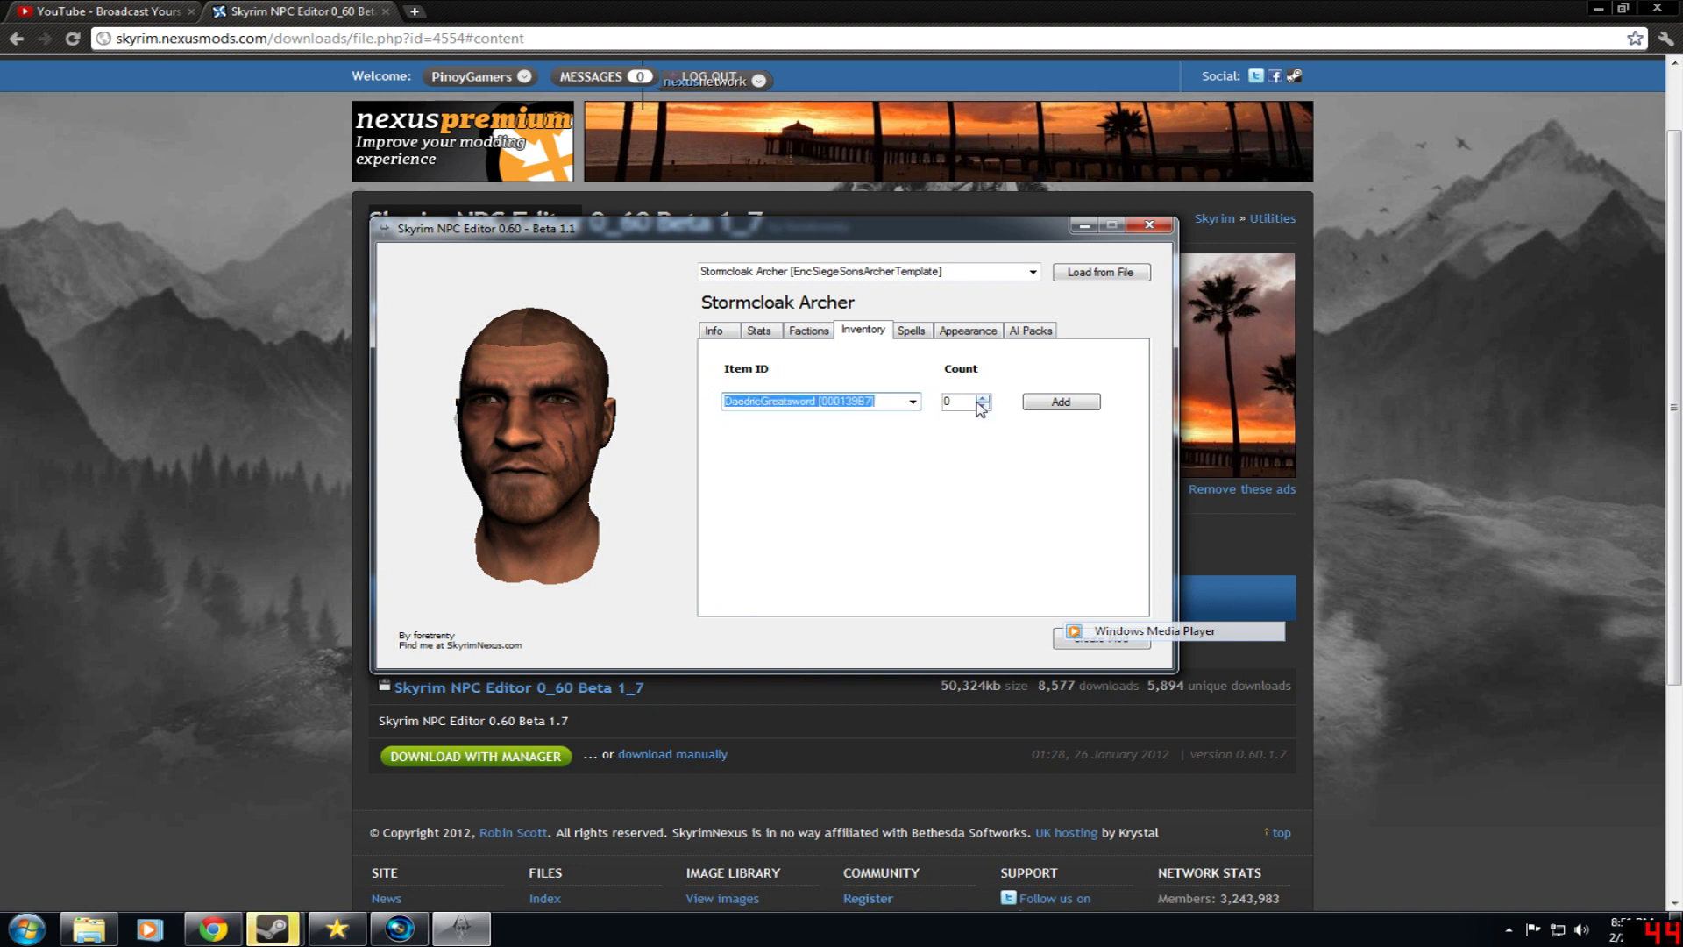
click(982, 397)
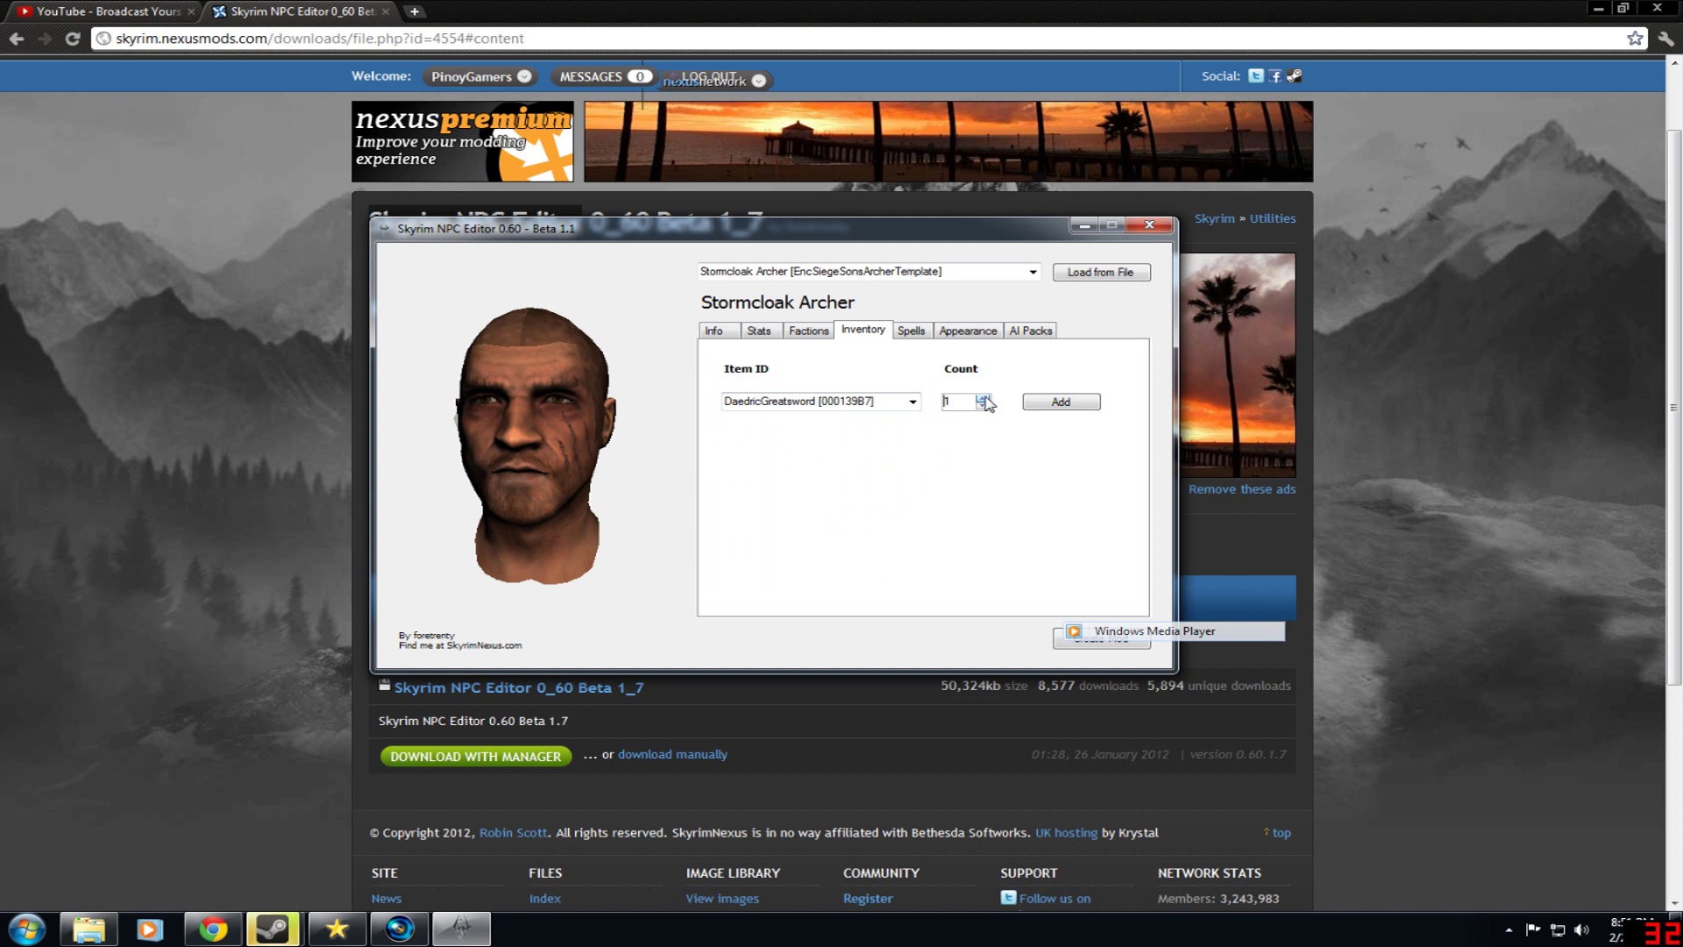
click(1081, 404)
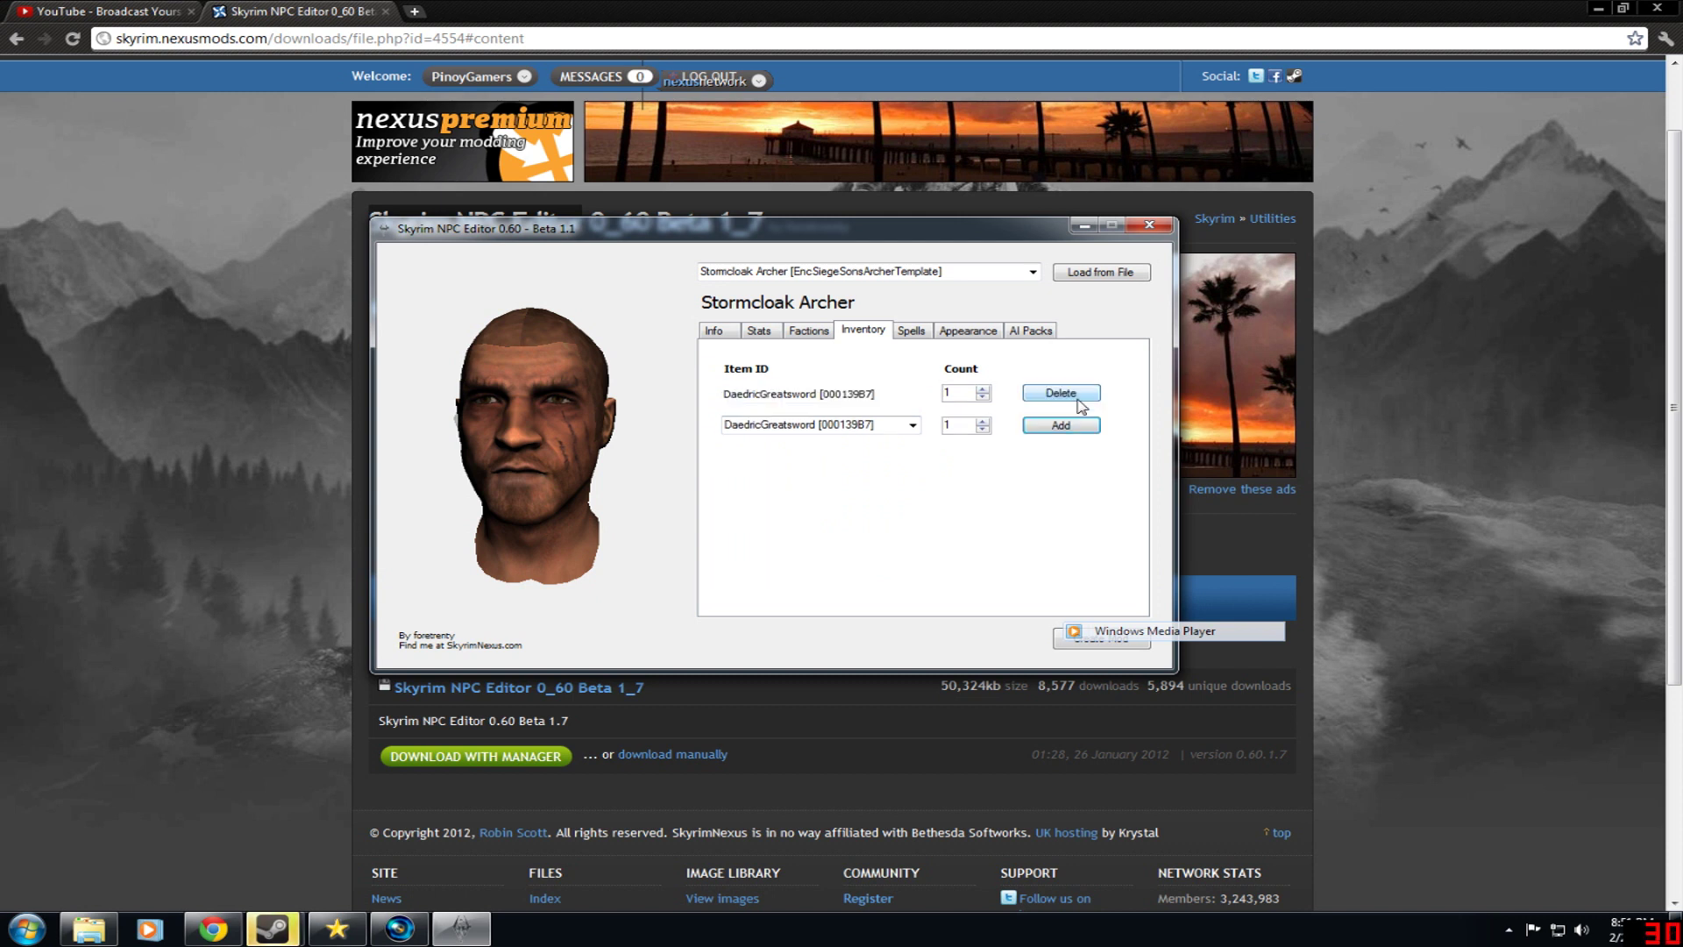
- Add the Fireball spell to the Stormcloak Archer's spells
click(915, 337)
click(891, 401)
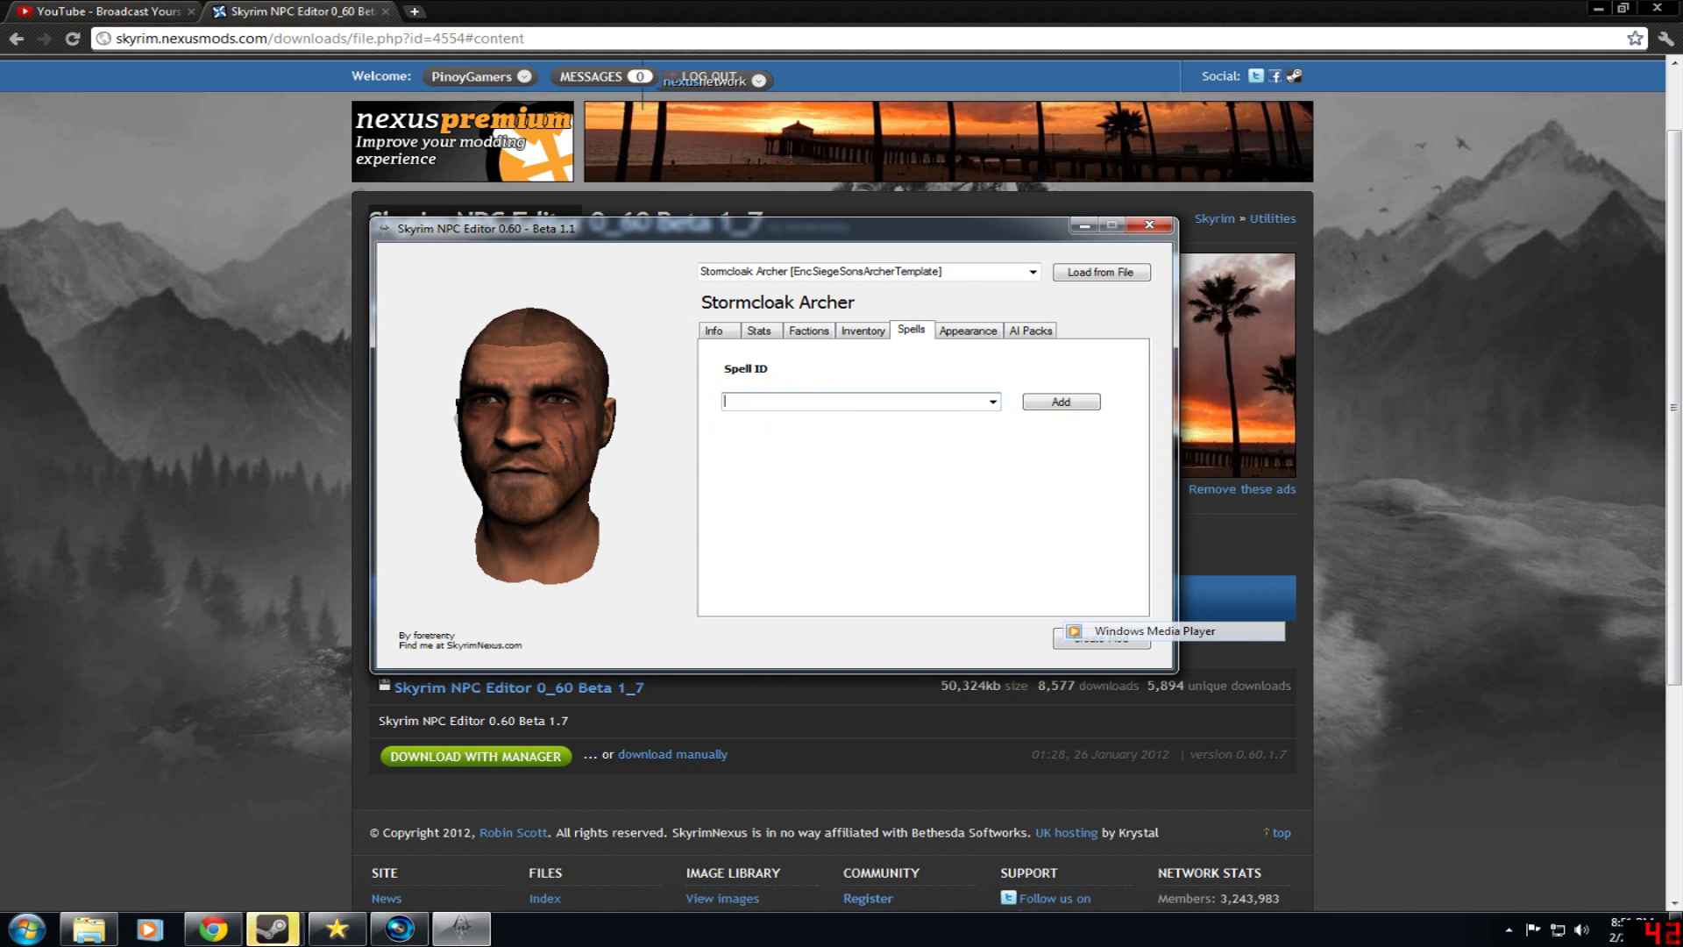
text(fireball)
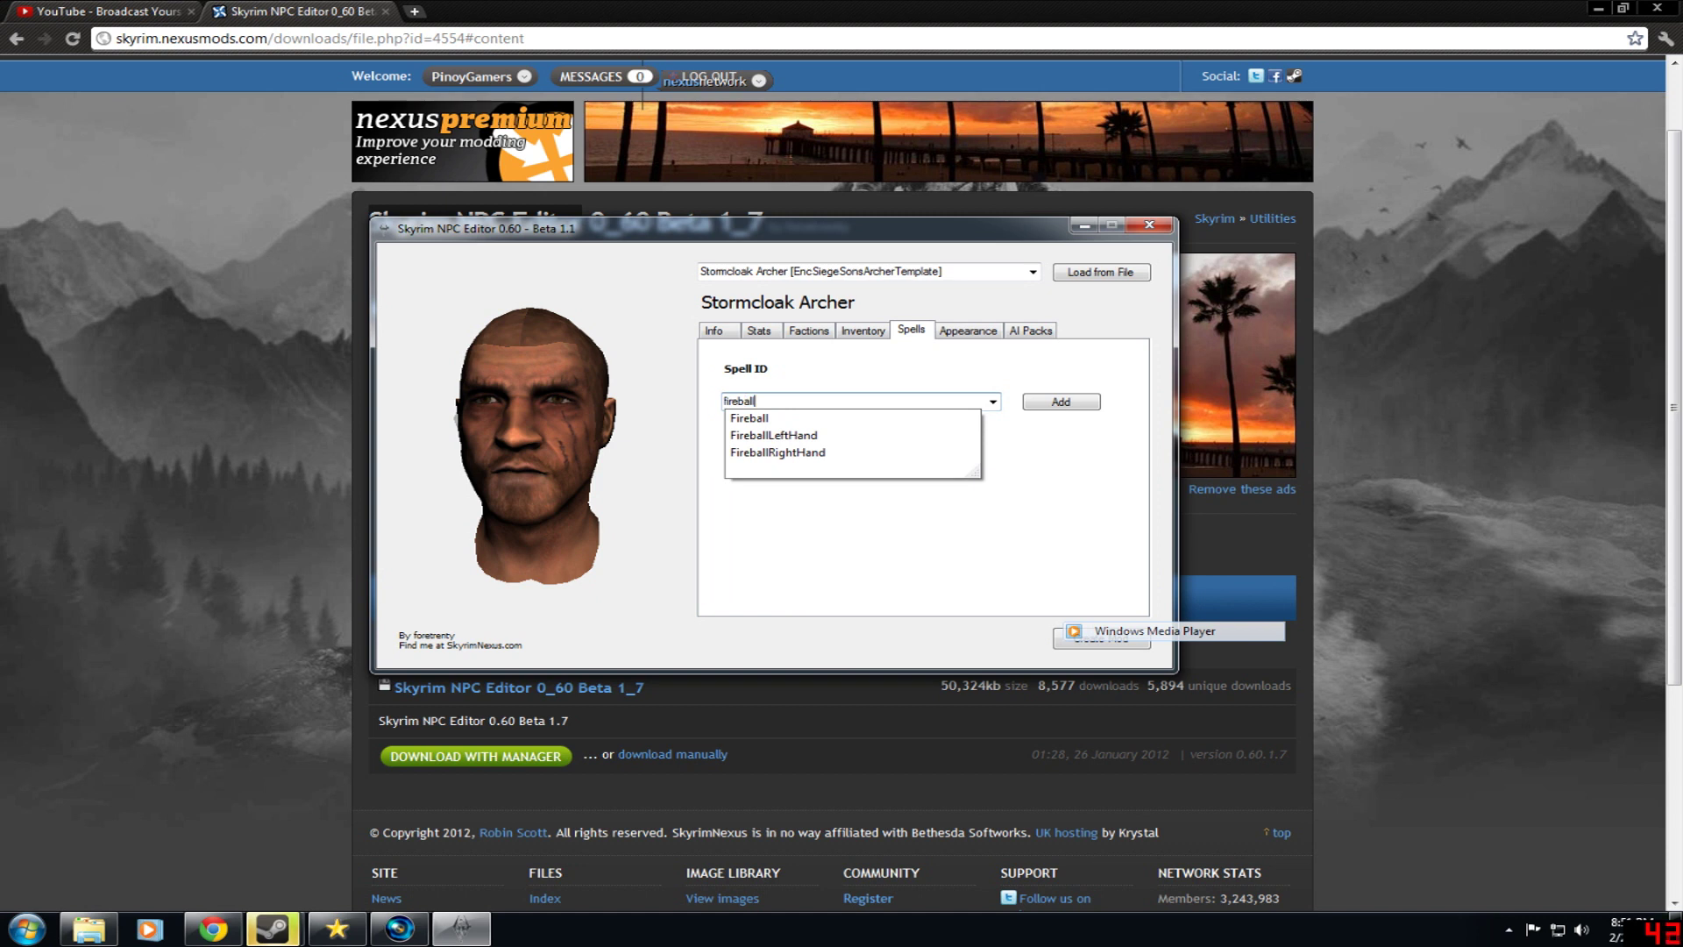
key(Return)
mouse_move(605, 385)
mouse_down()
mouse_move(631, 371)
mouse_move(593, 401)
mouse_move(628, 372)
mouse_up()
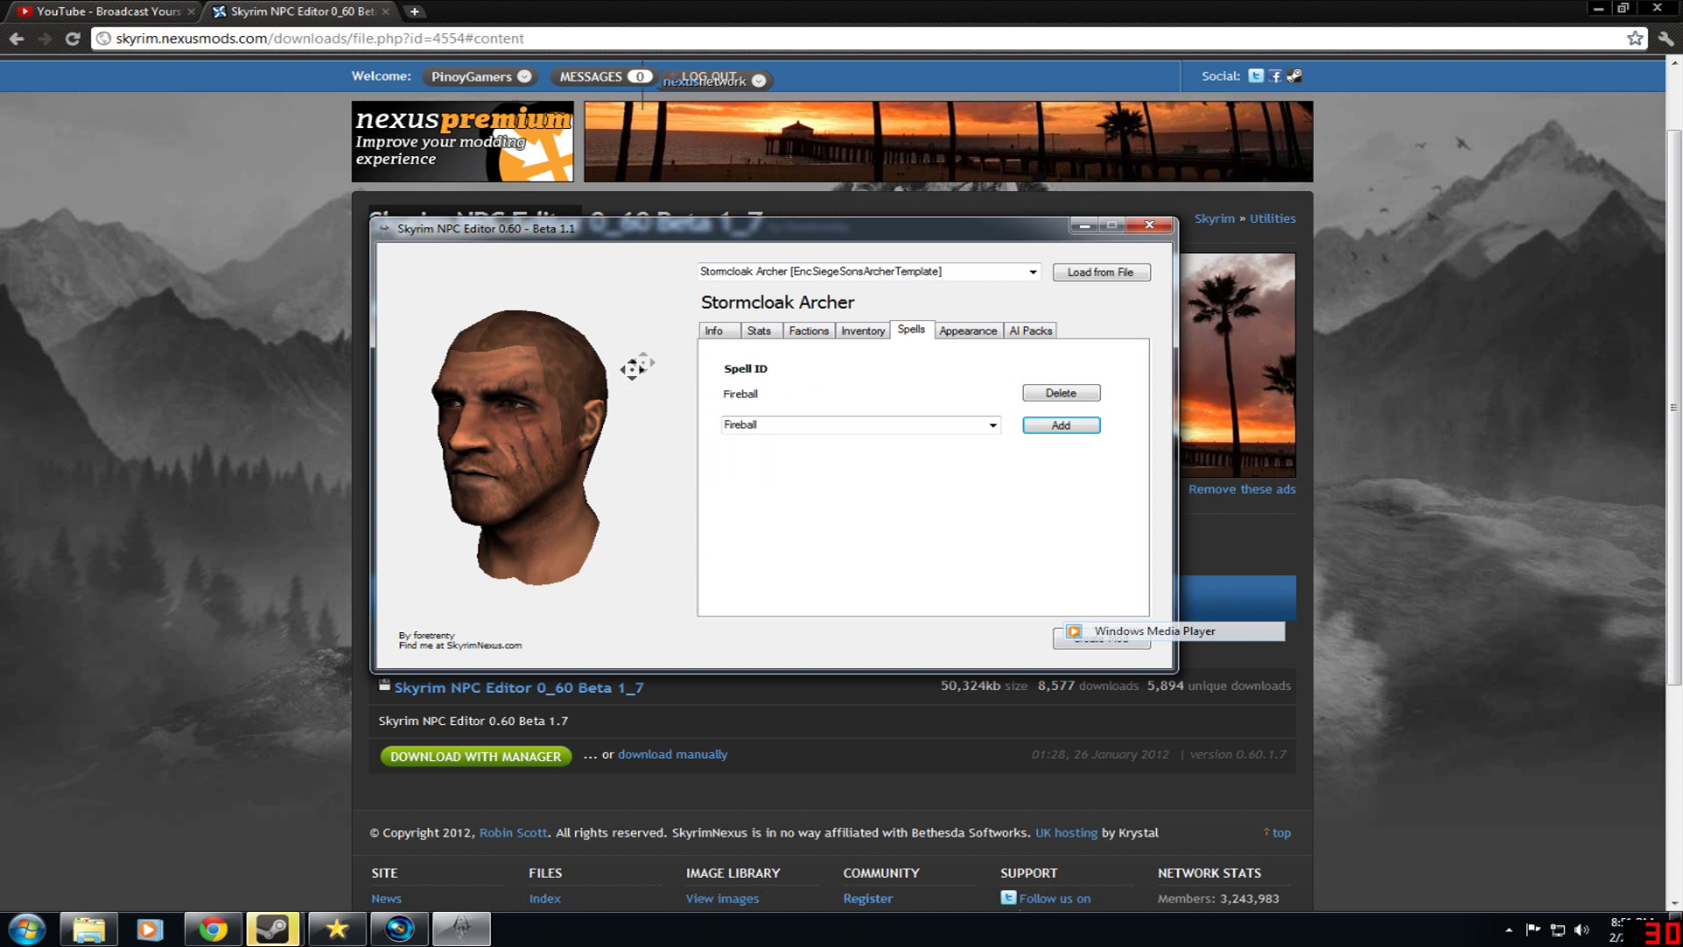
- Set the Stormcloak Archer's hair to HairMaleElder4 and check it on the head preview from the side
click(711, 339)
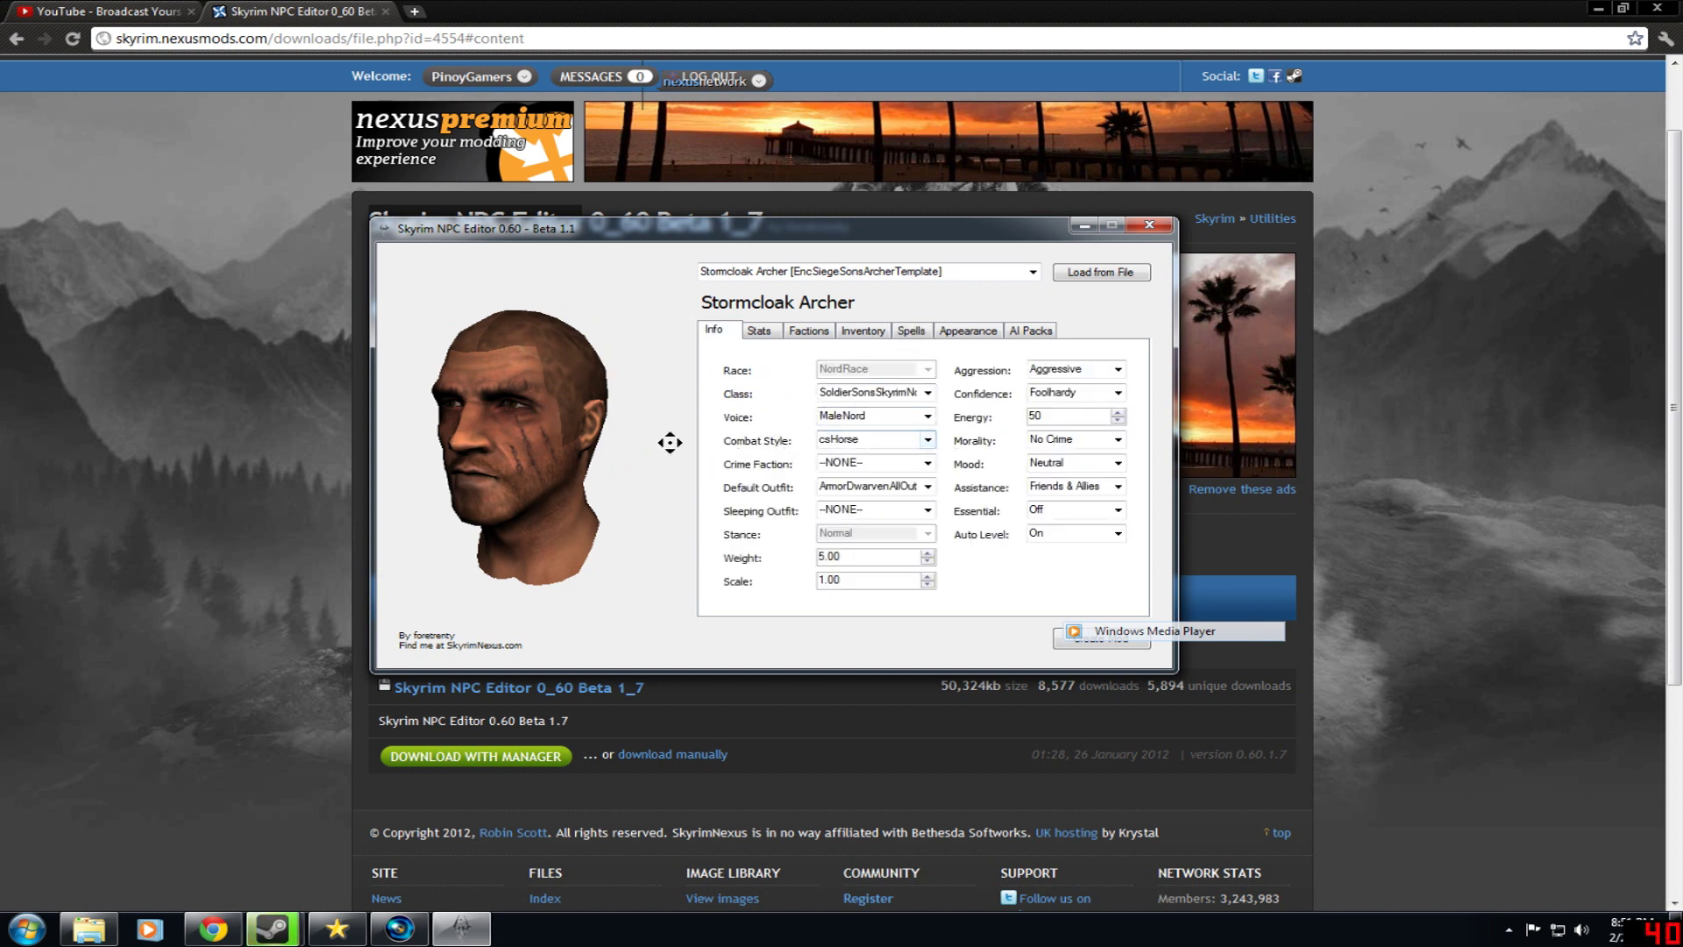
drag(668, 439, 695, 417)
click(964, 331)
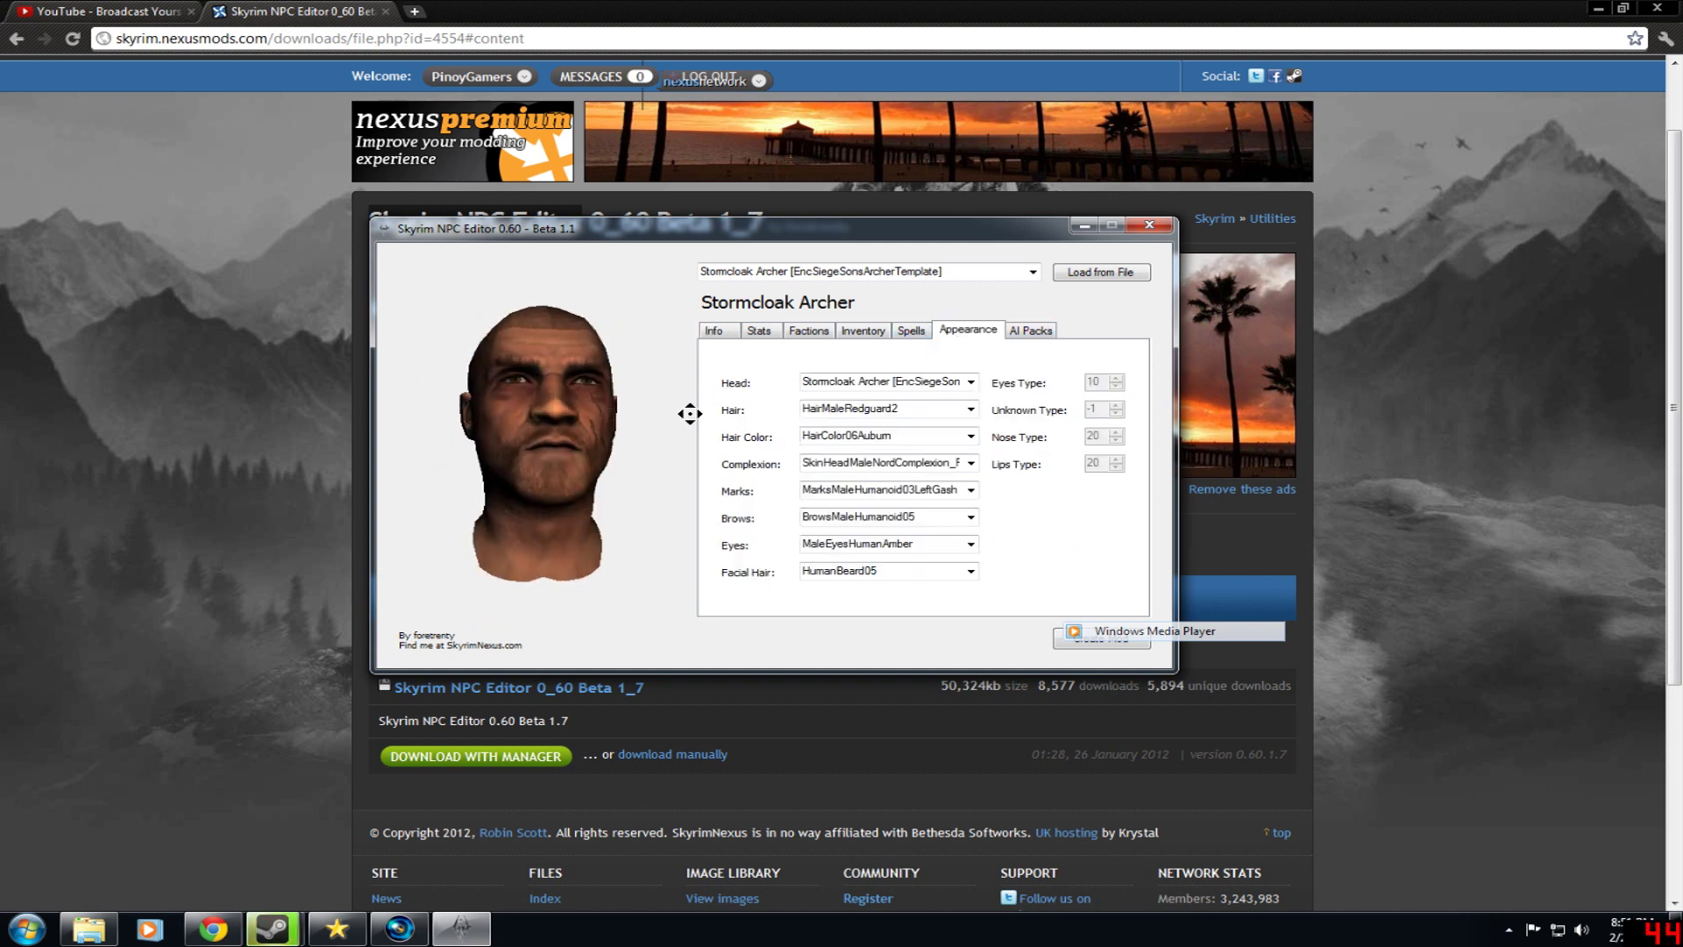
click(972, 410)
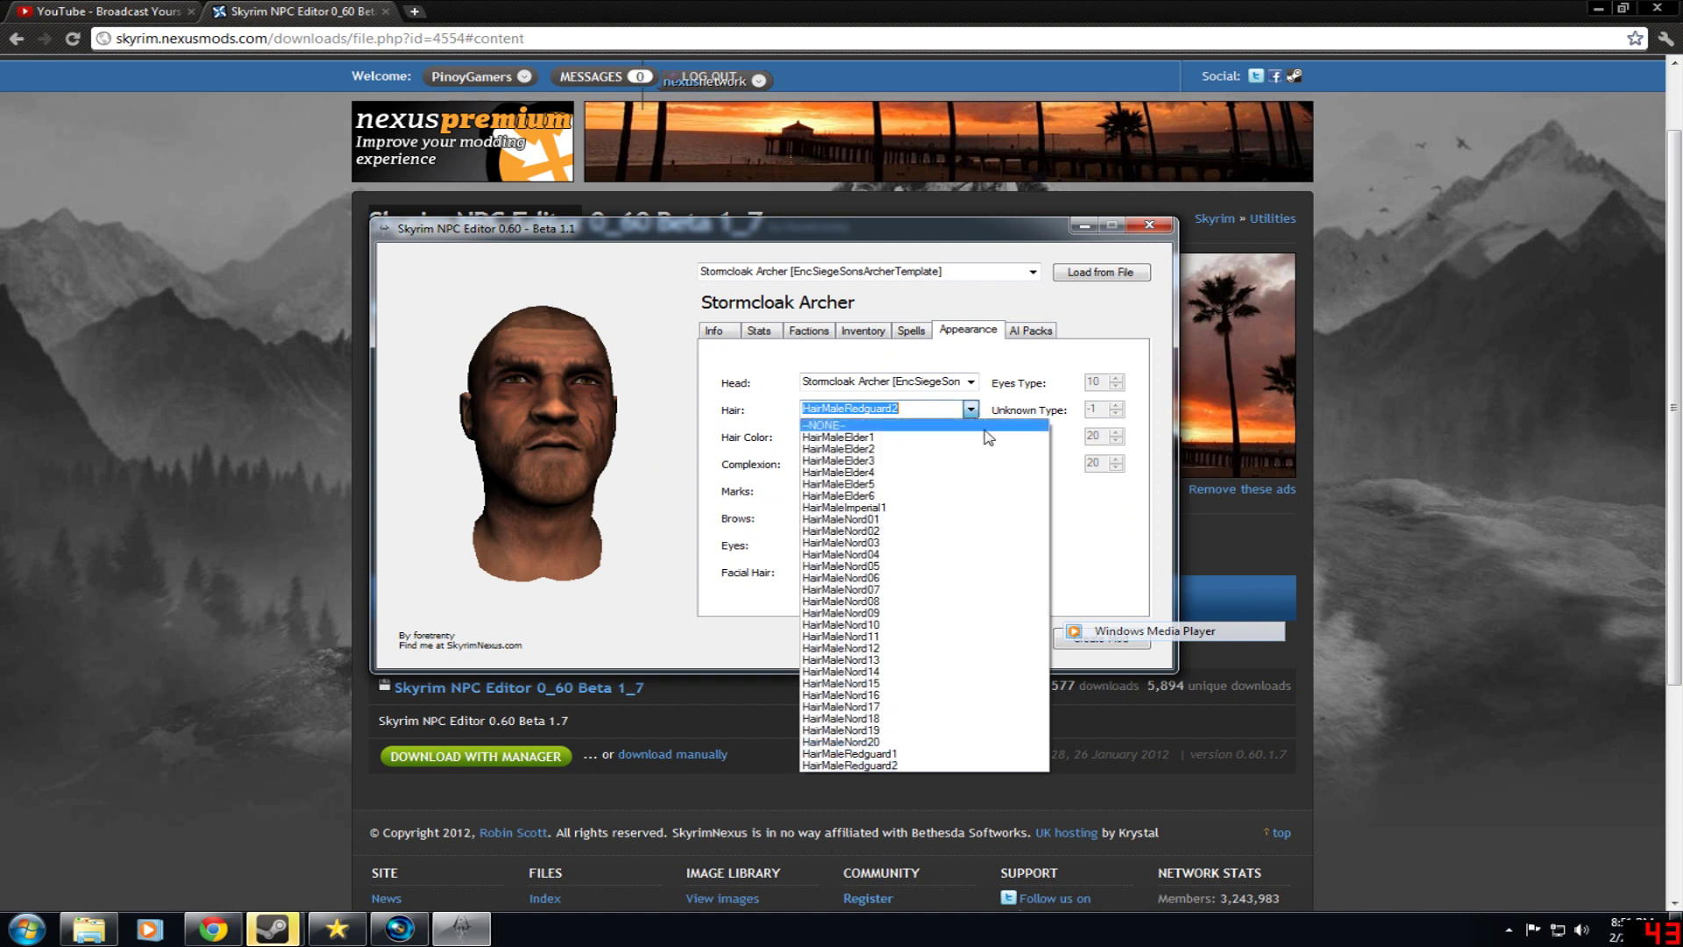
click(897, 474)
drag(544, 438, 467, 448)
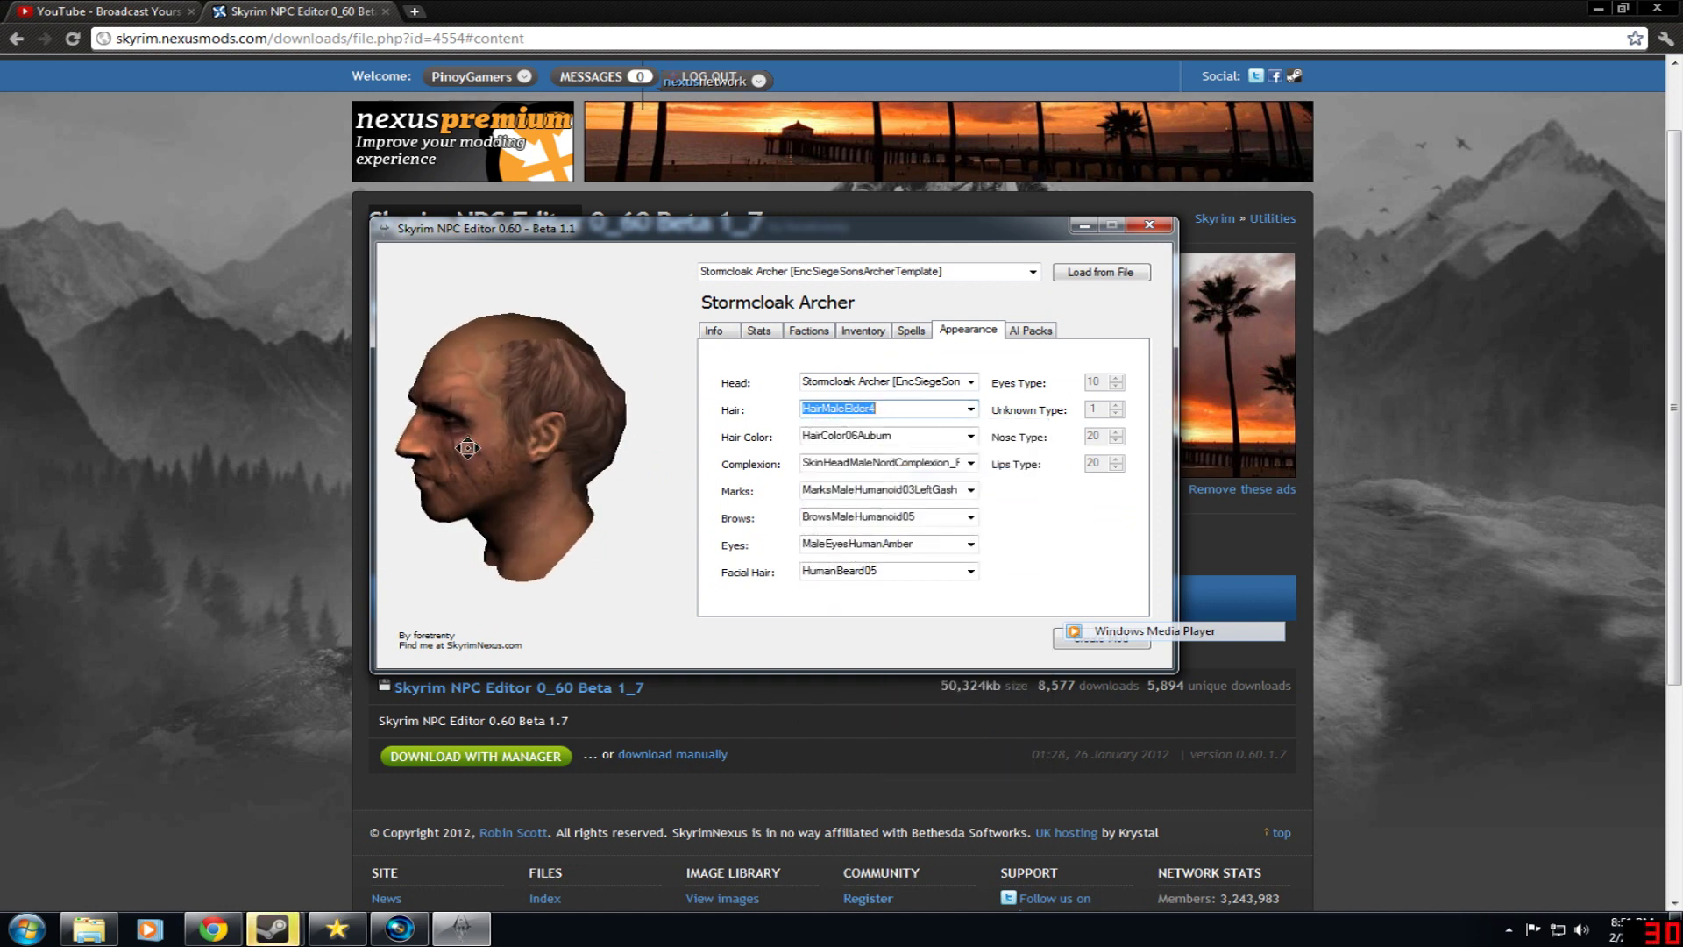
- Change the Stormcloak Archer's hair to HairMaleNord08
click(970, 410)
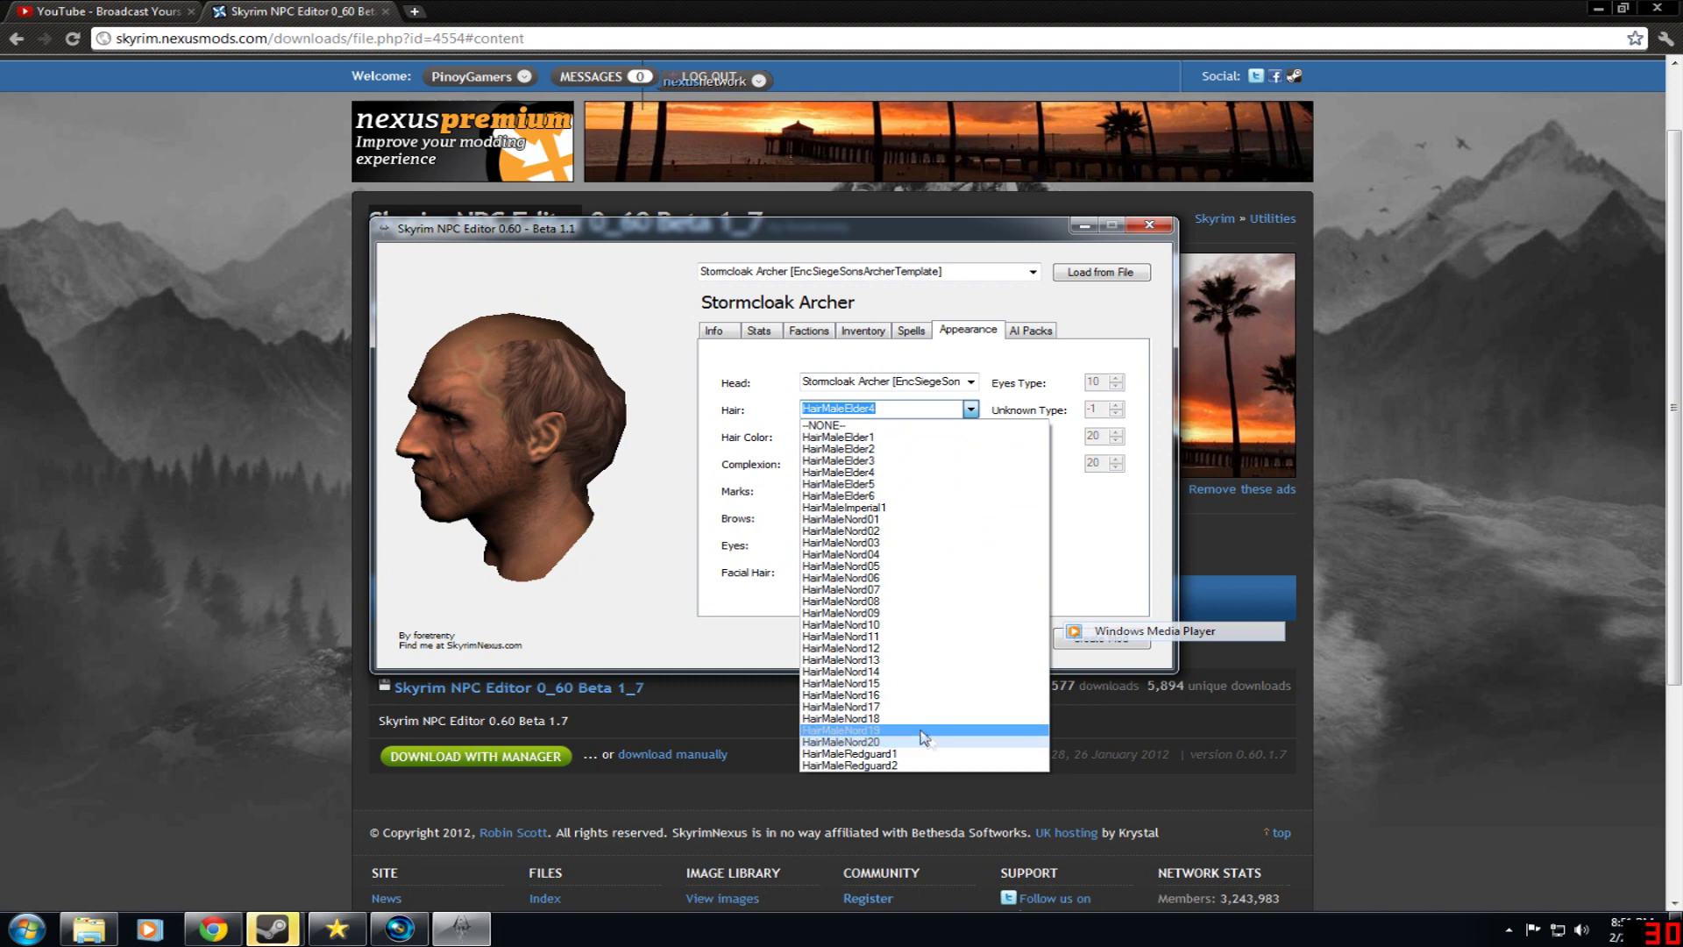
click(877, 601)
drag(649, 450, 627, 425)
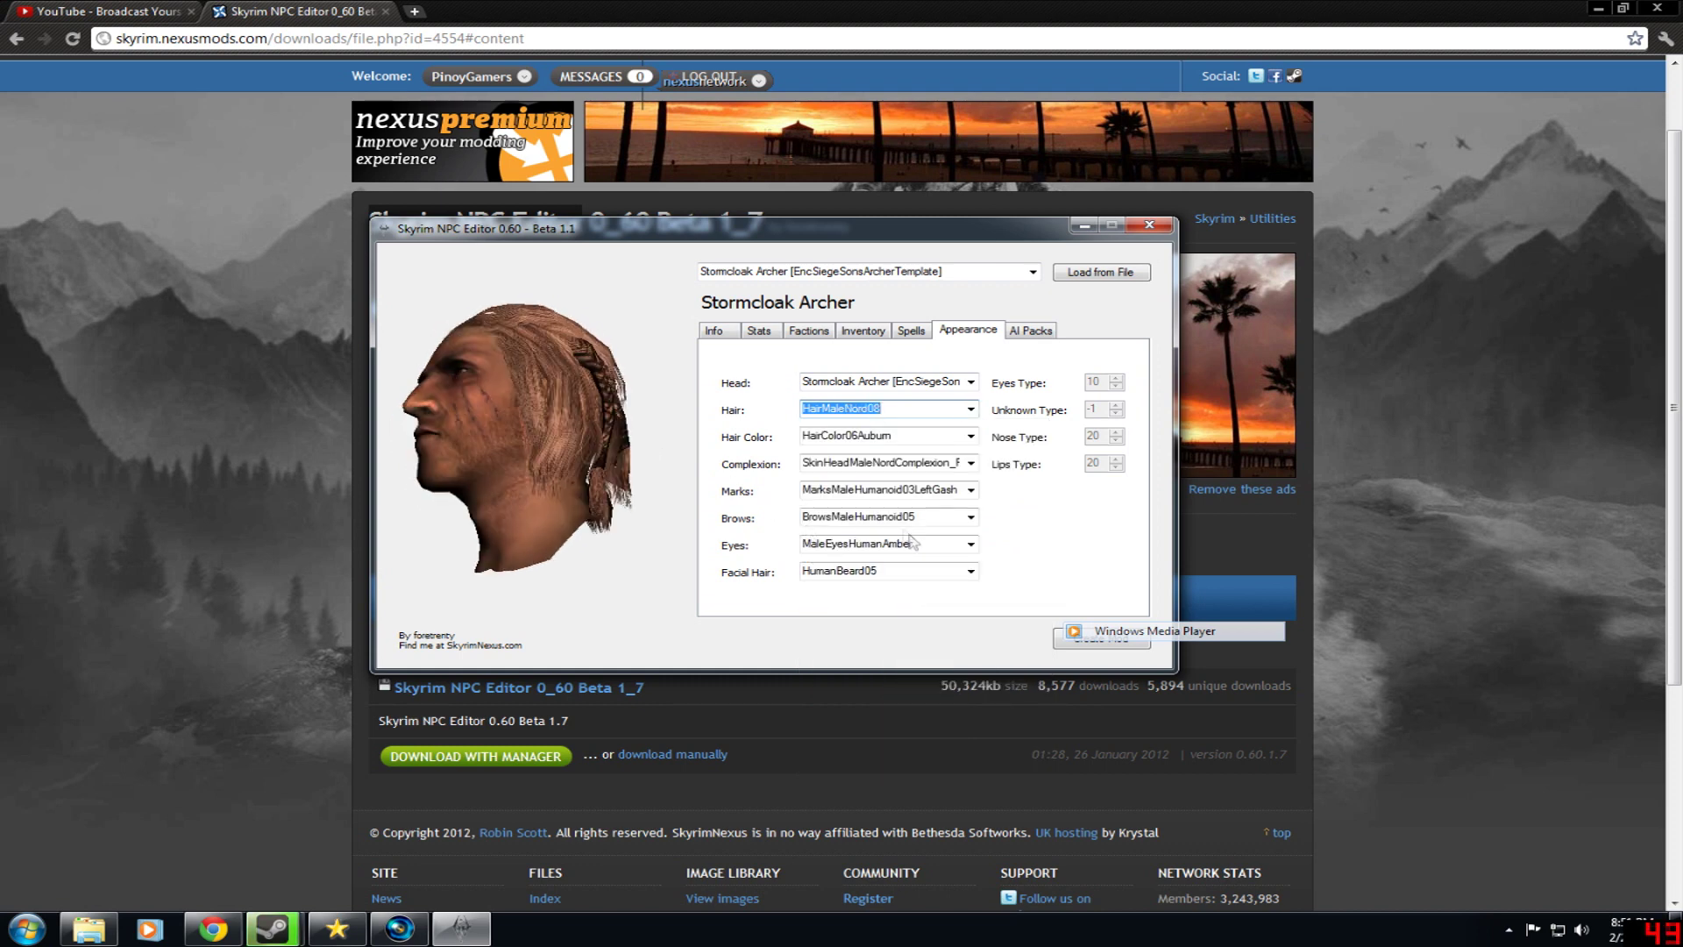
- Set the Stormcloak Archer's facial hair to HumanBeard32 and check it on the head preview
click(964, 571)
click(964, 573)
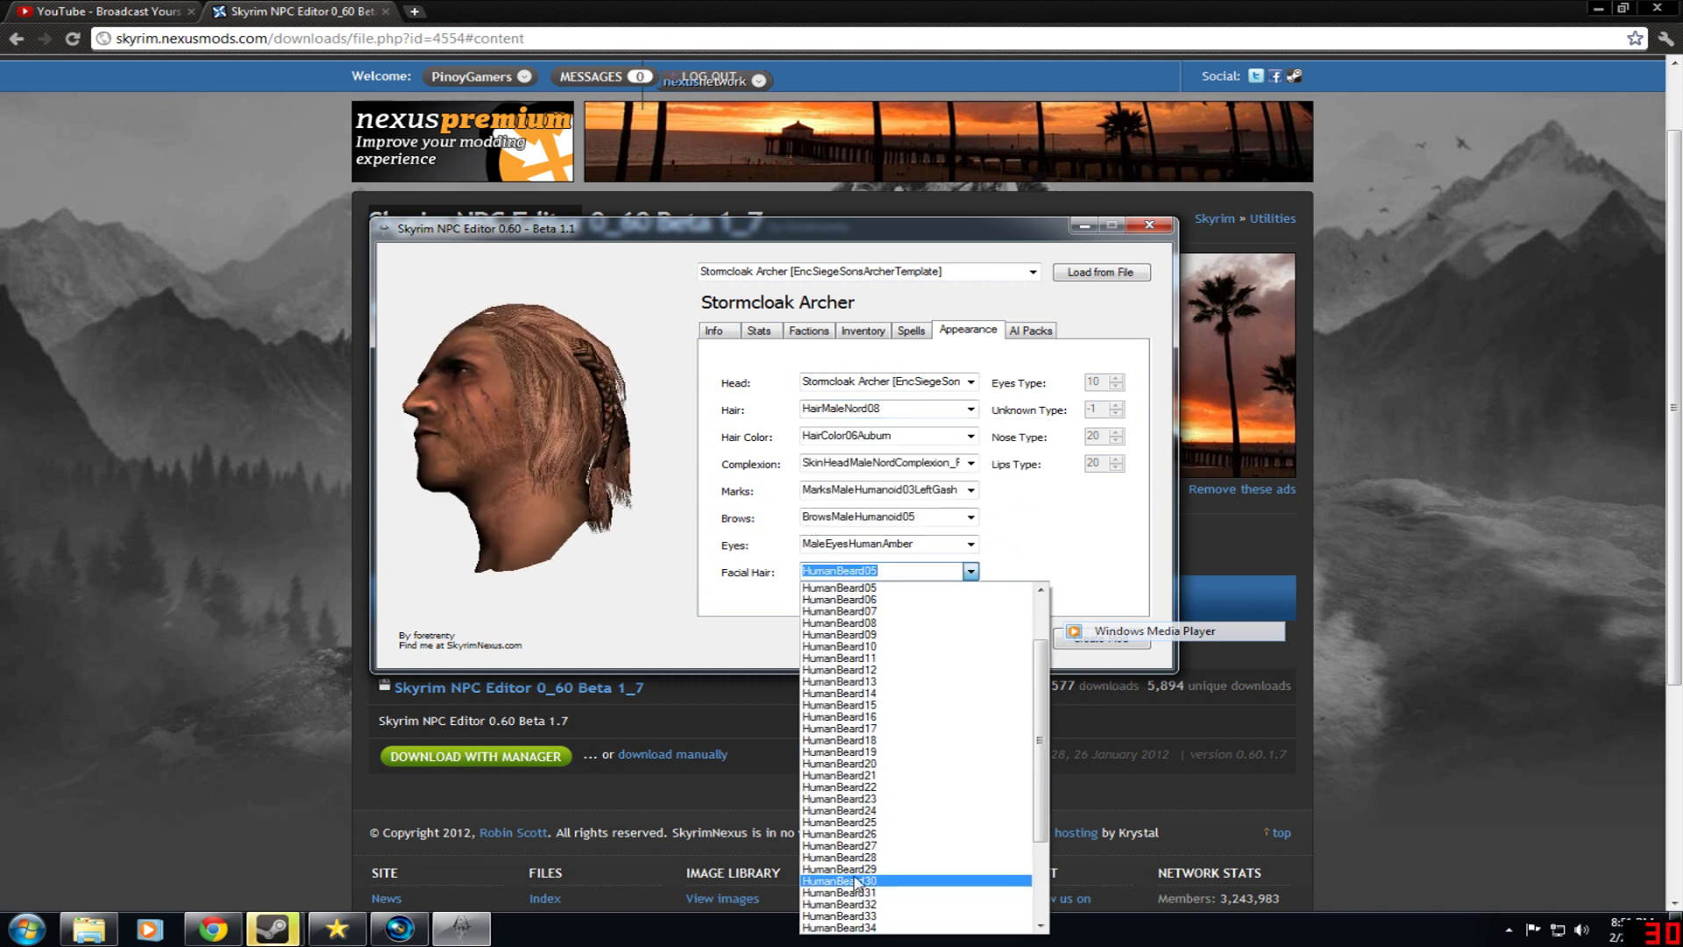
click(862, 903)
drag(561, 456, 644, 506)
drag(506, 471, 392, 469)
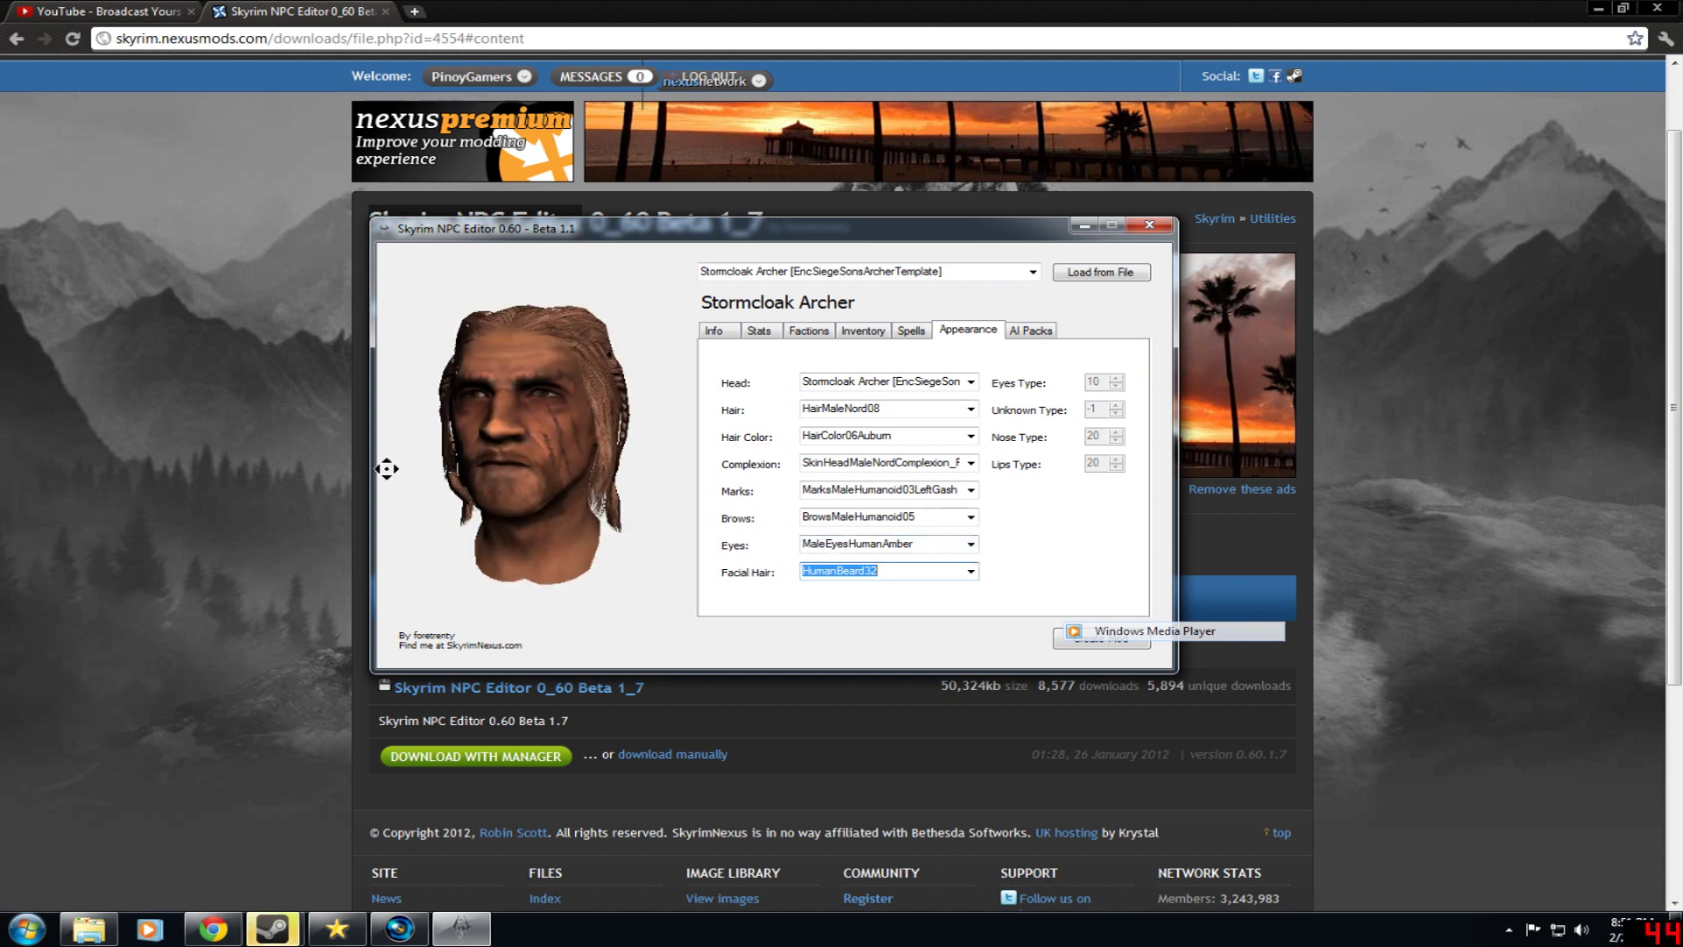
- Set the Stormcloak Archer's face marks to MarksMaleHumanoid12RightGashR
click(877, 489)
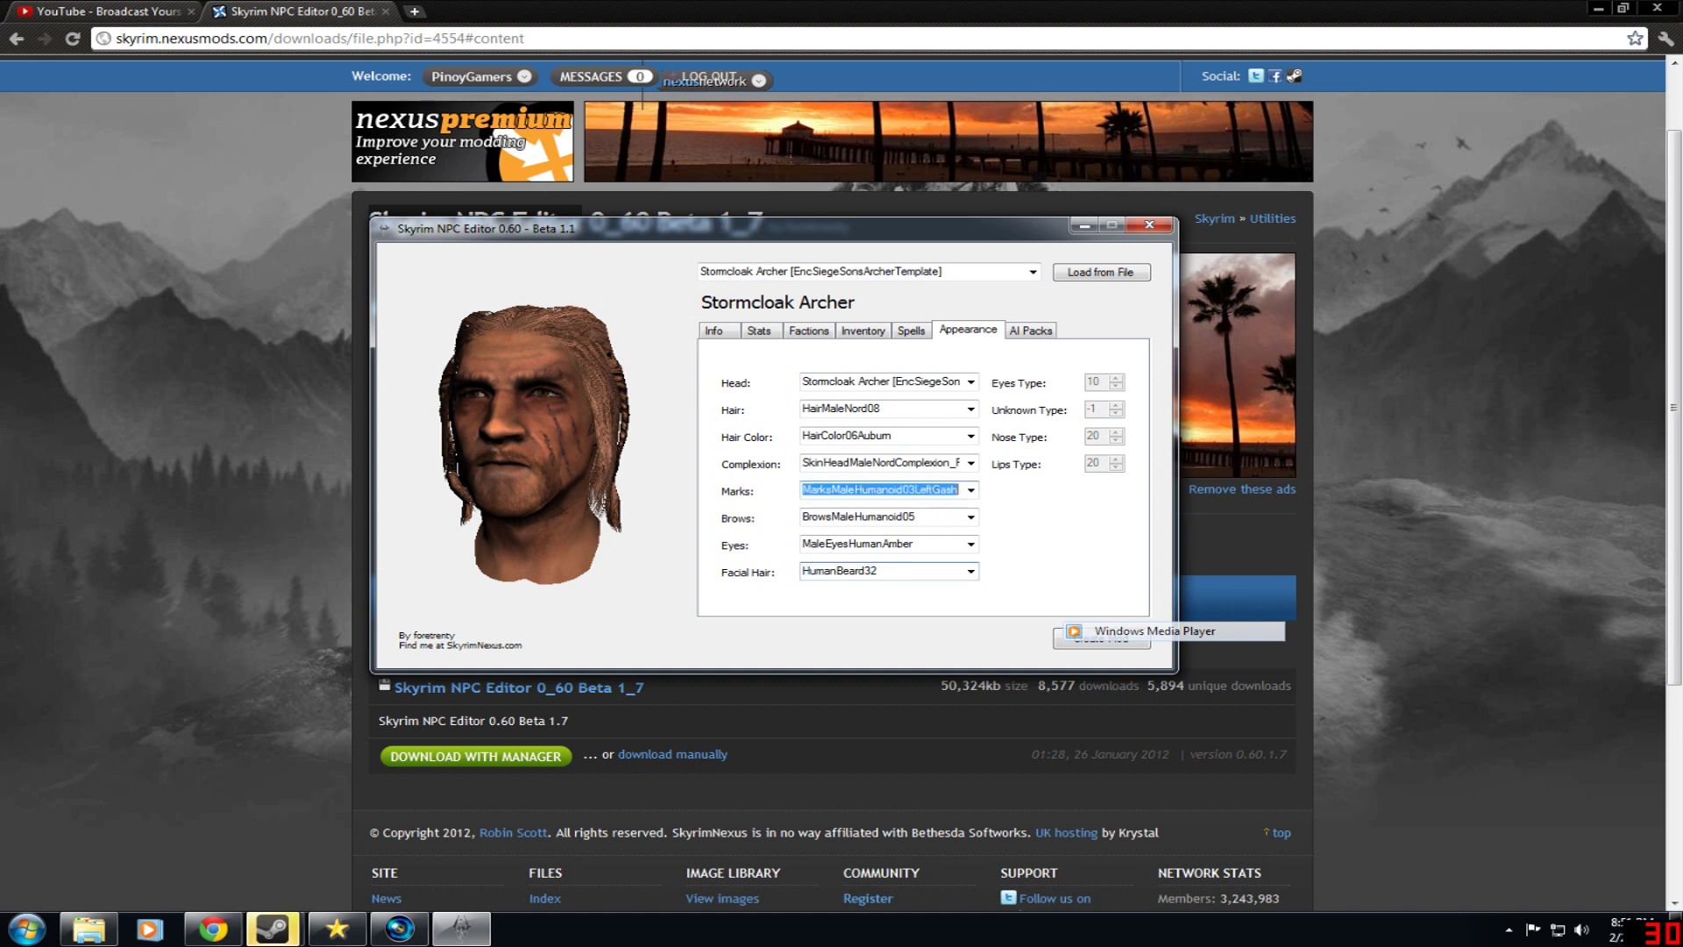
click(970, 490)
click(877, 605)
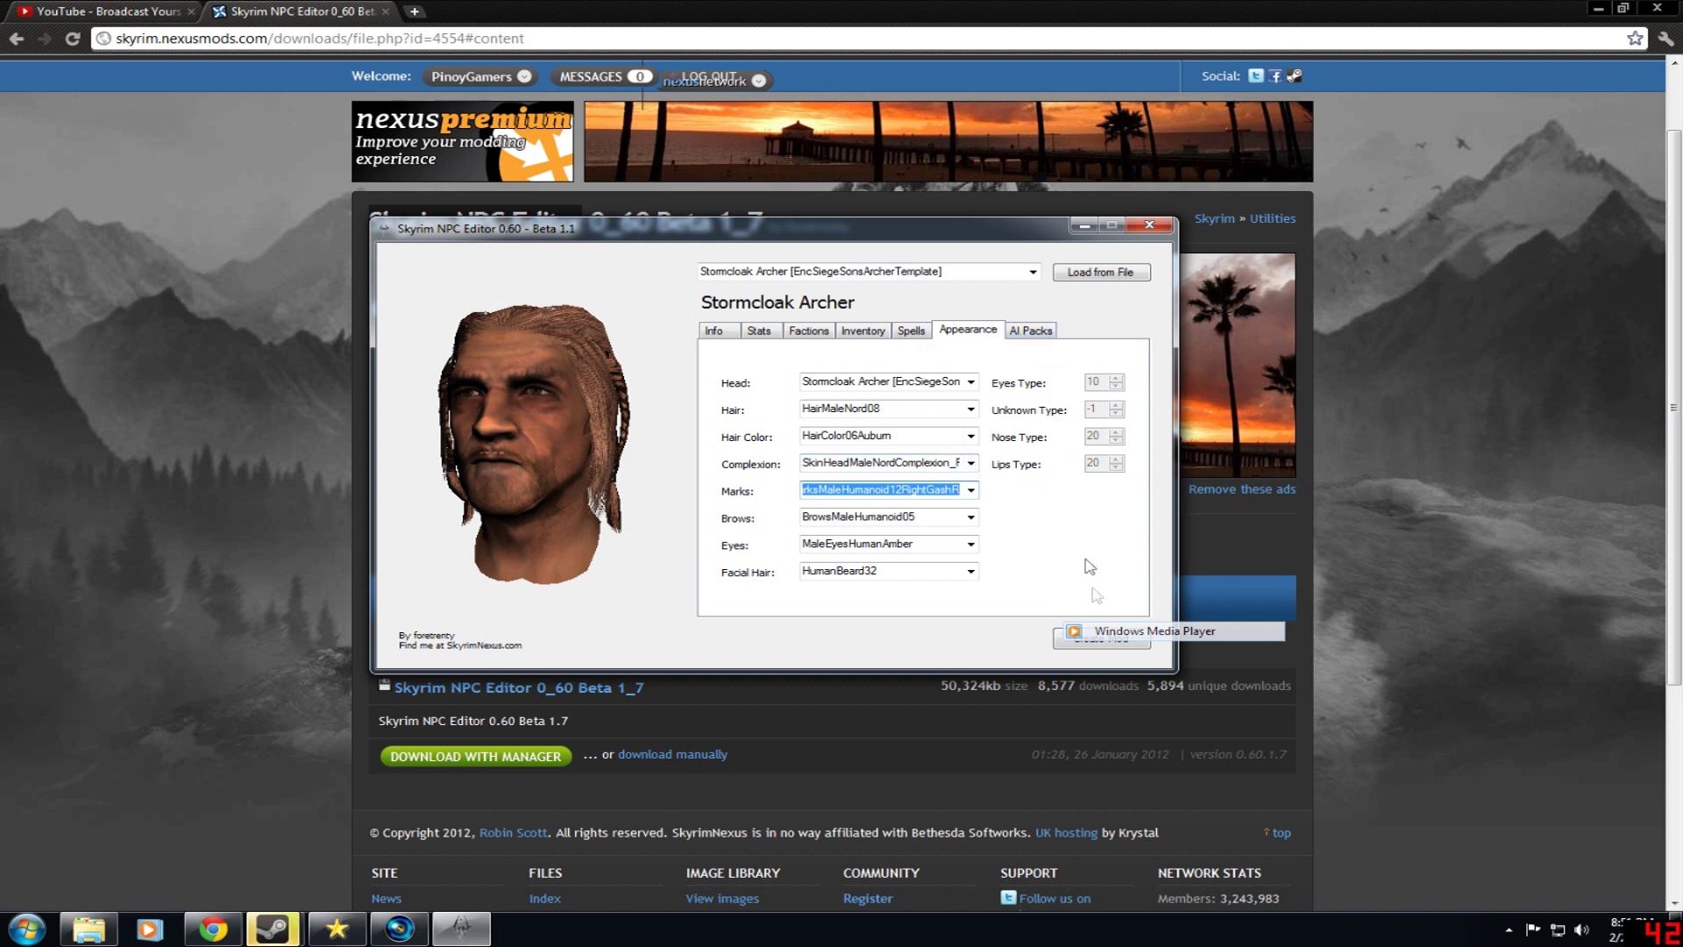
- Start creating the mod and browse to C:\Program Files (x86)\Steam as the save location
drag(876, 227, 754, 173)
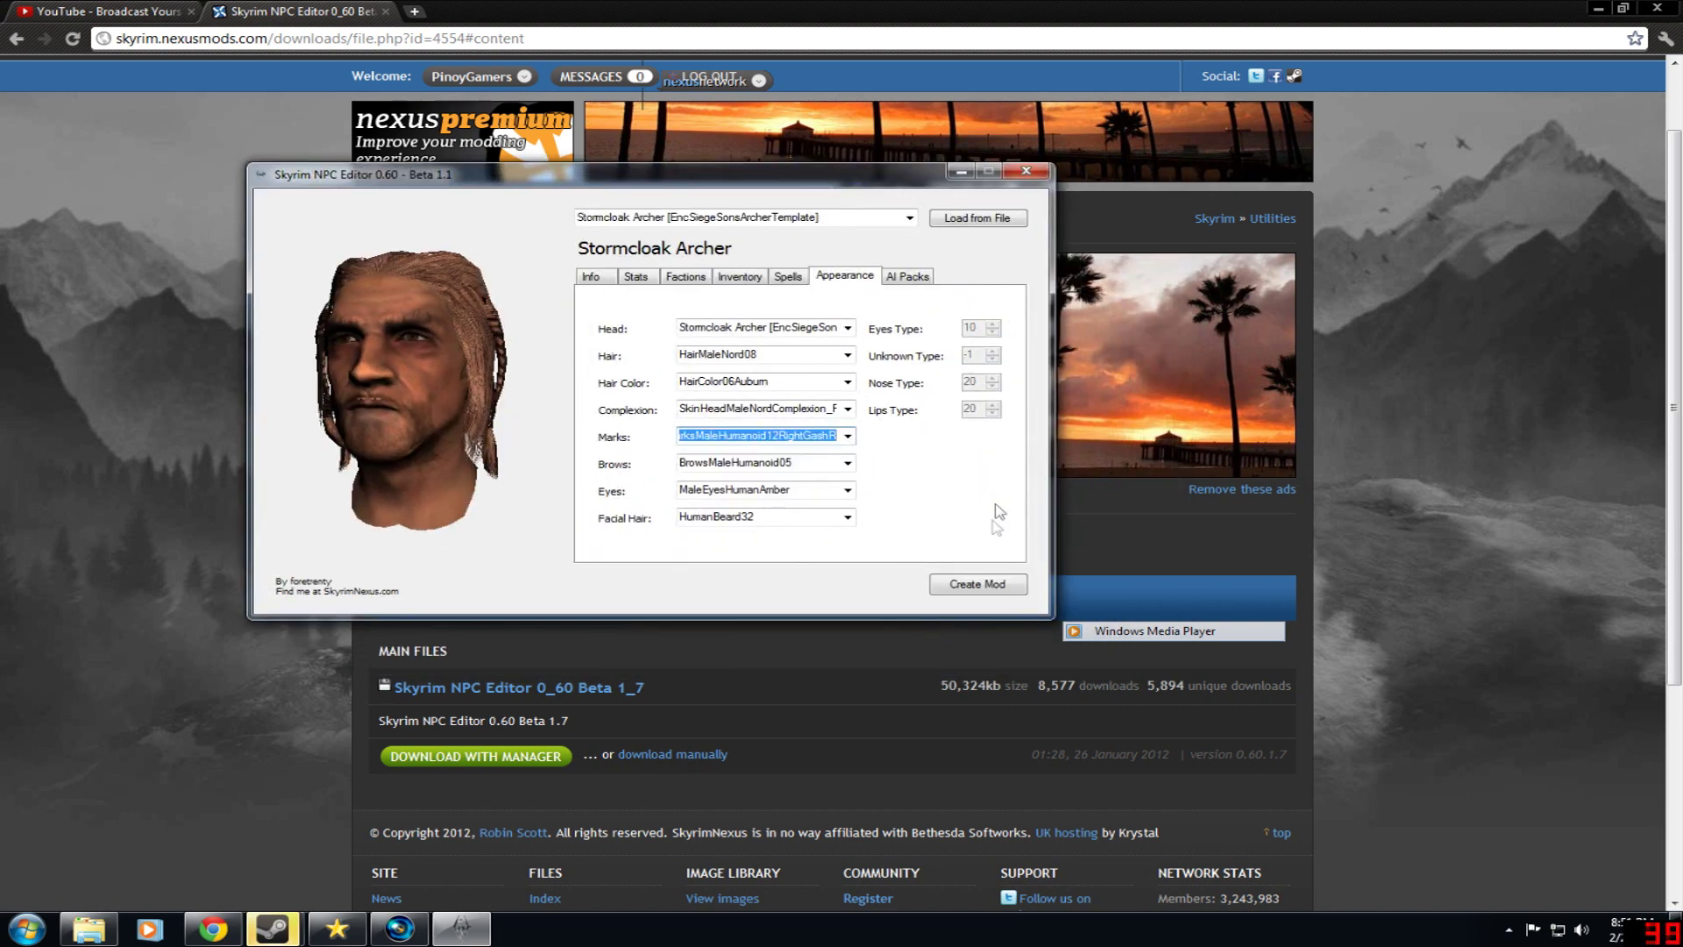
click(990, 584)
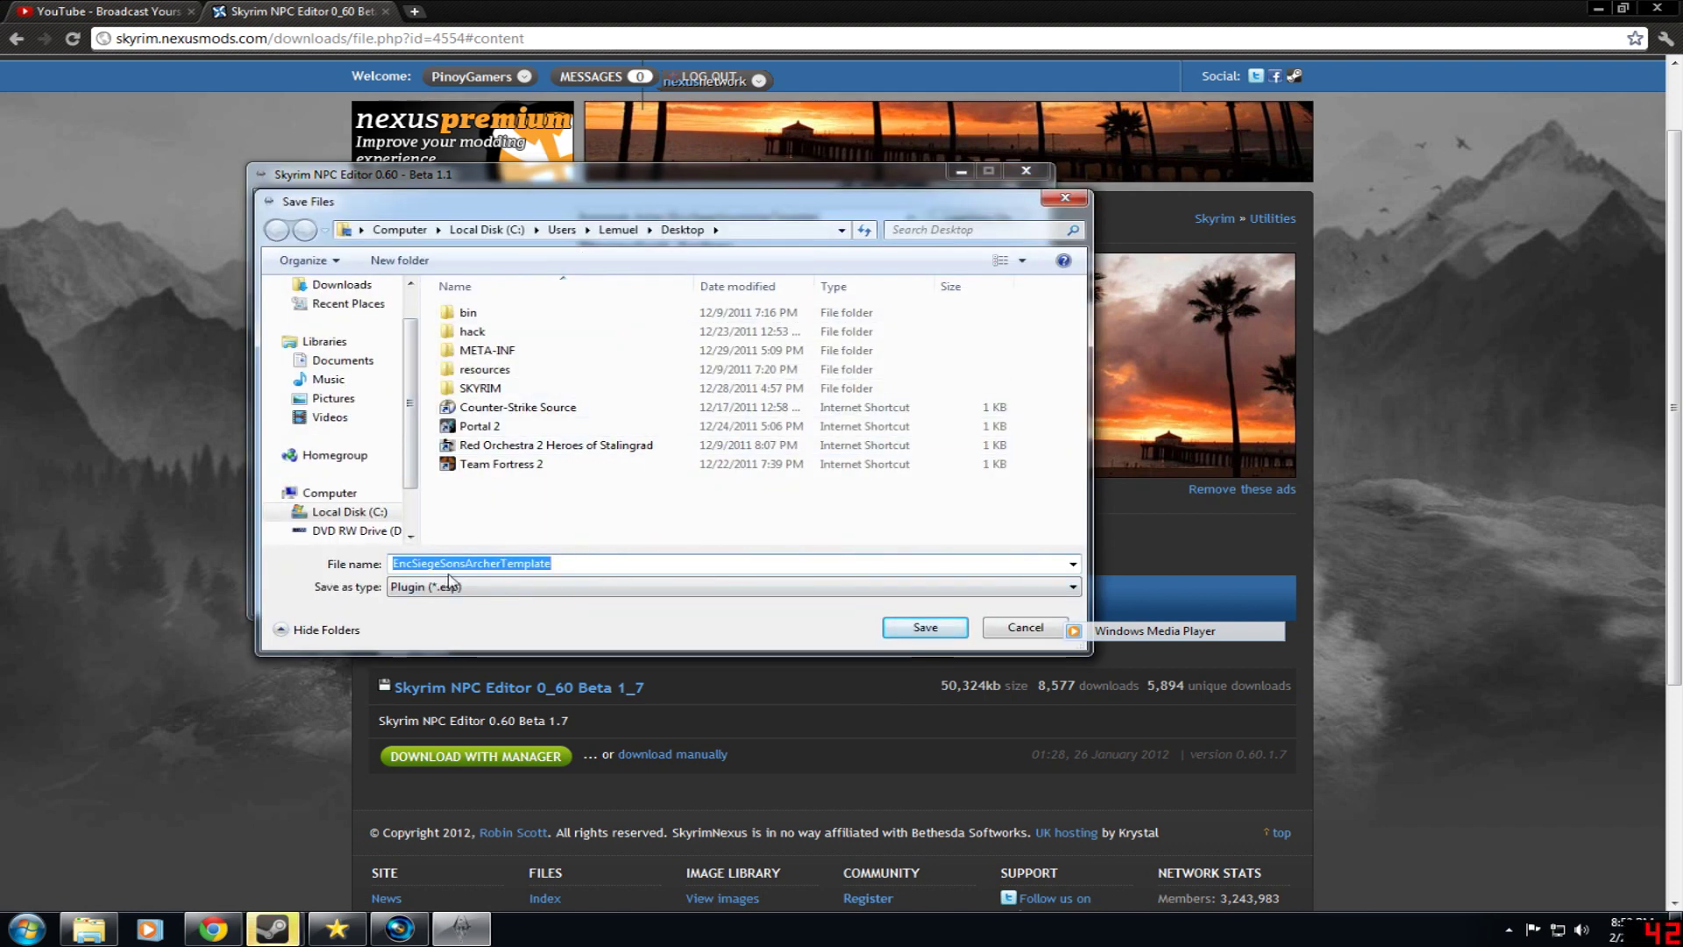
click(349, 511)
scroll(548, 469, down, 10)
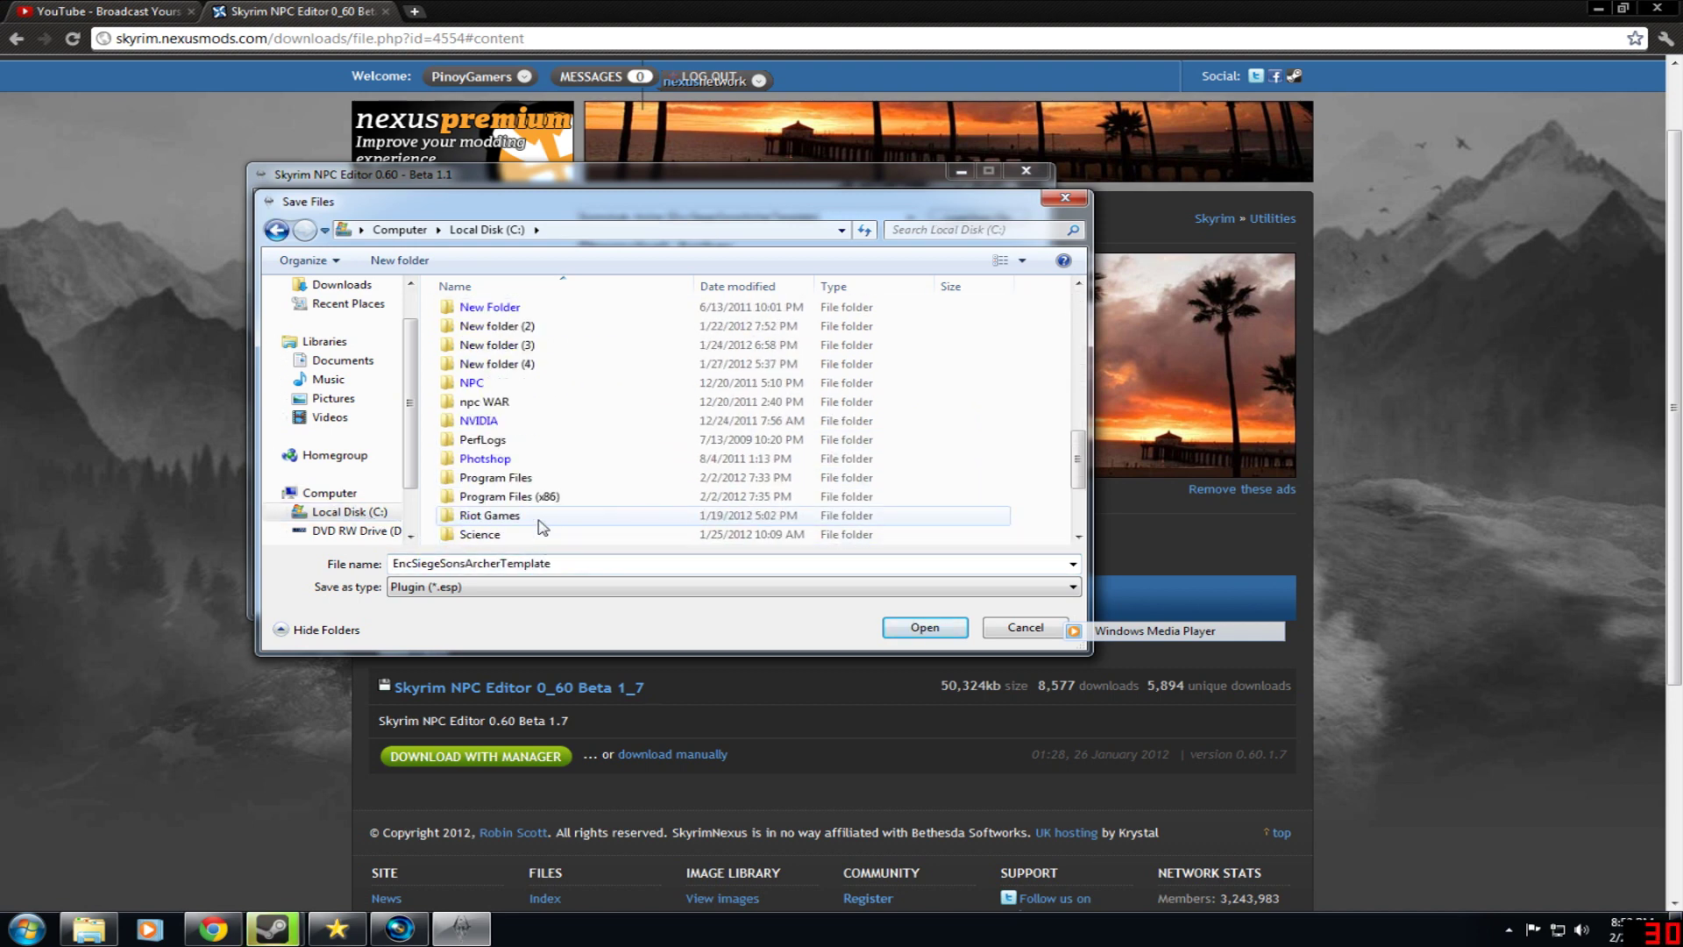
double_click(578, 496)
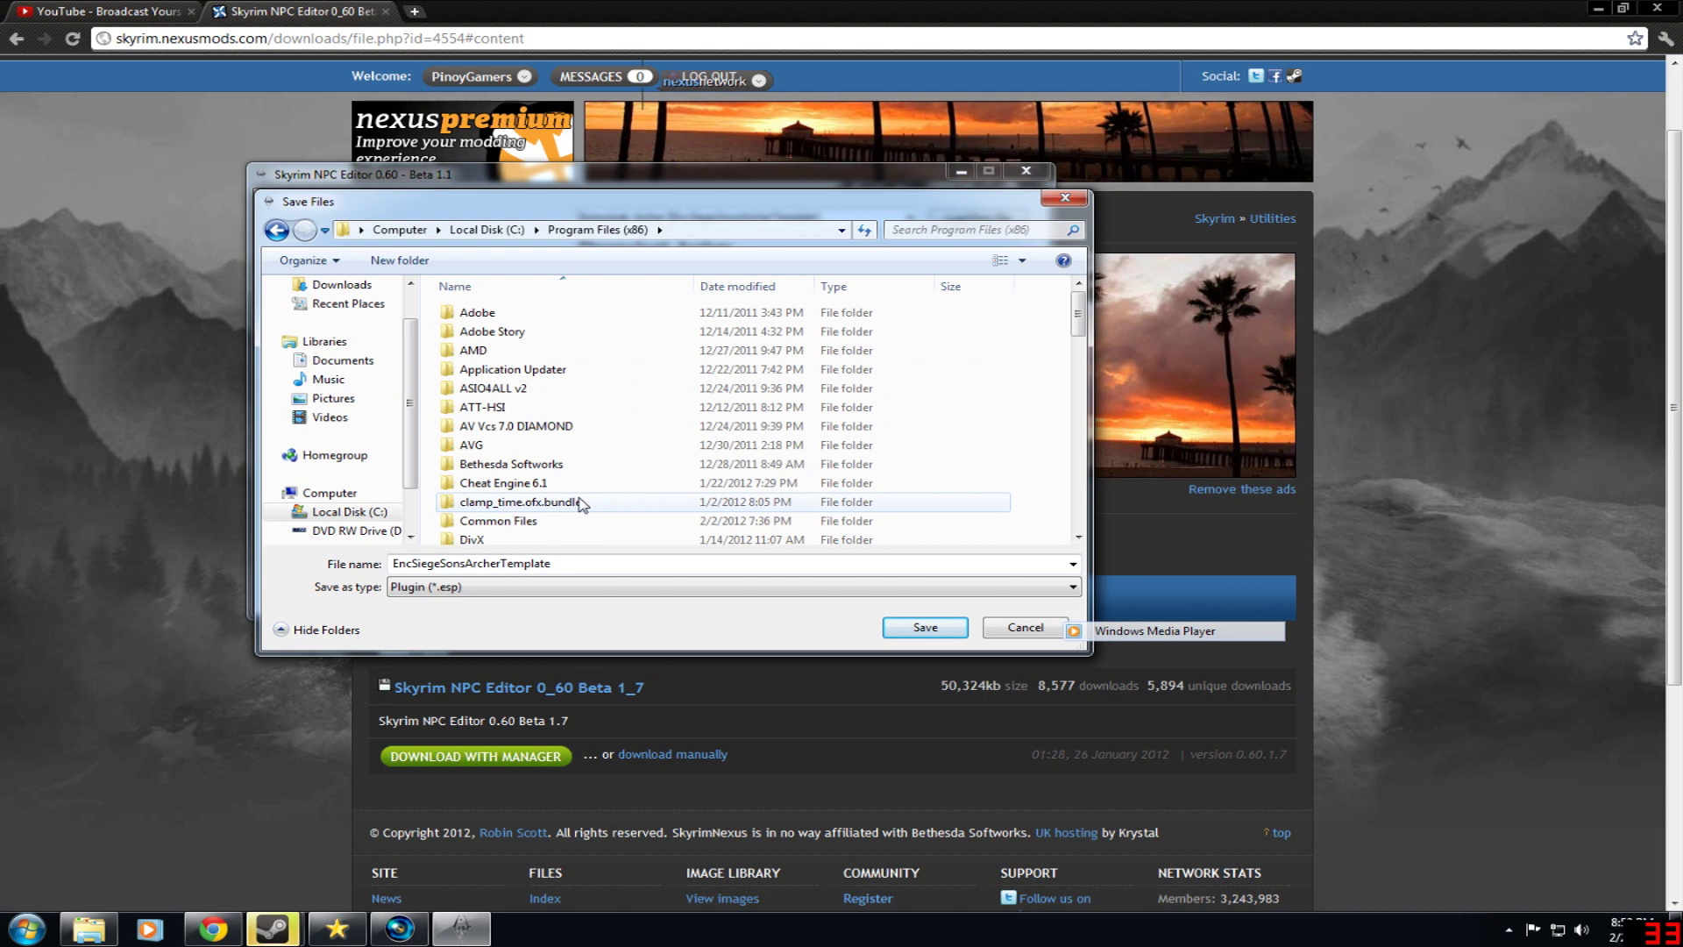
scroll(578, 505, down, 15)
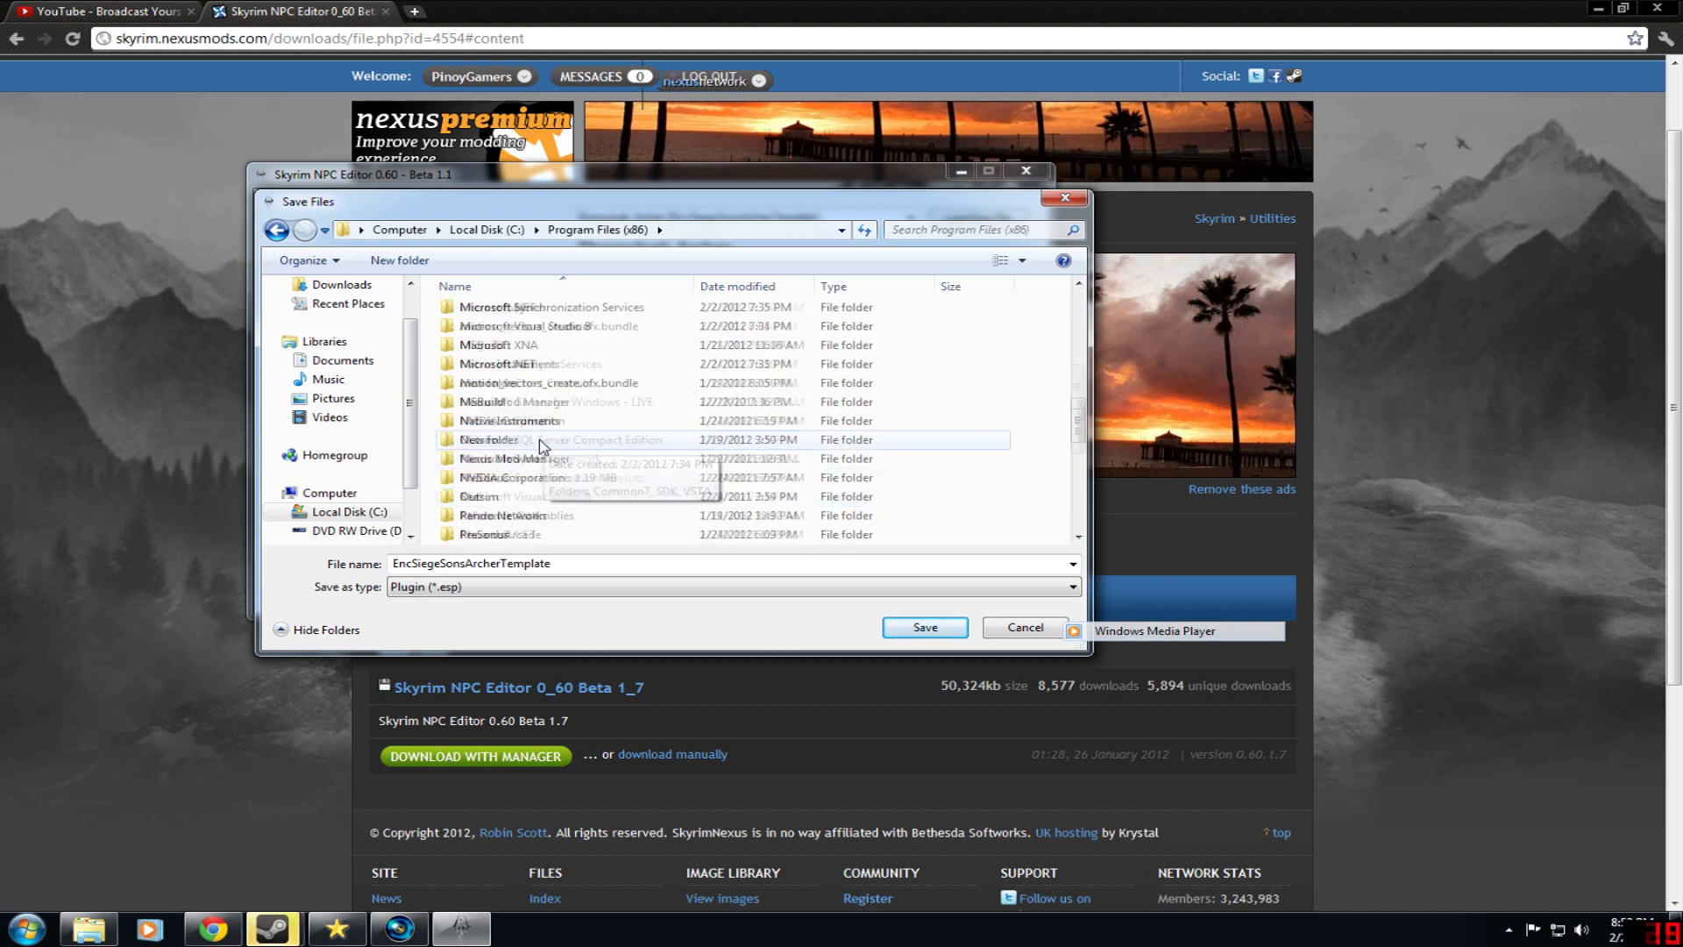
scroll(541, 445, down, 2)
scroll(541, 446, up, 9)
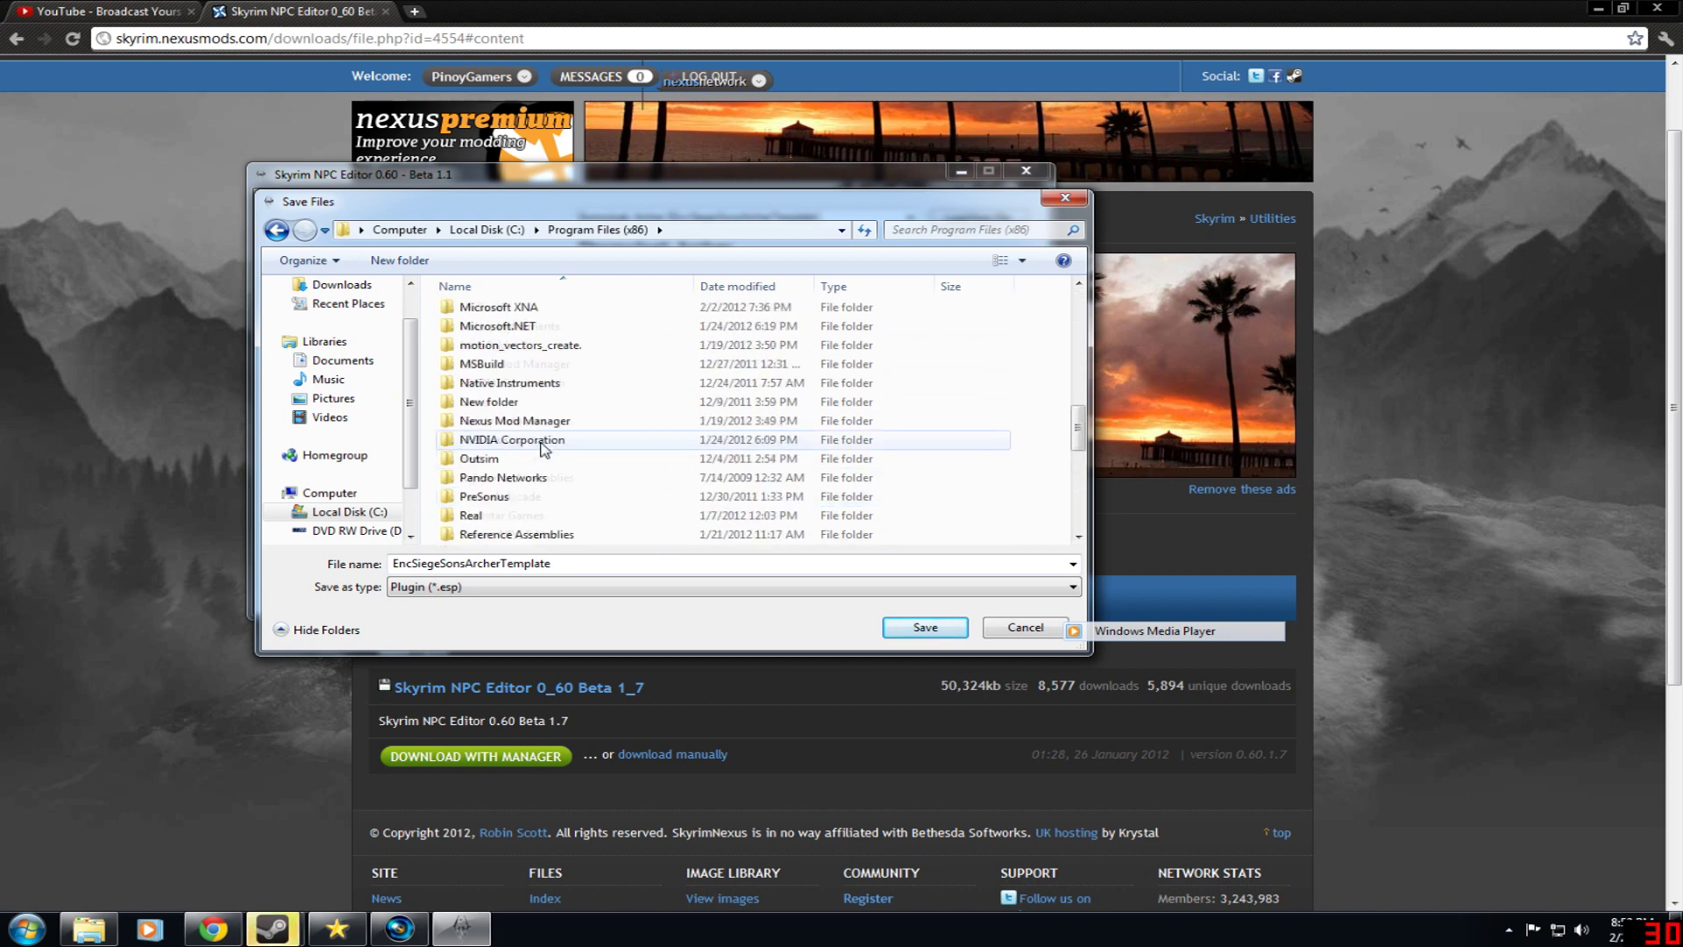
scroll(541, 446, down, 4)
double_click(550, 529)
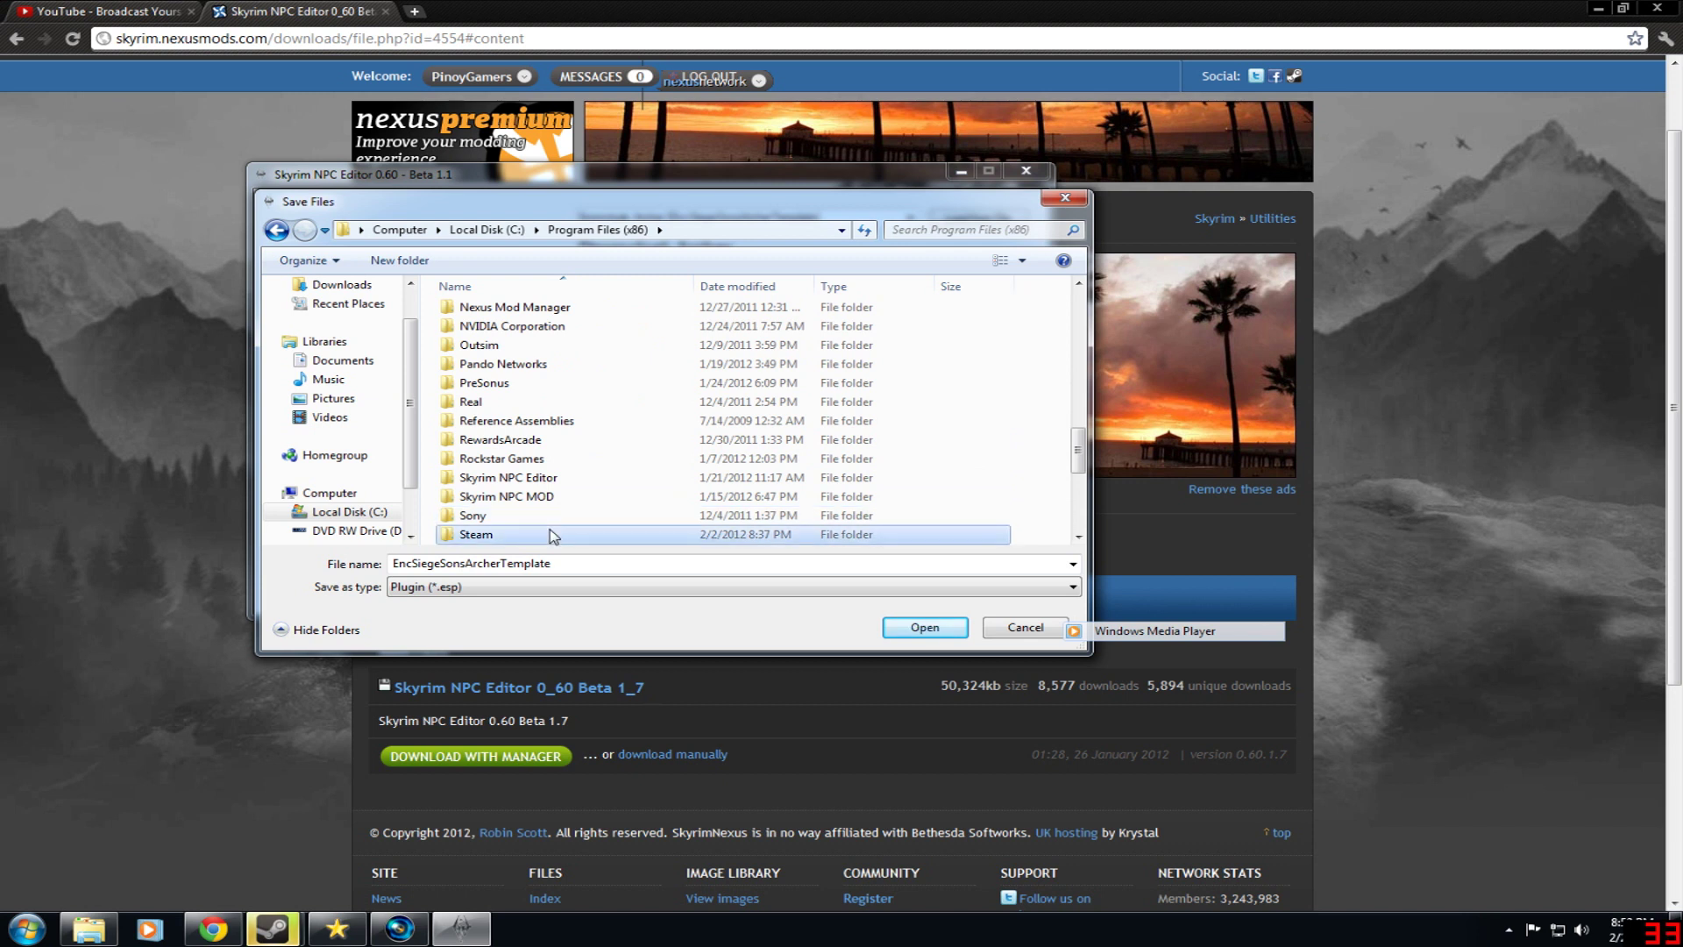
- Go into steamapps\common\skyrim\Data as the destination folder for the plugin
scroll(552, 536, down, 1)
double_click(539, 524)
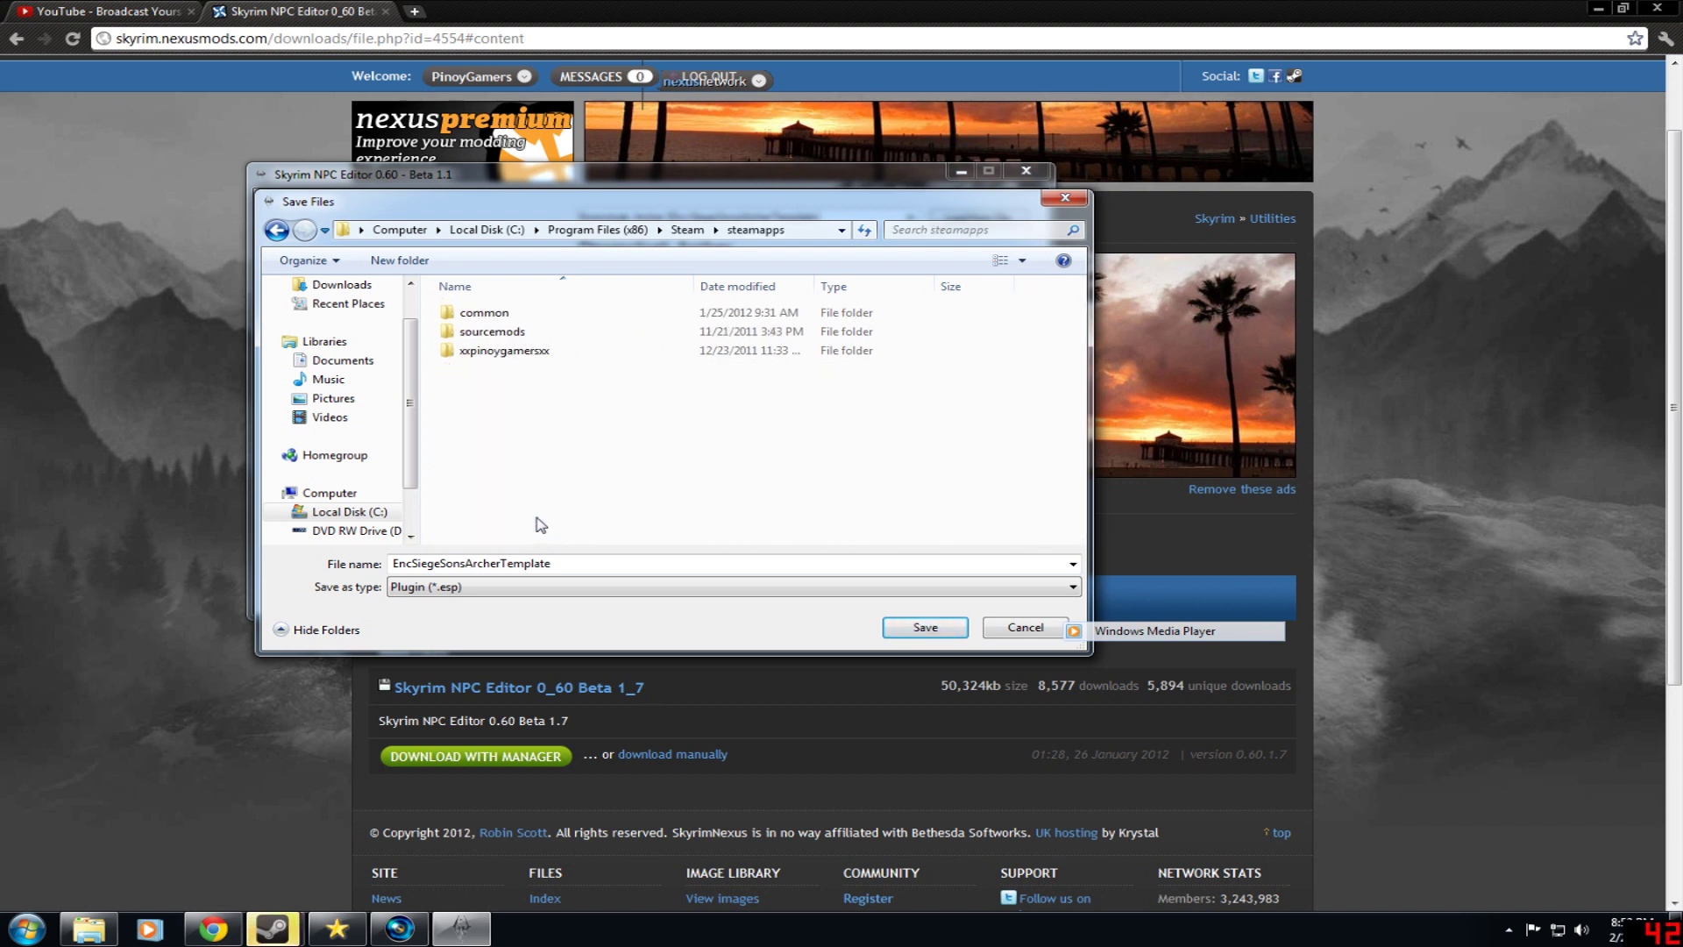
double_click(490, 318)
double_click(646, 470)
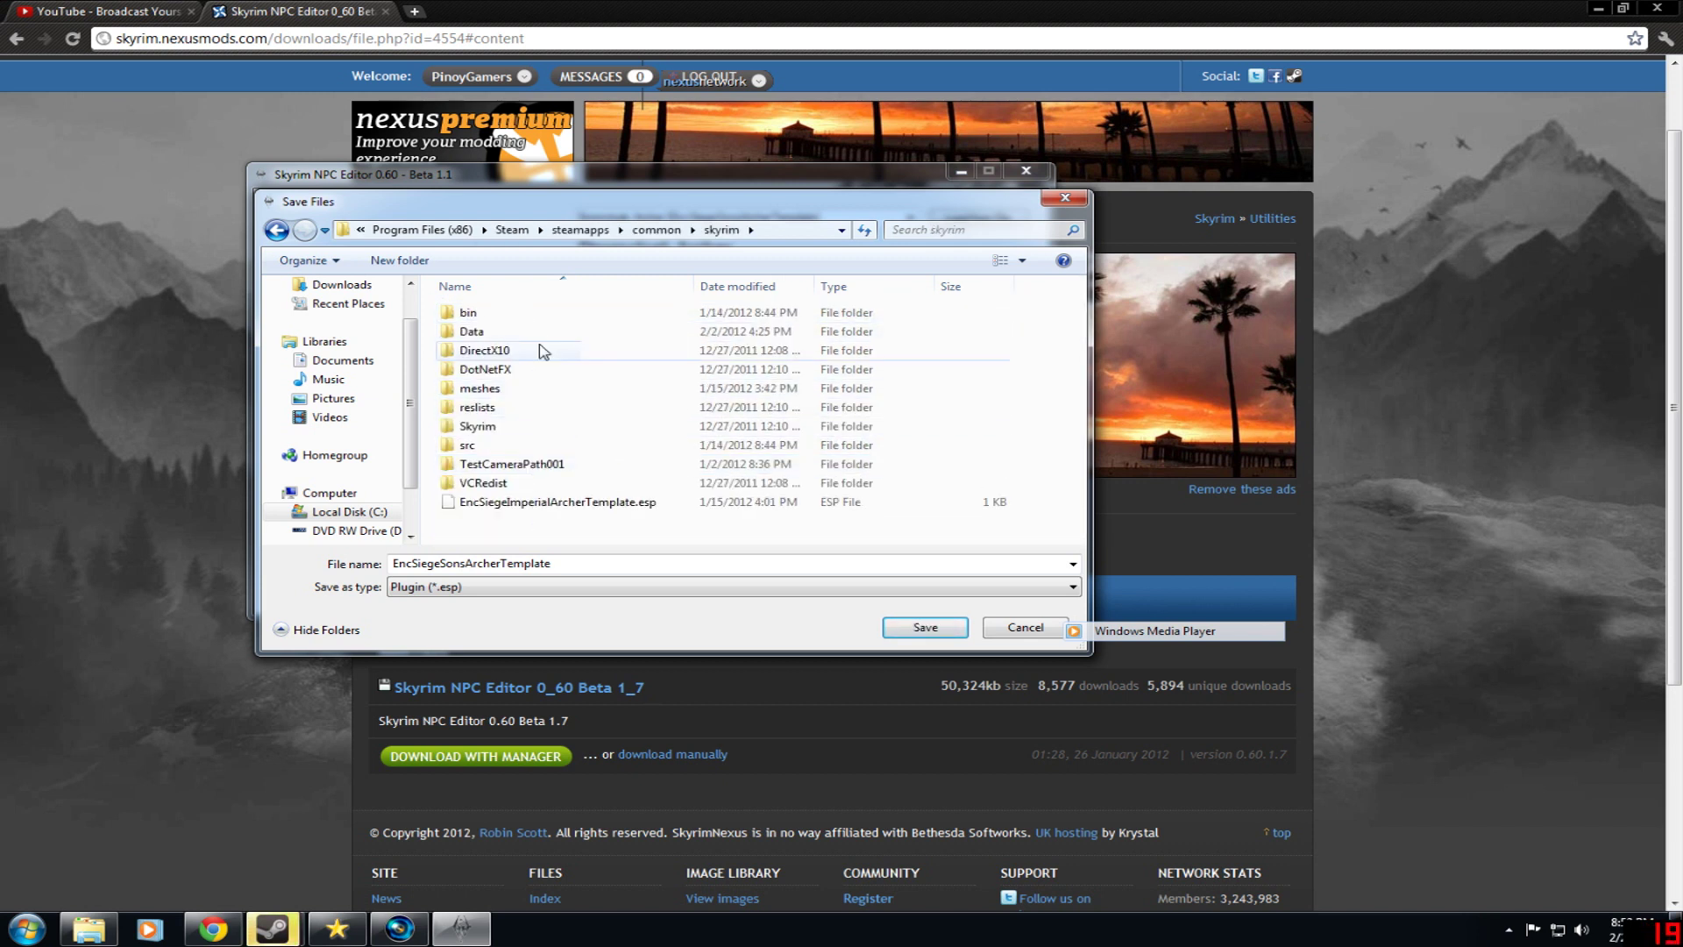
double_click(529, 333)
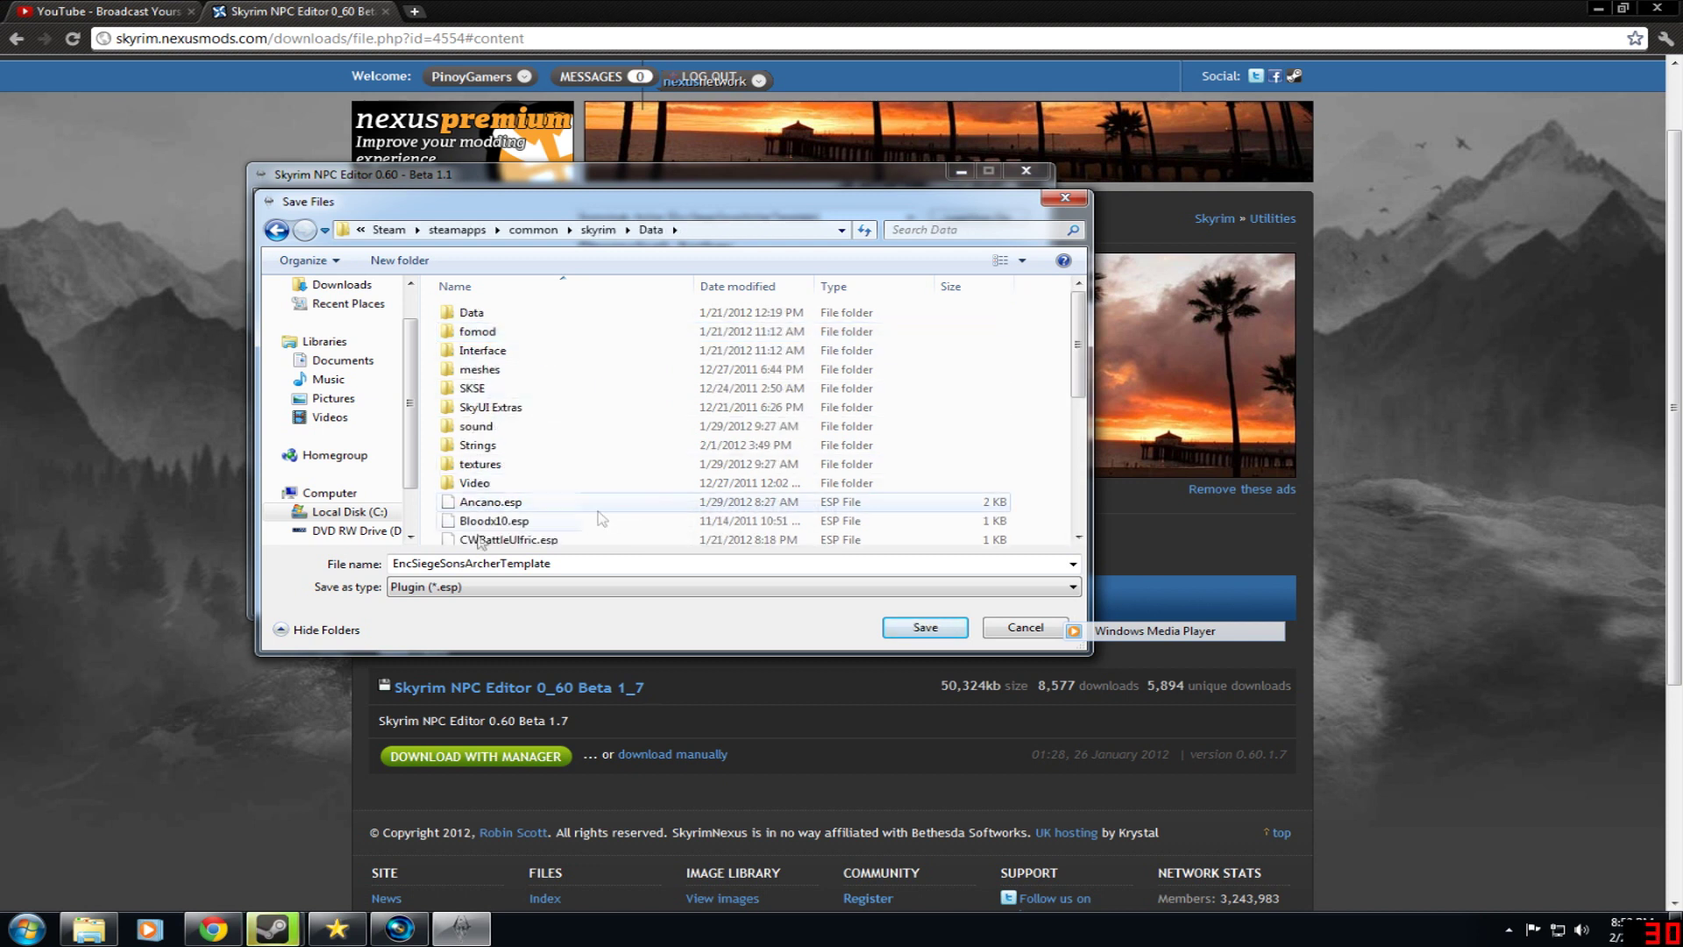
- Save the mod as the plugin EncSiegeSonsArcherTemplate.esp, replacing the existing file, and dismiss the completion notice
scroll(567, 454, down, 3)
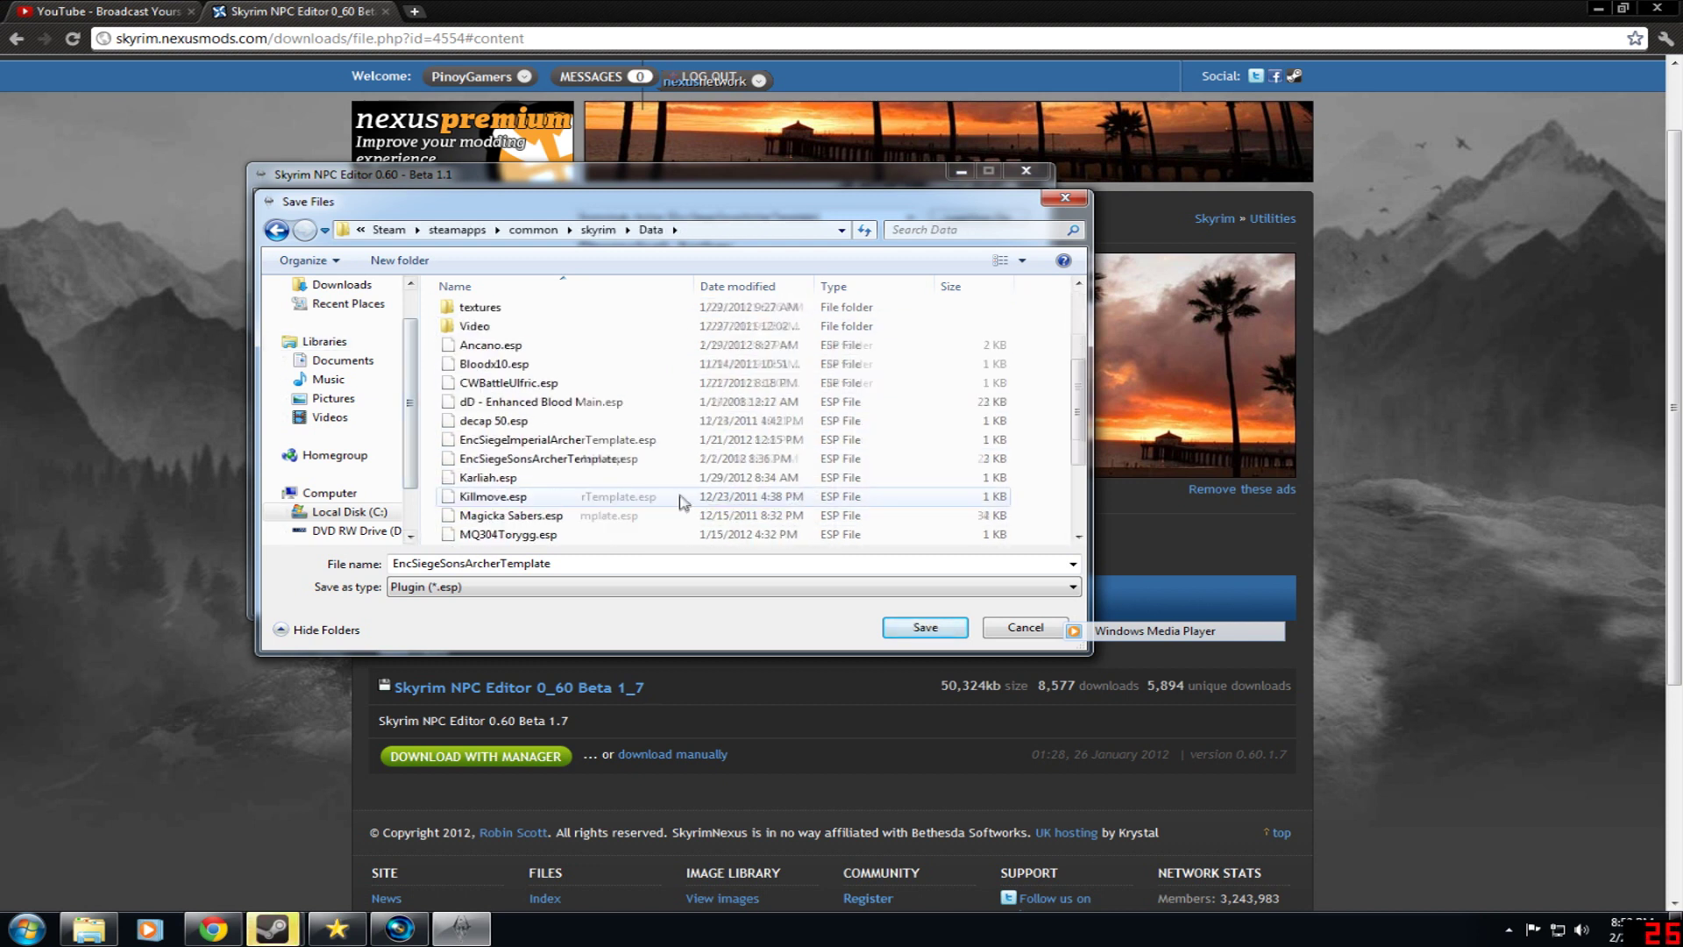
click(944, 627)
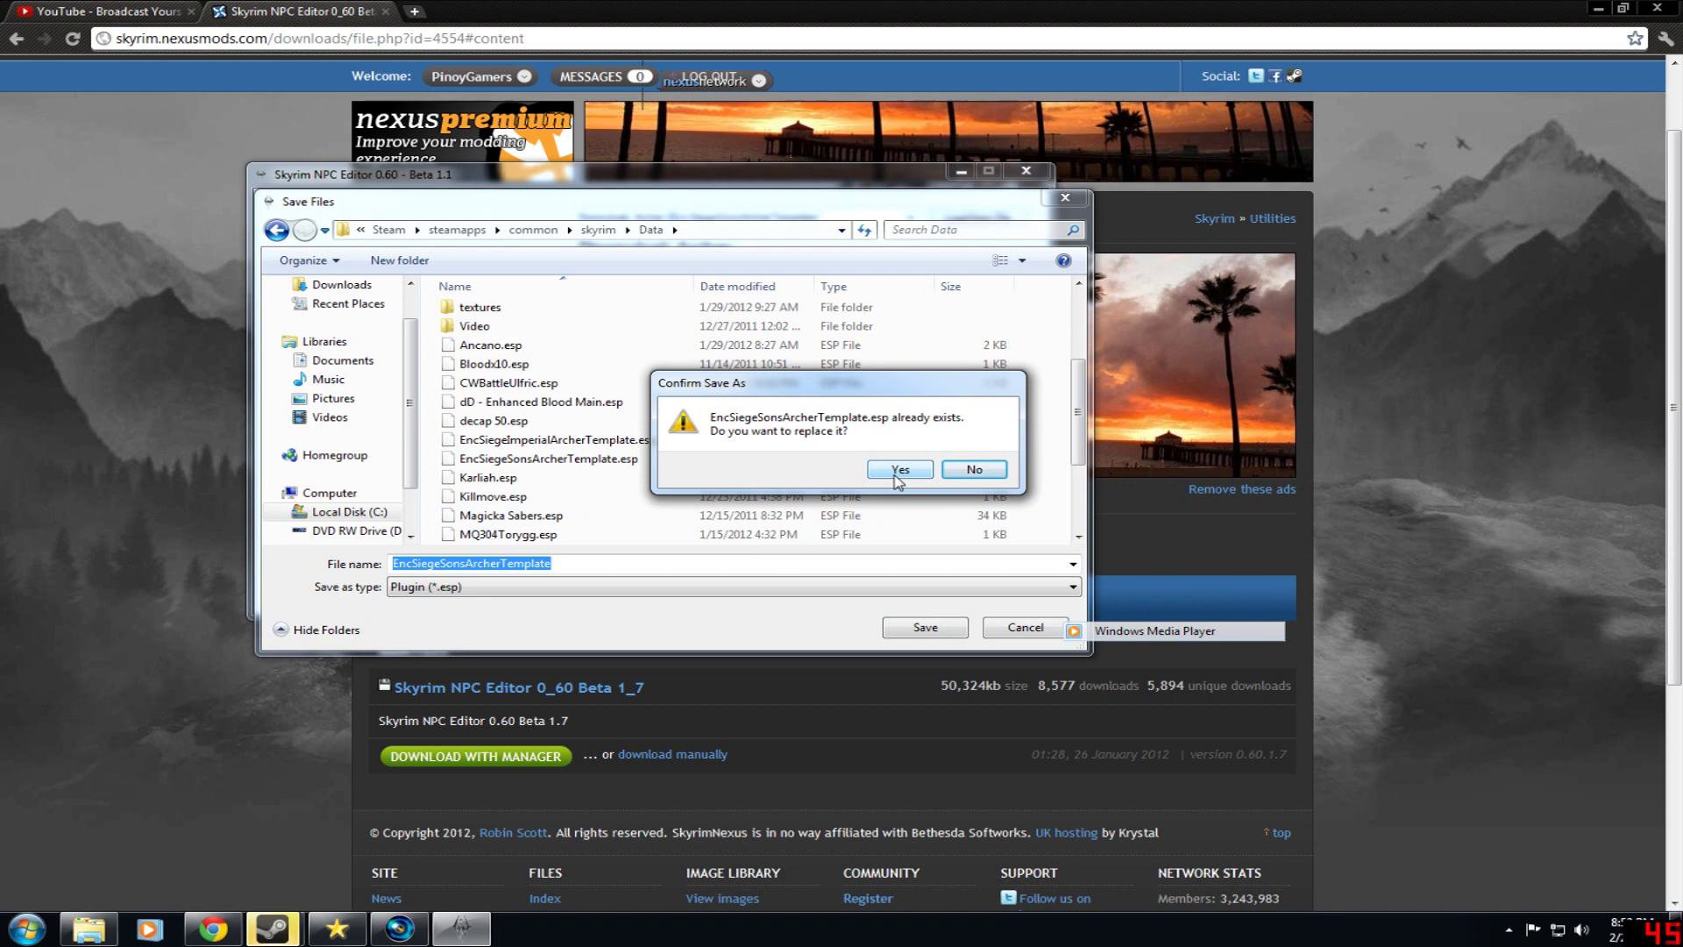
click(898, 472)
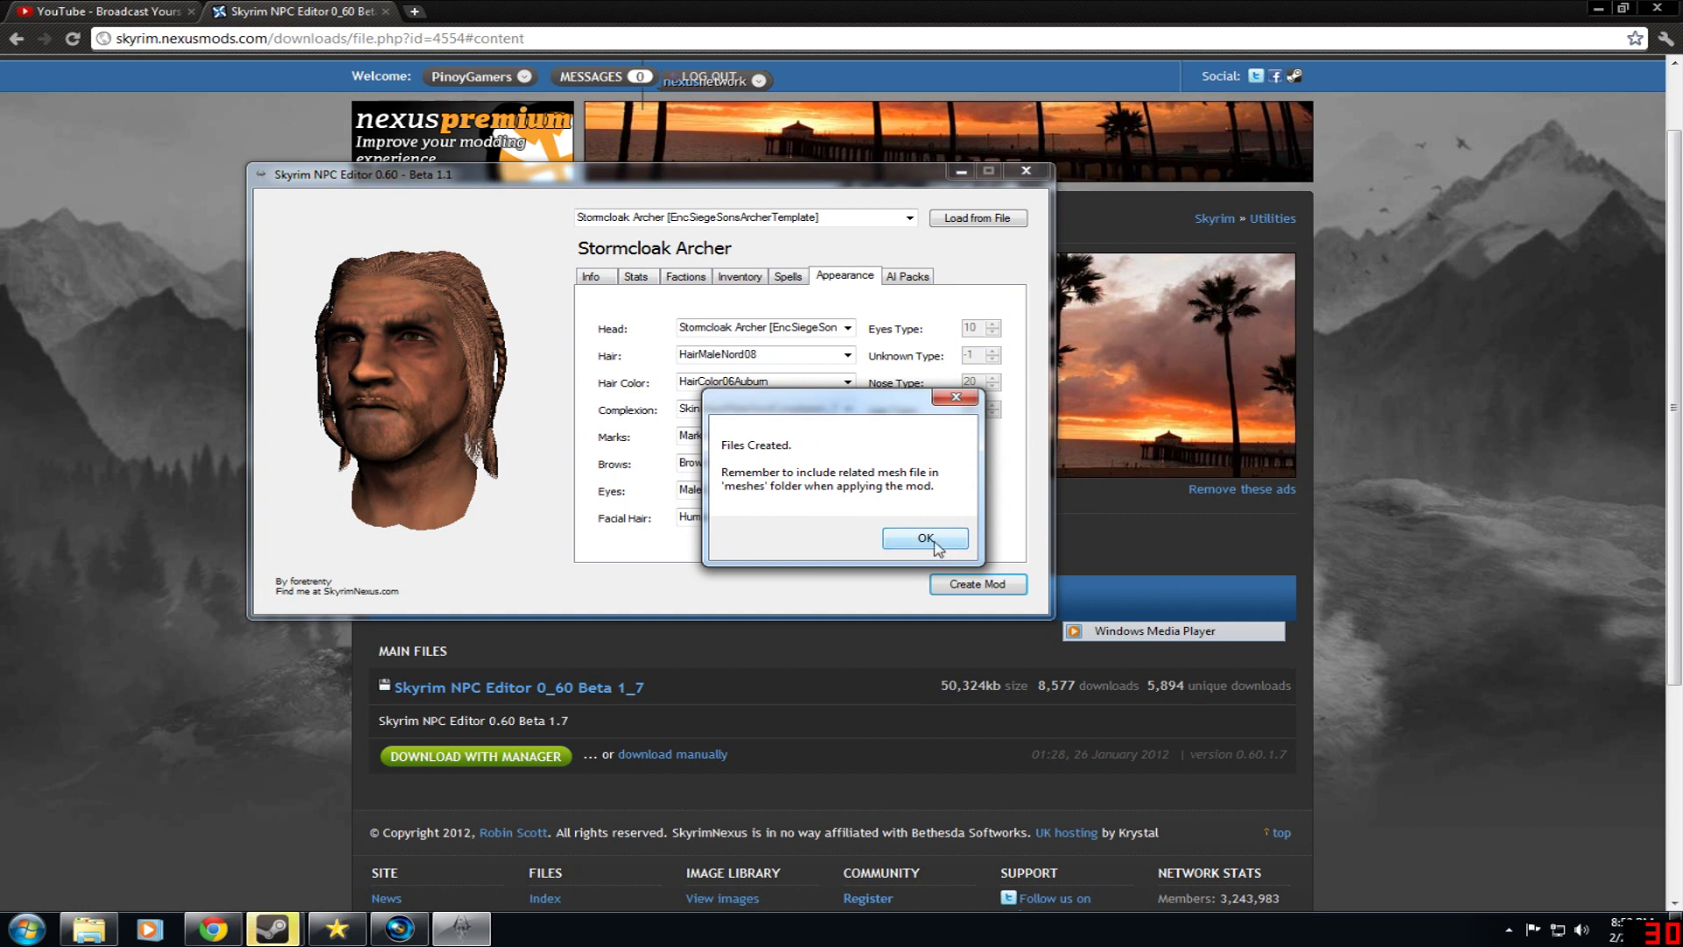
click(941, 544)
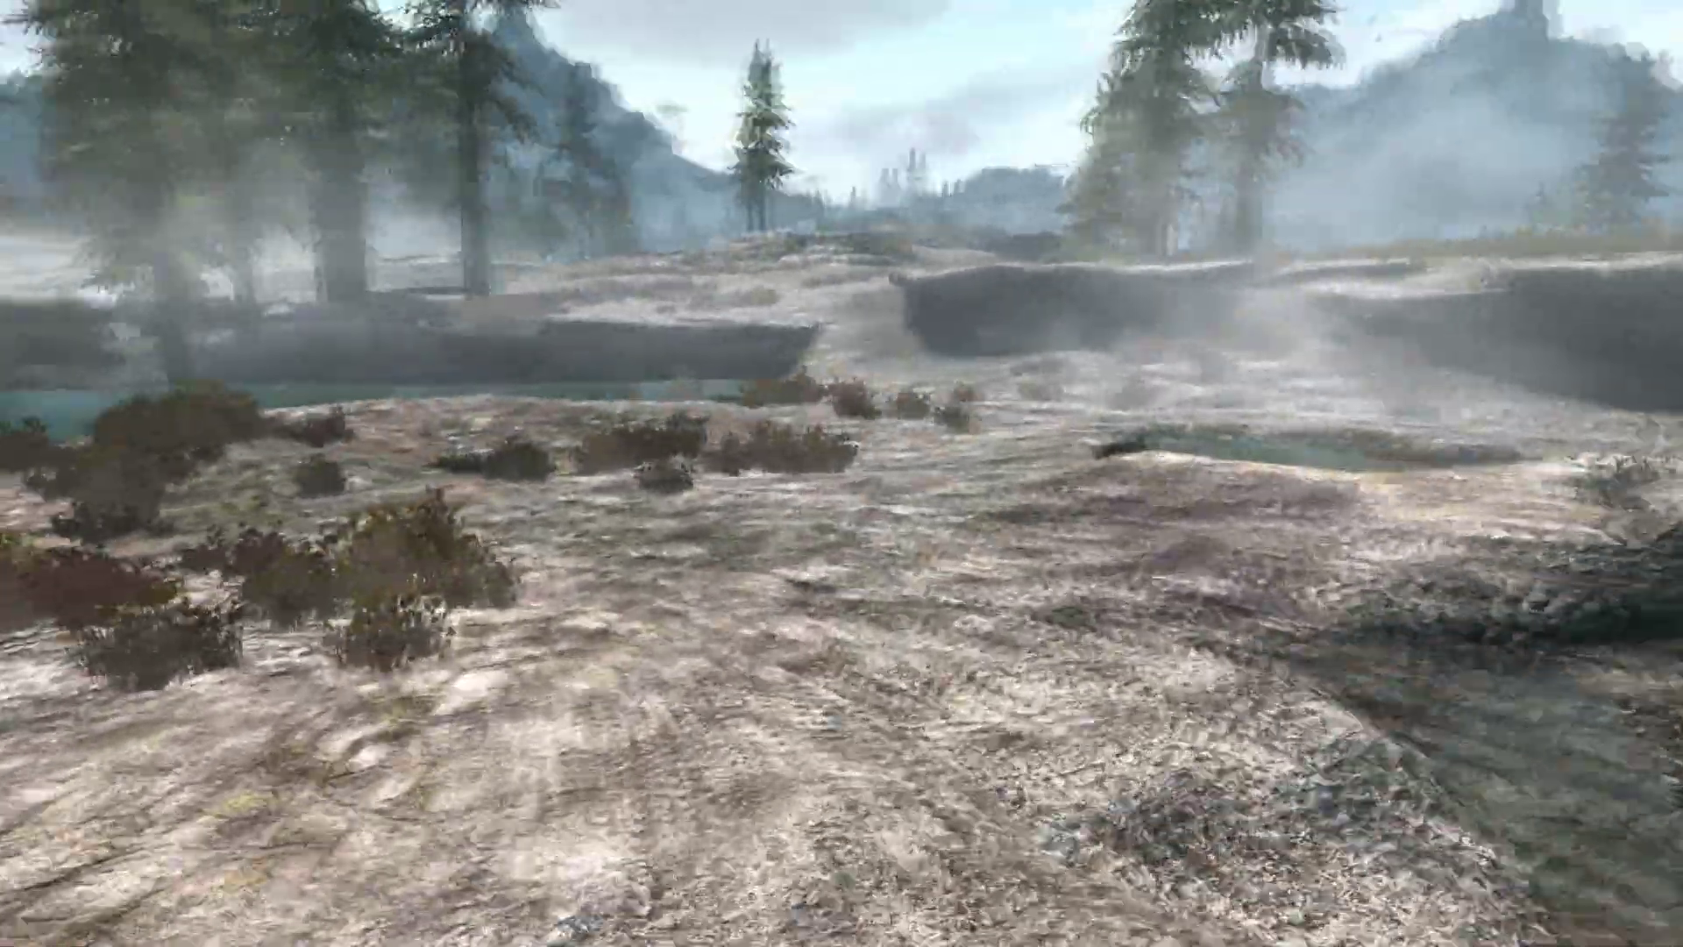
- In Skyrim's console, look up "stormcloak archer" with the help command and spawn the NPC with player.placeatme 2ffa7
key(grave)
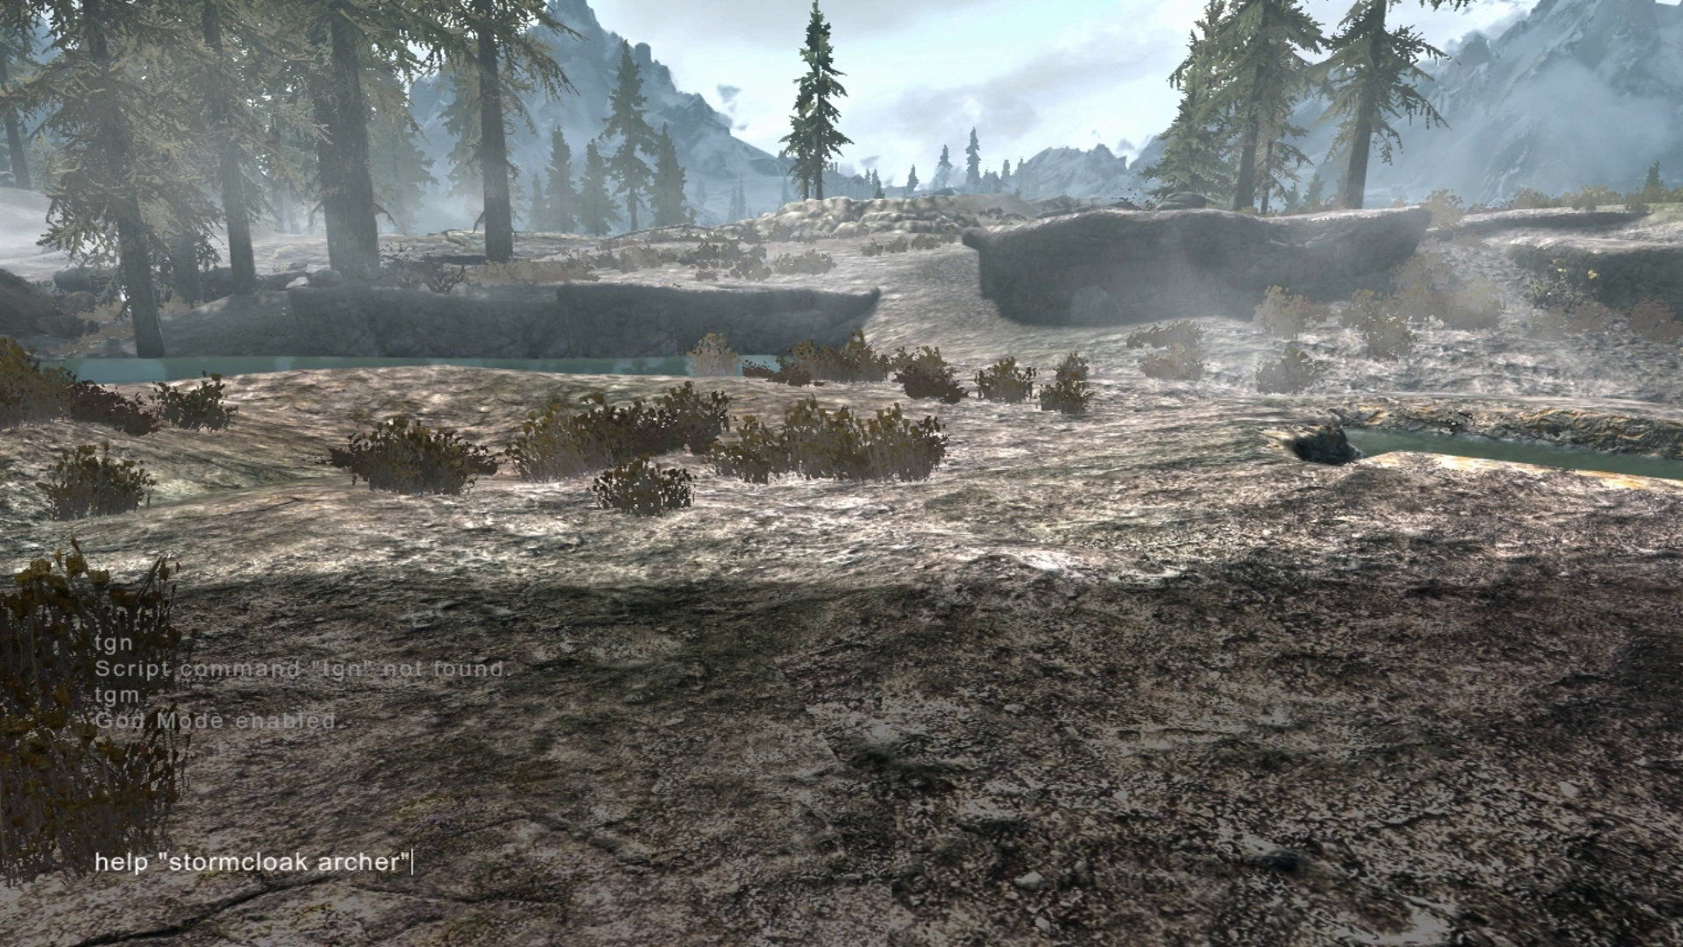
key(Return)
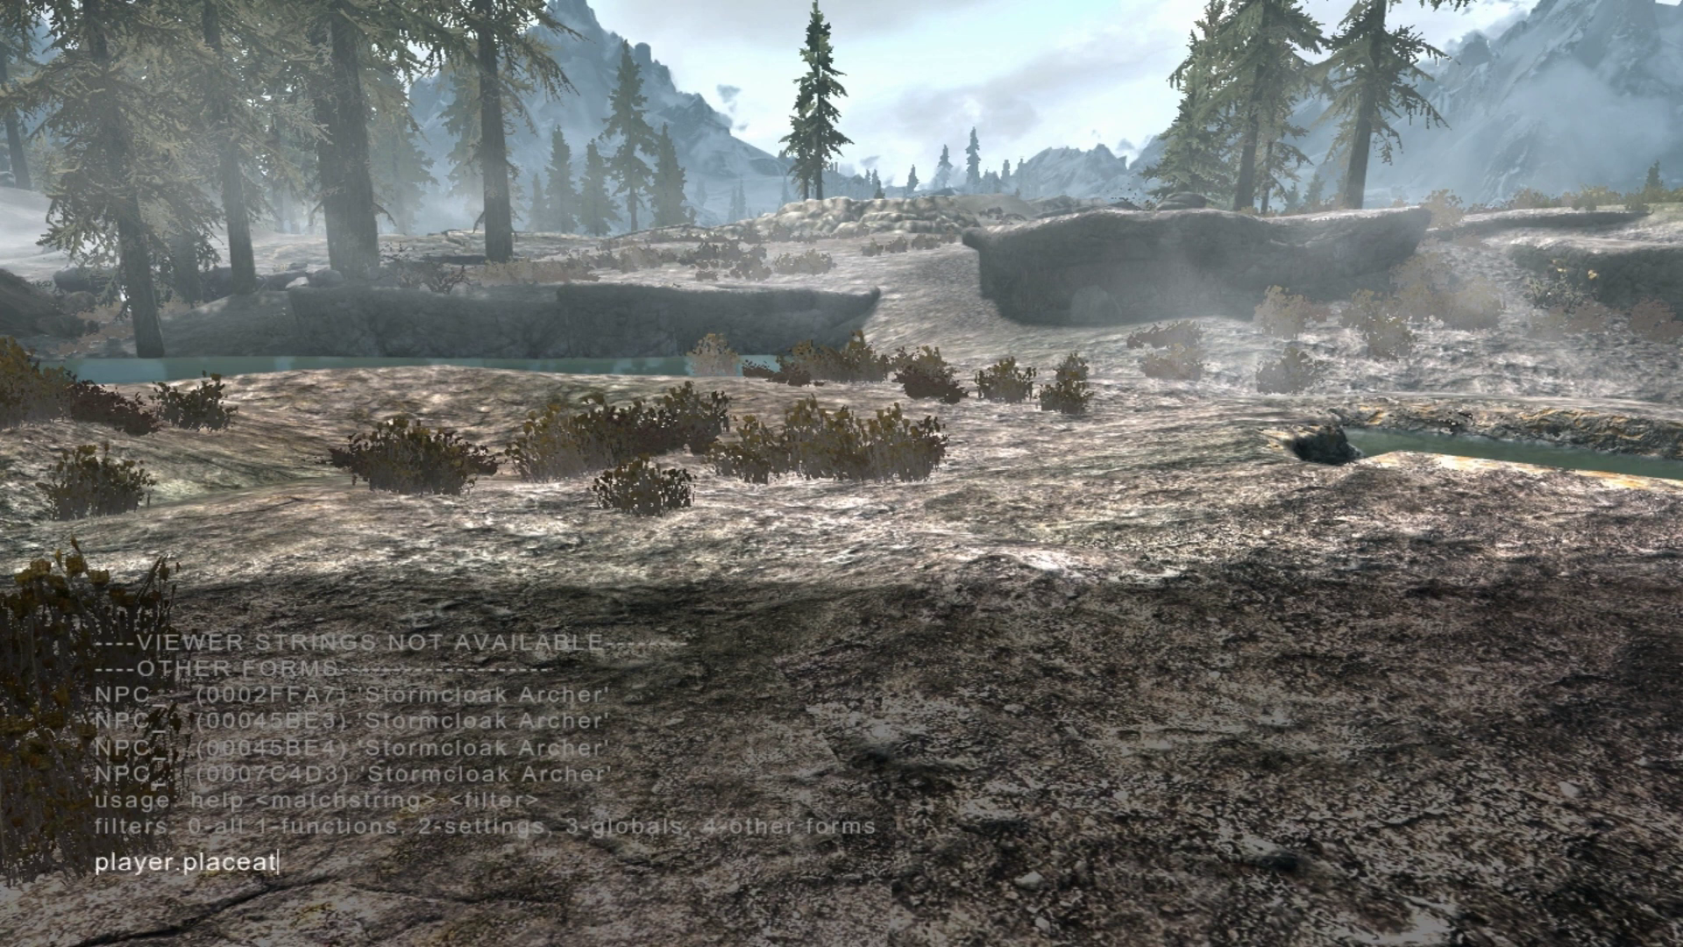
text(7)
key(Return)
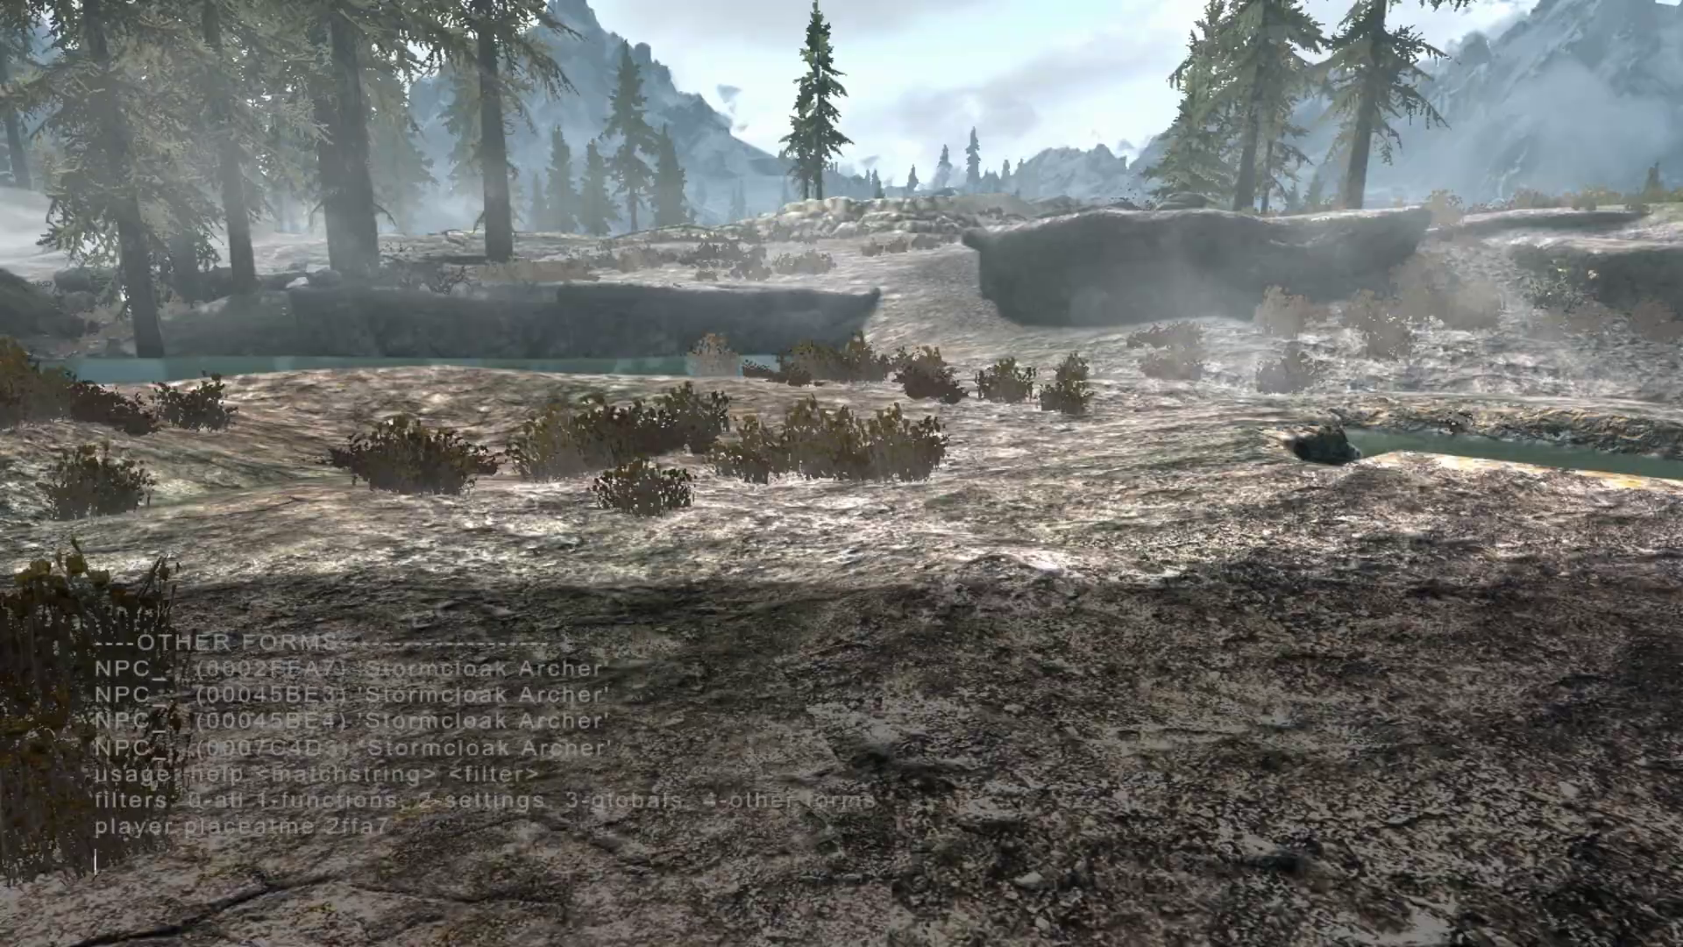